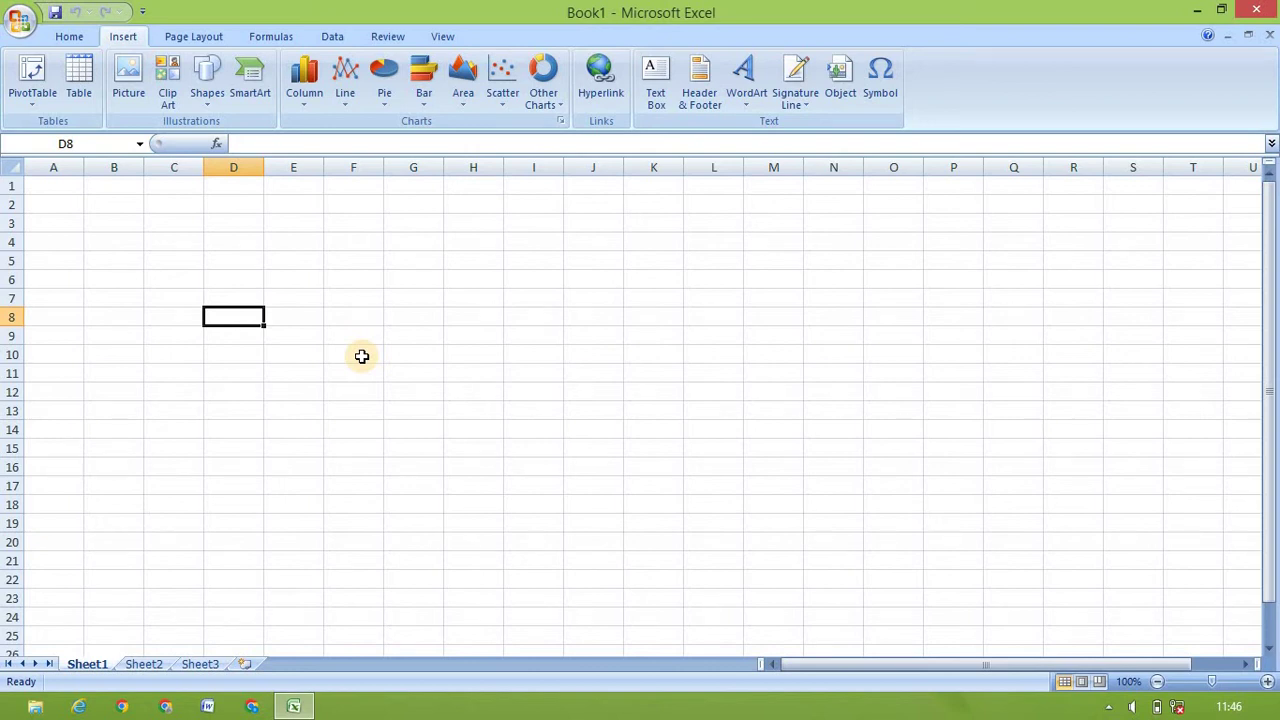
Insert a hyperlink in cell E11 to the existing file sssss.pptx in My Documents
click(303, 370)
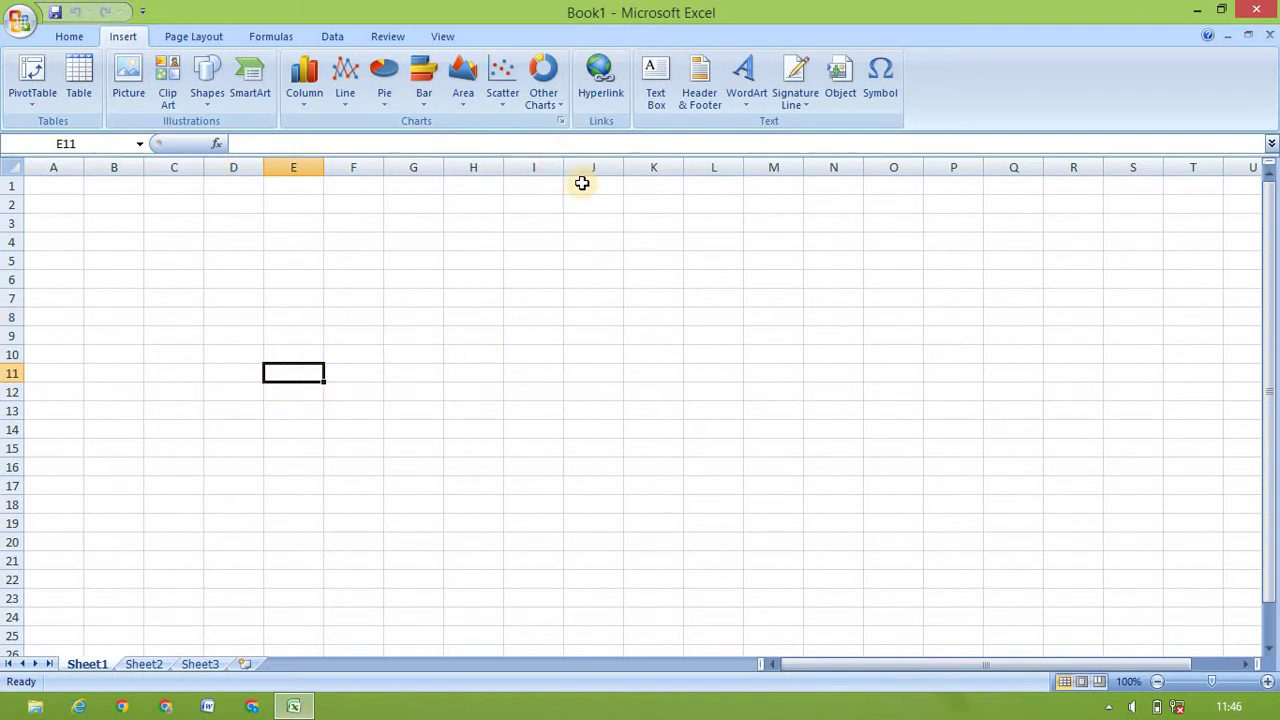
click(603, 97)
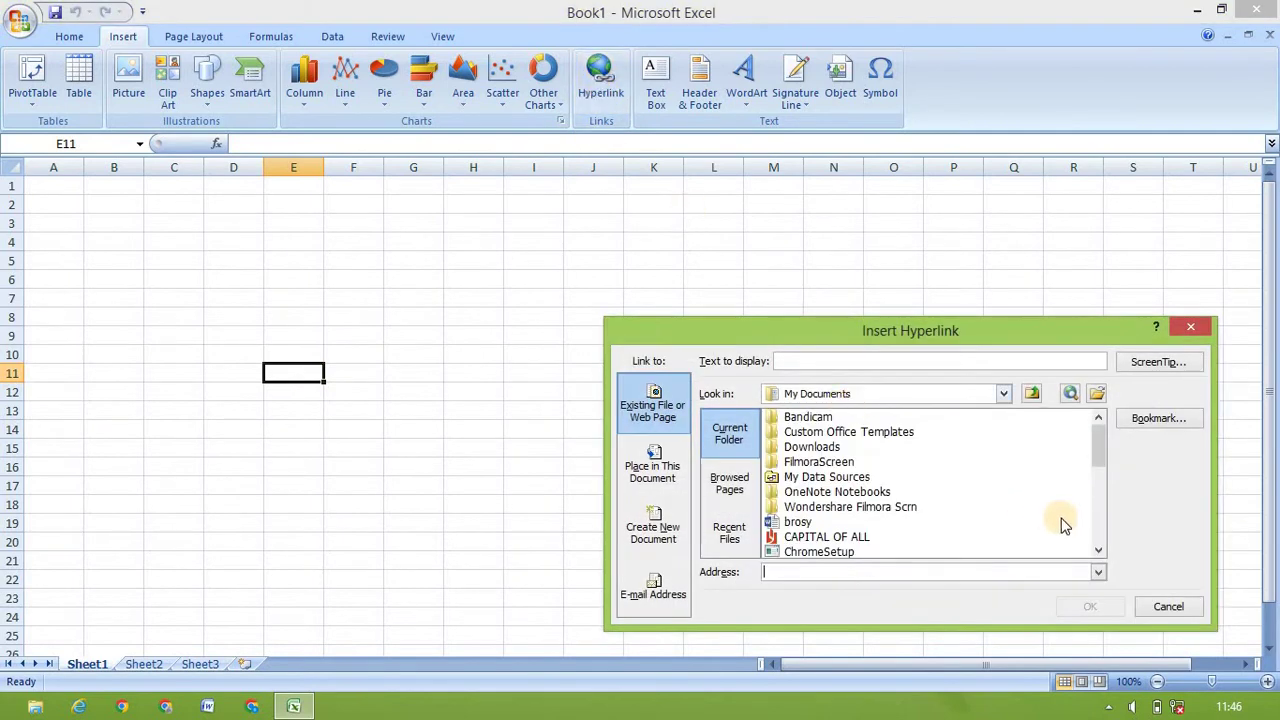
click(1099, 525)
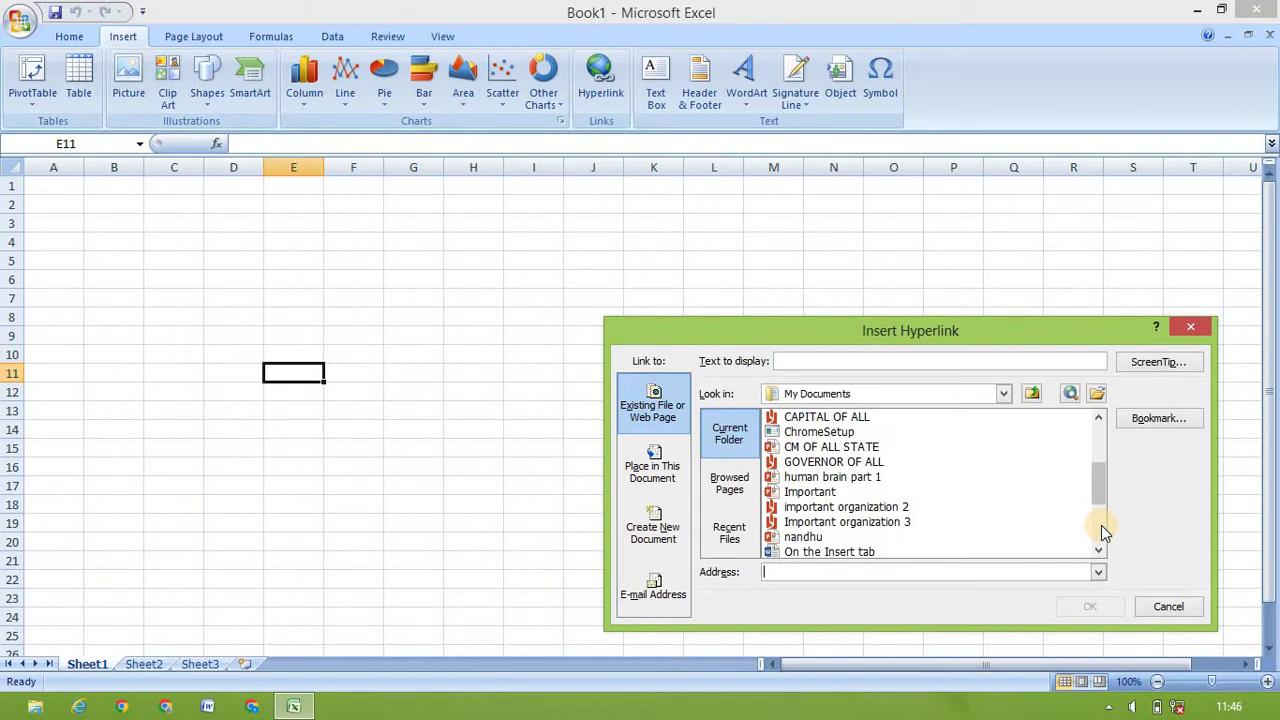
click(1102, 535)
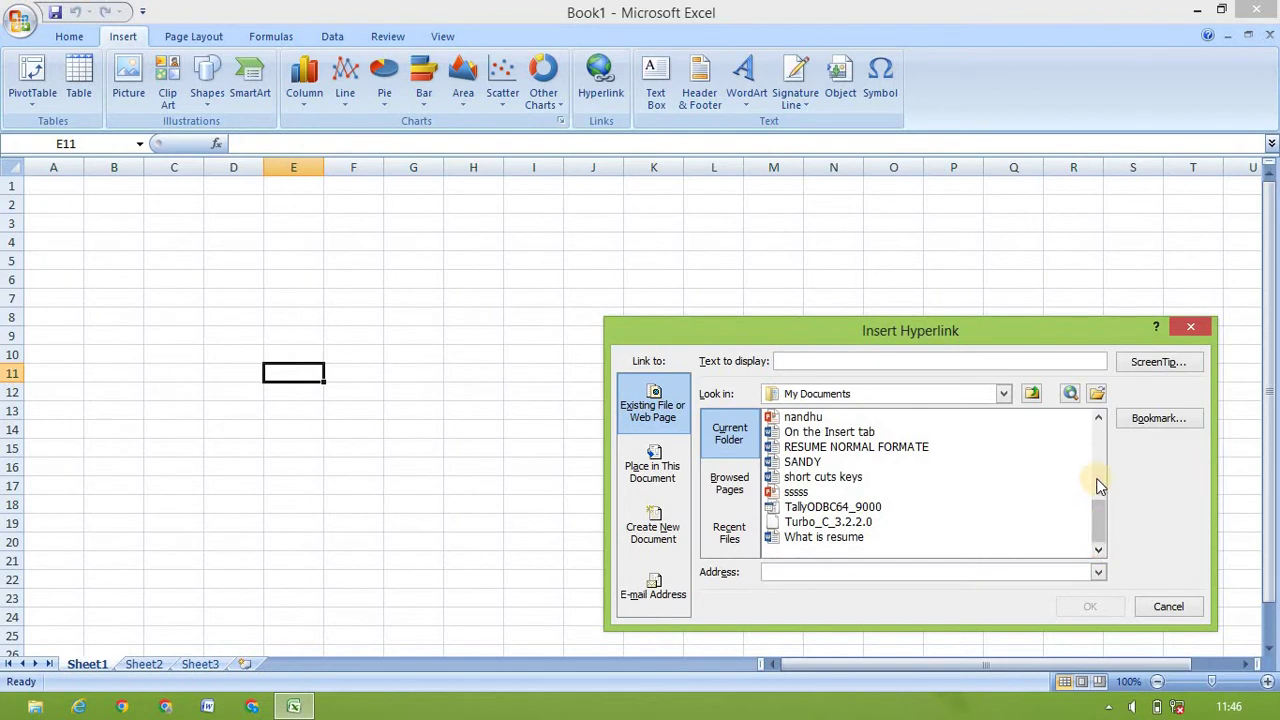
click(795, 492)
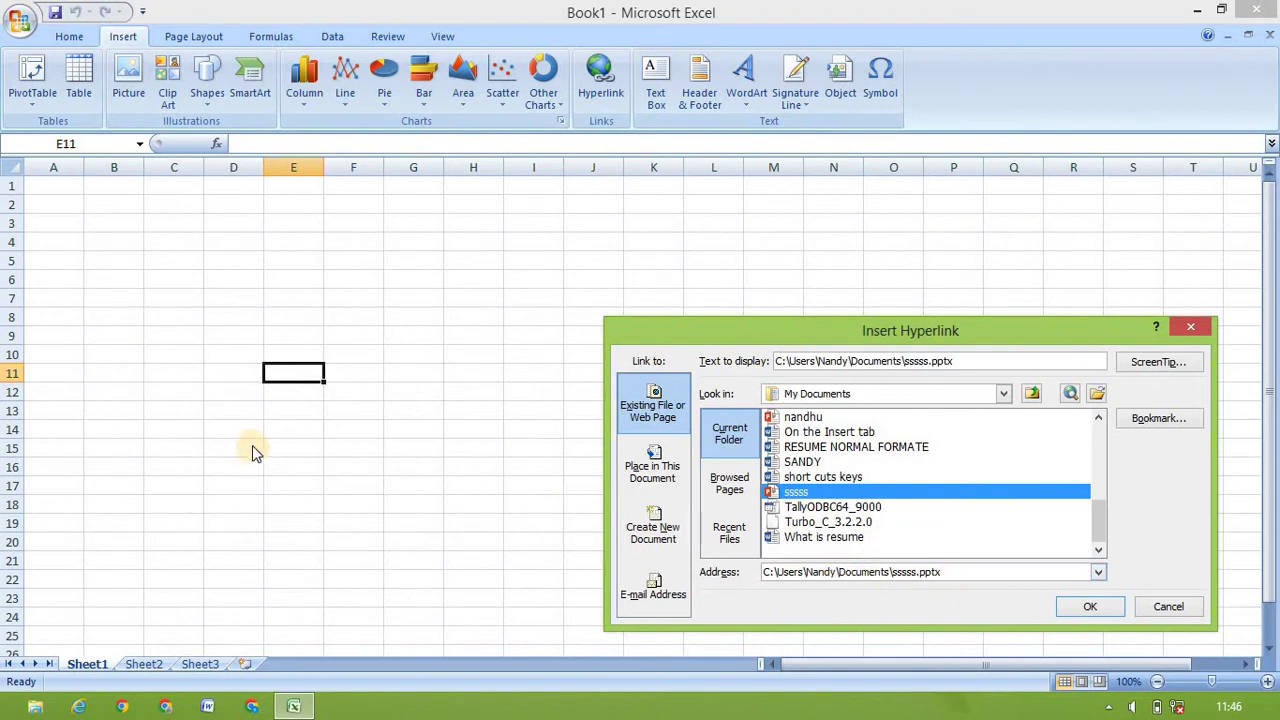
click(1083, 609)
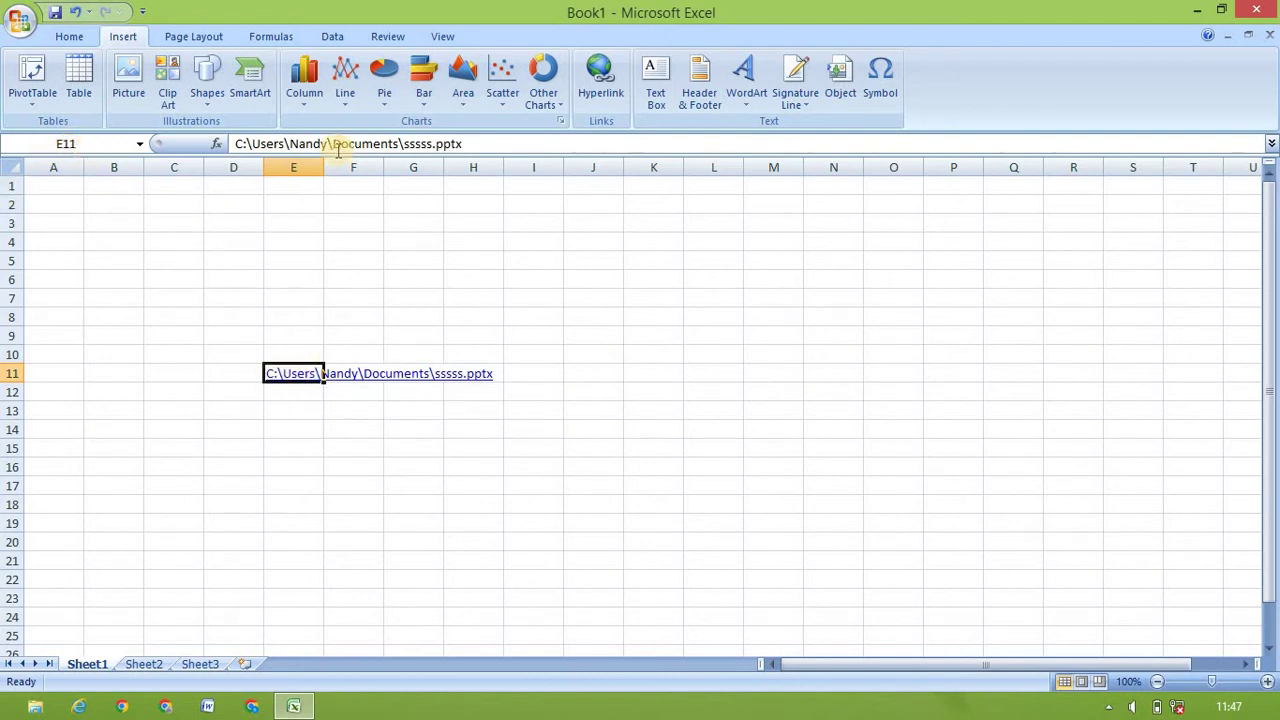
Try following the hyperlink in cell E11 to the linked presentation and answer the security notice
click(360, 373)
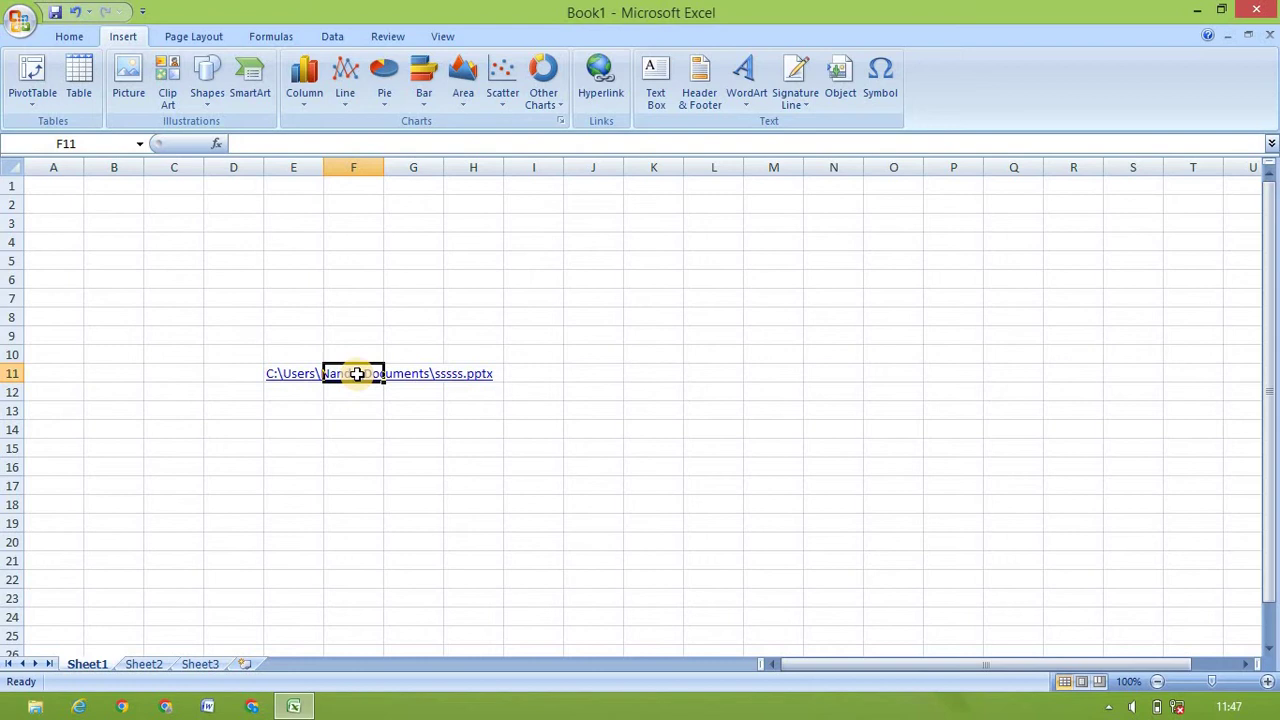
click(298, 374)
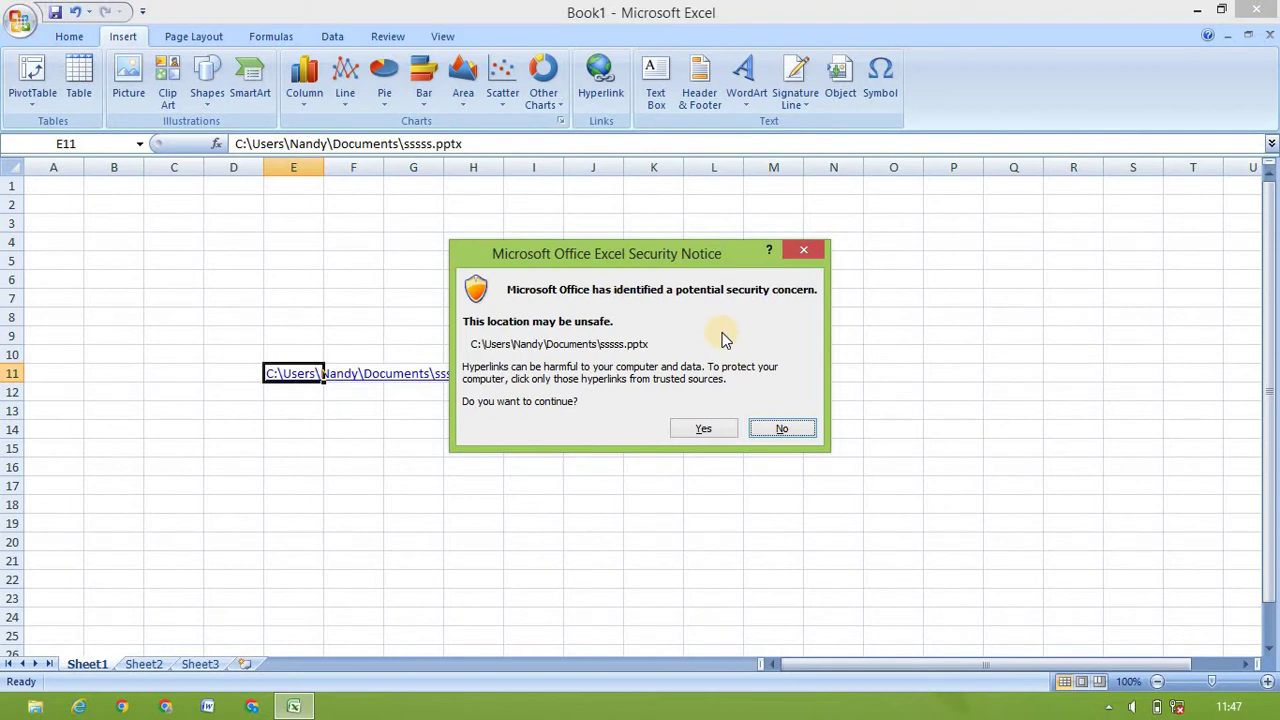
click(706, 429)
click(766, 428)
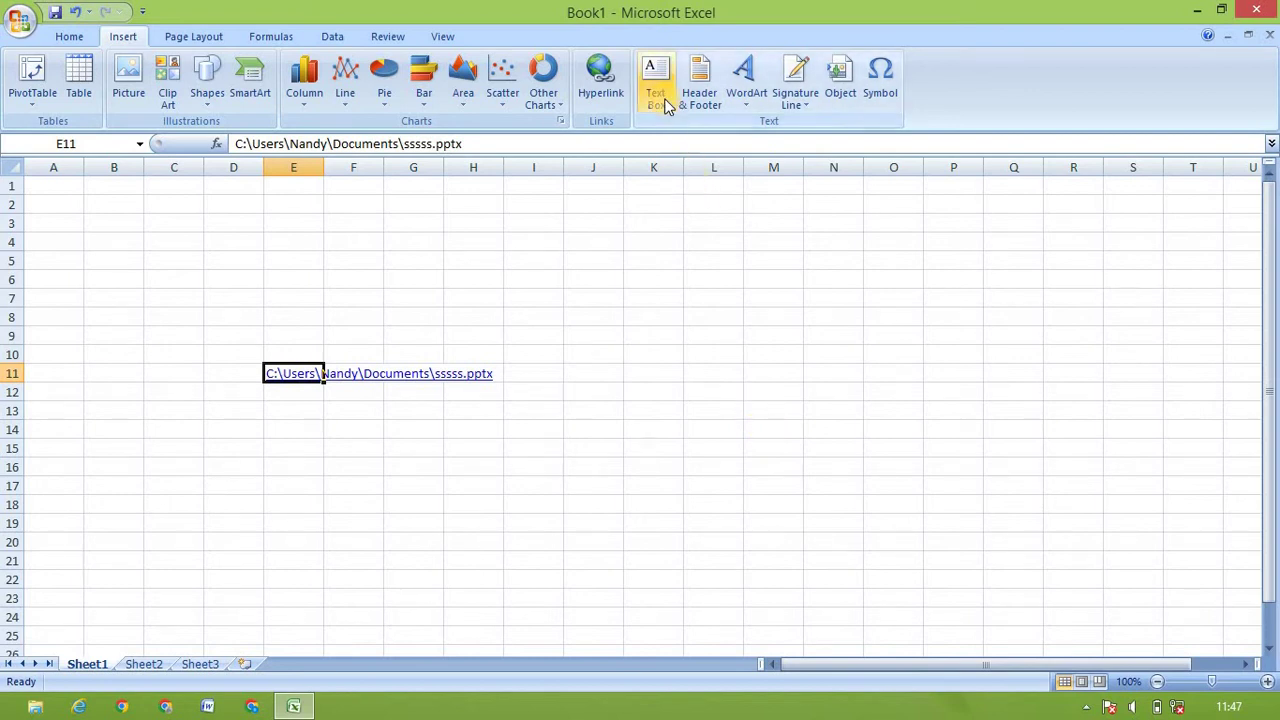
Draw a text box spanning about K9 to N17 and enter "jdhgjf" and "fdfgf" on separate lines
click(653, 347)
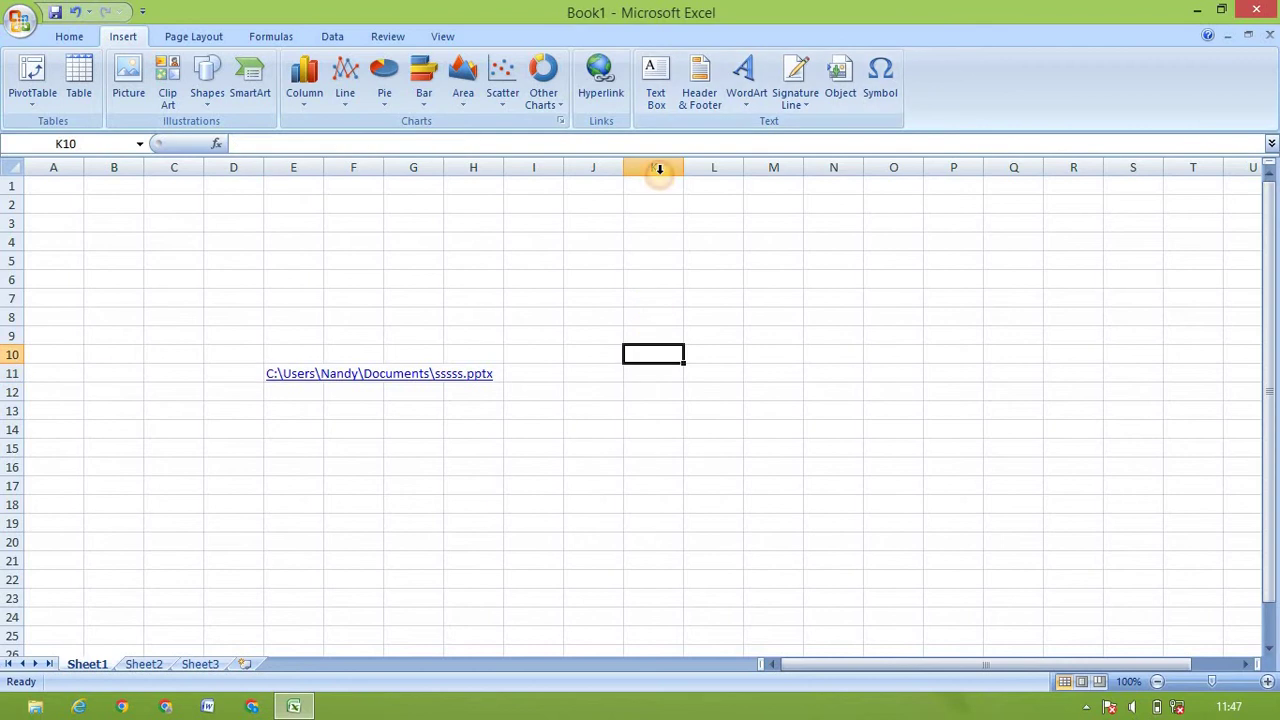
click(659, 106)
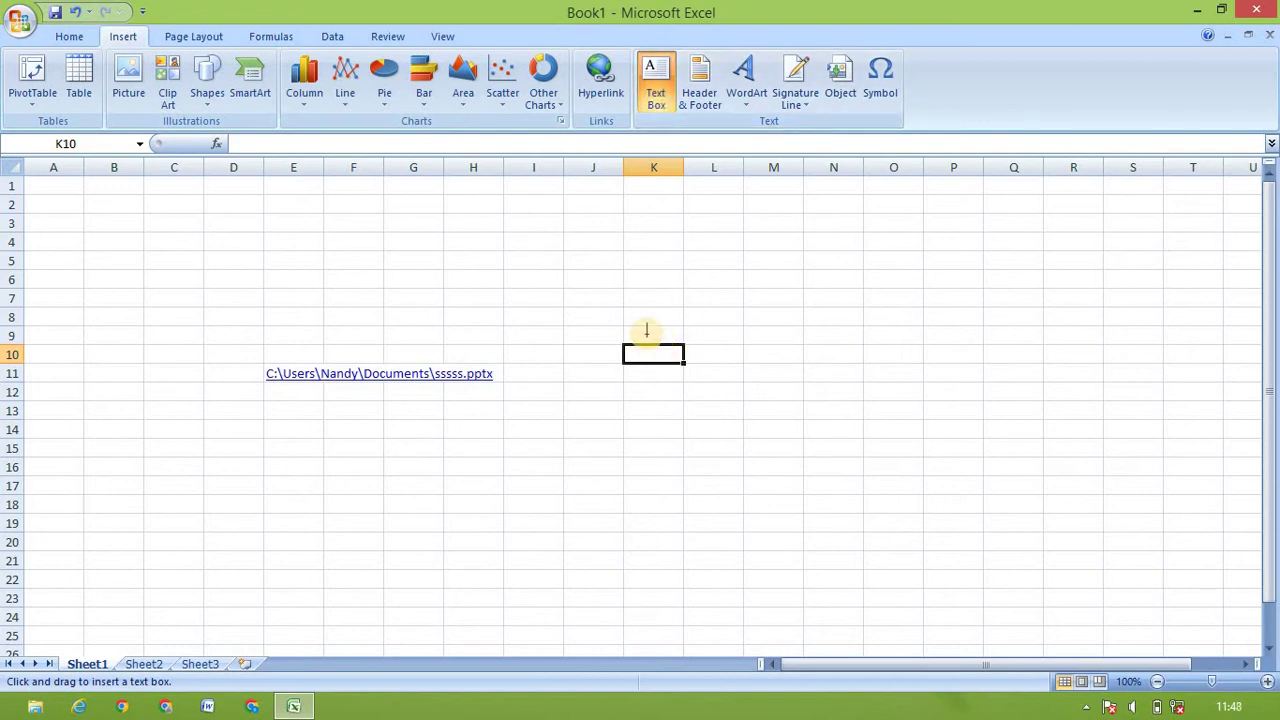
mouse_move(646, 333)
mouse_down()
mouse_move(754, 389)
mouse_move(849, 491)
mouse_up()
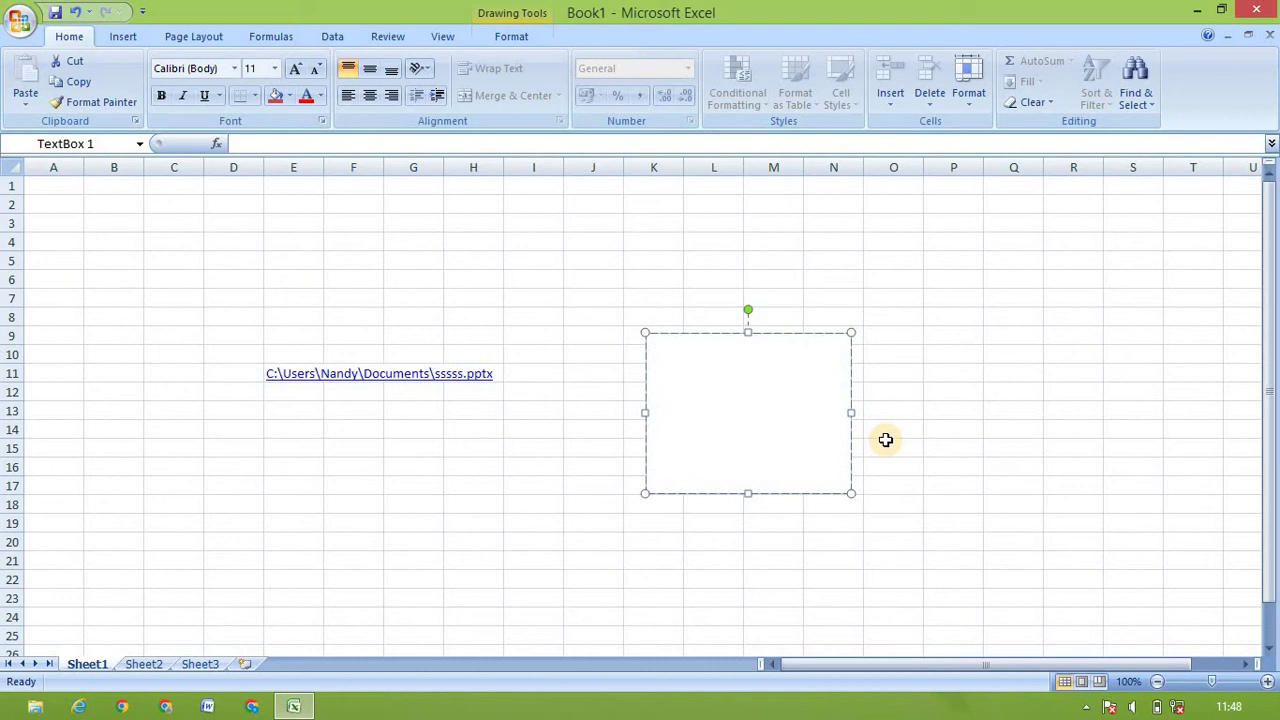
text(jdhgjf)
key(Return)
text(fdfgf)
click(885, 443)
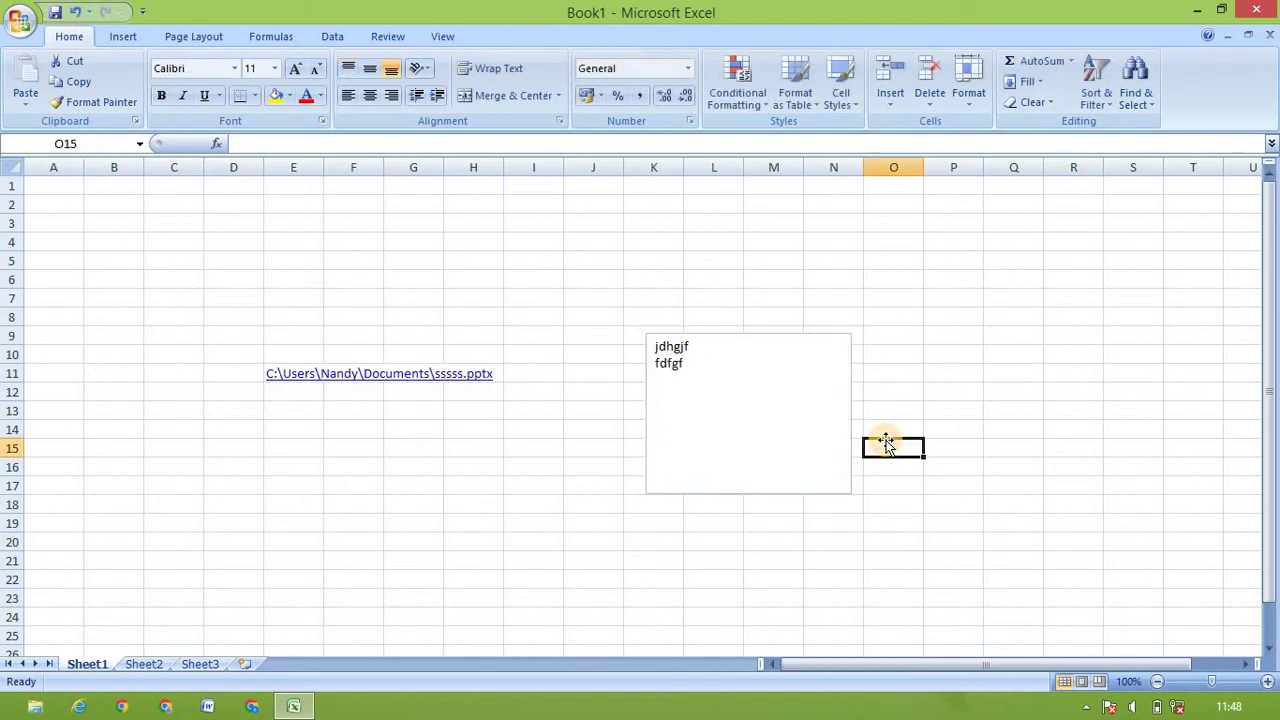
Select the text box and review its drawing format and shape style options
click(848, 437)
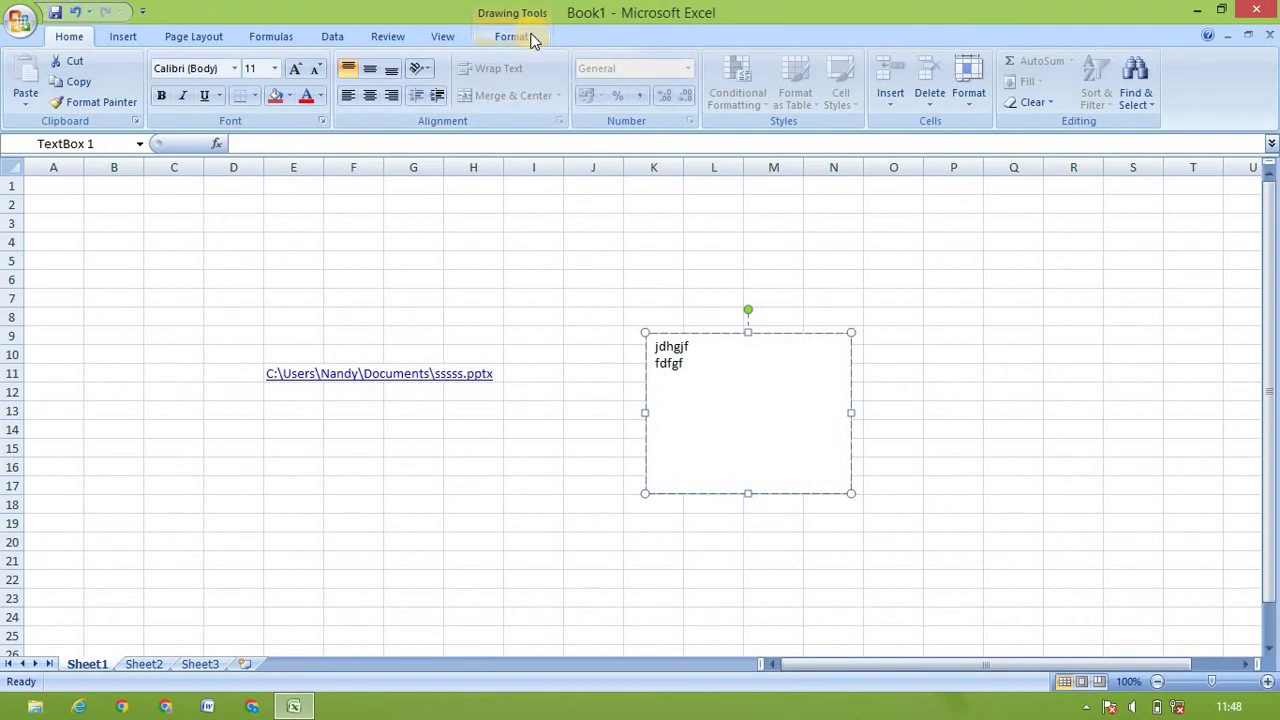
click(531, 38)
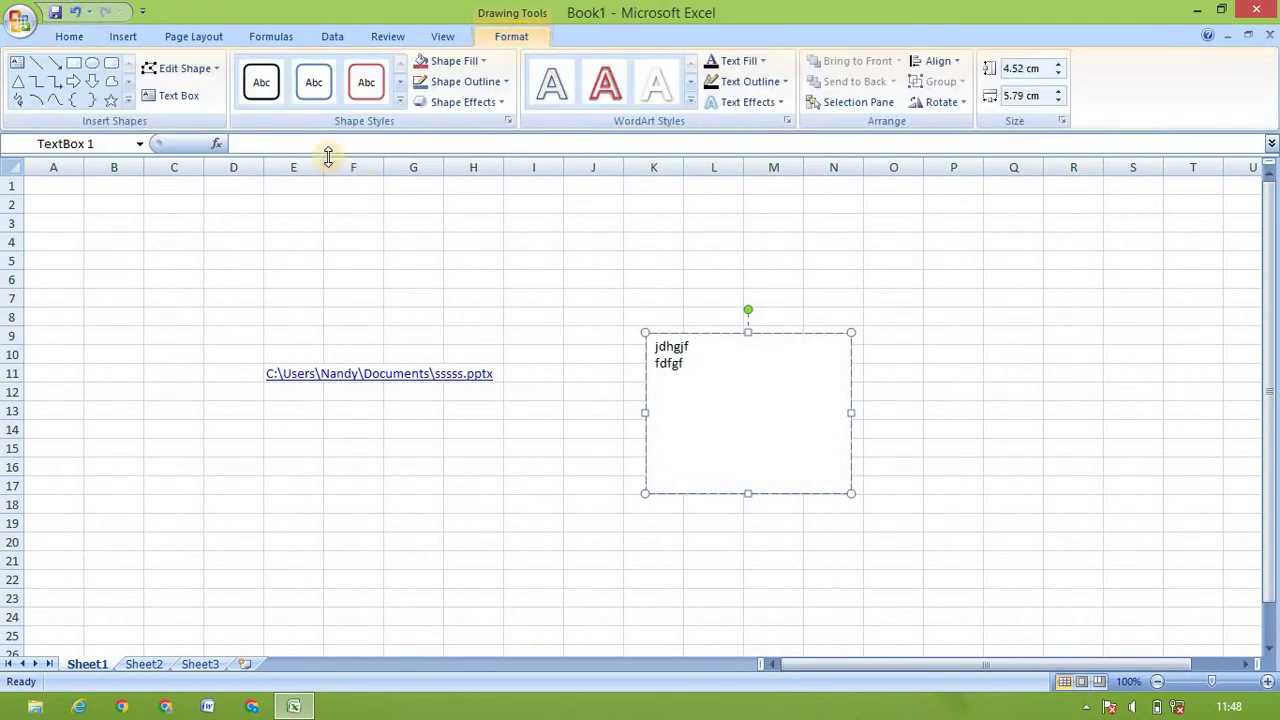
click(366, 80)
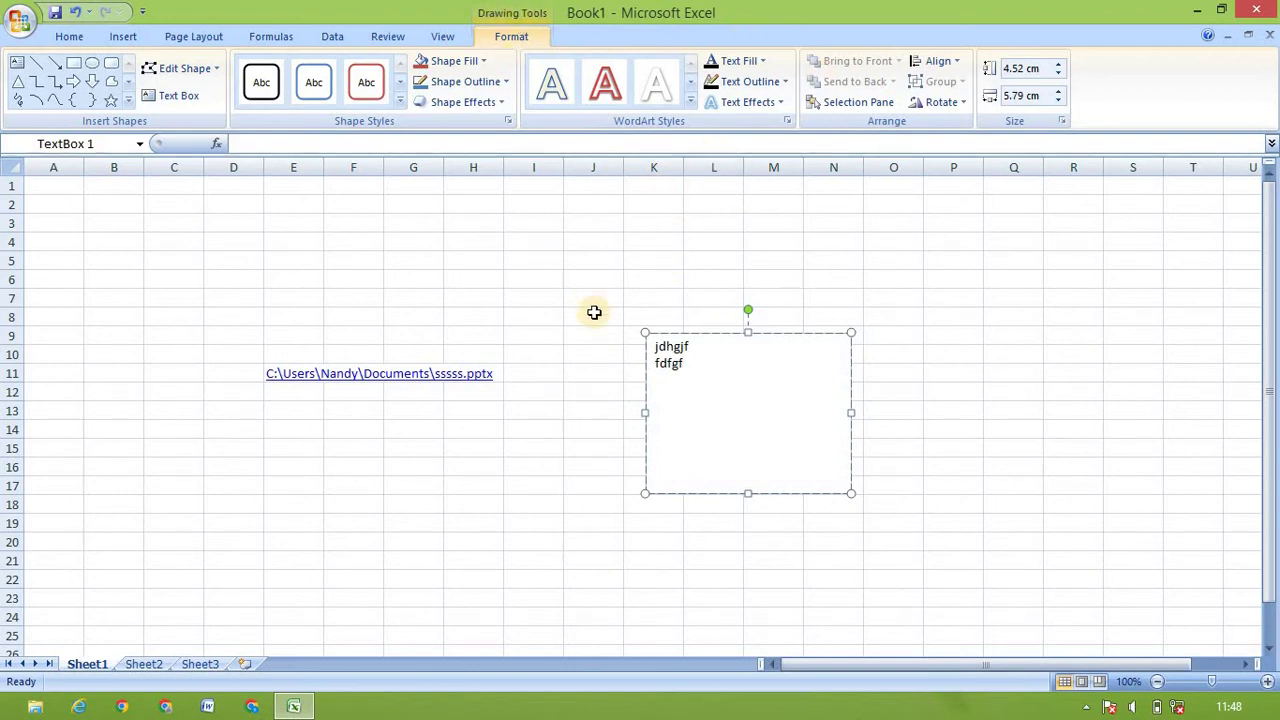
click(700, 381)
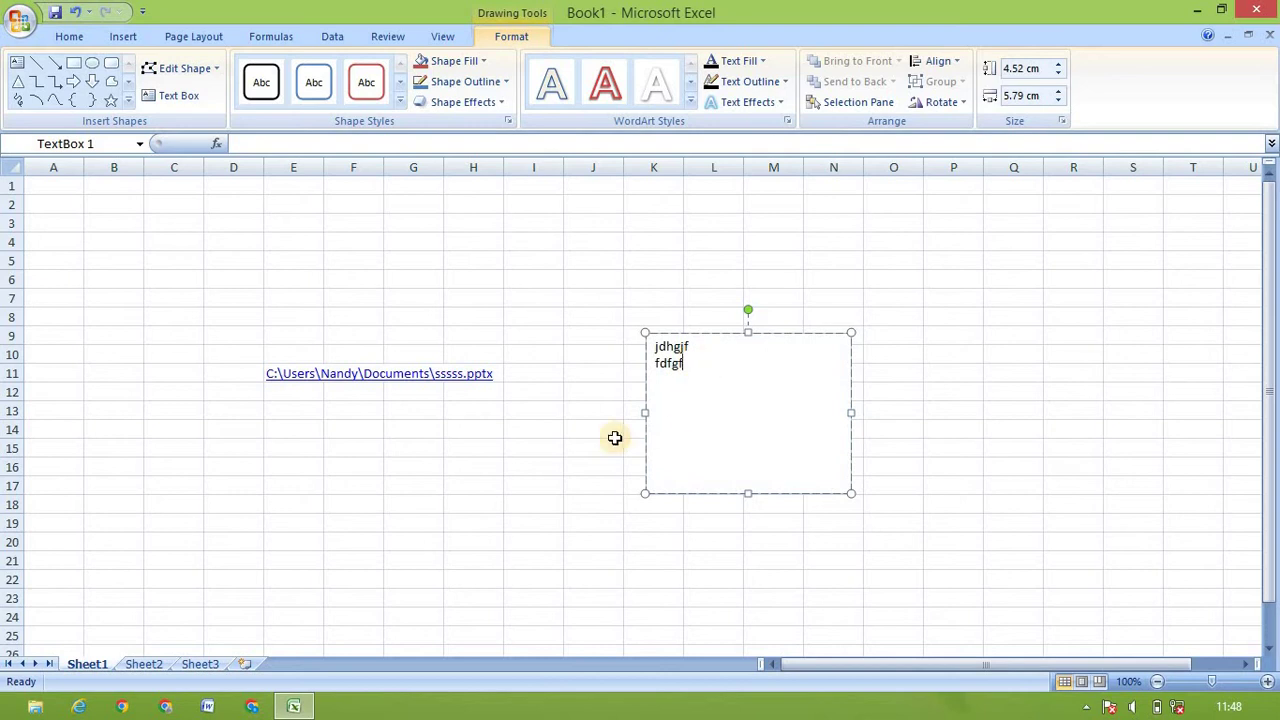
click(556, 350)
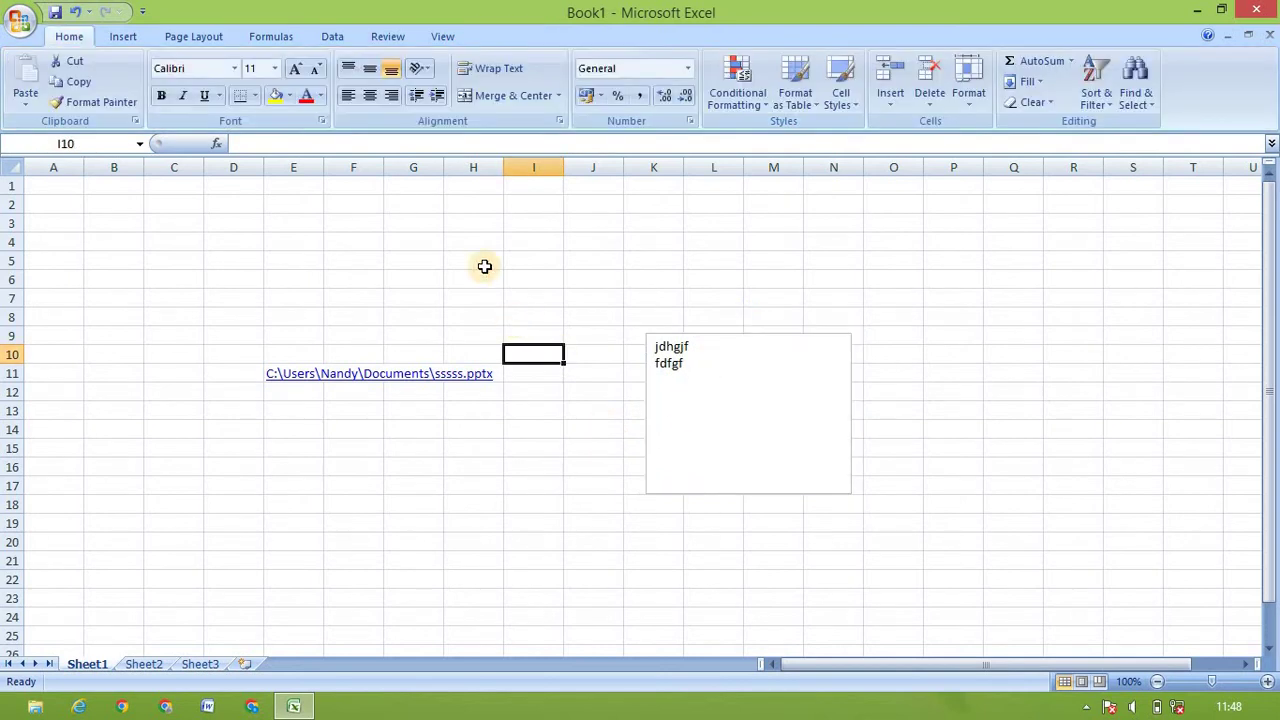
Insert a page header on Sheet1 with the text "gg" in the centre section
click(123, 36)
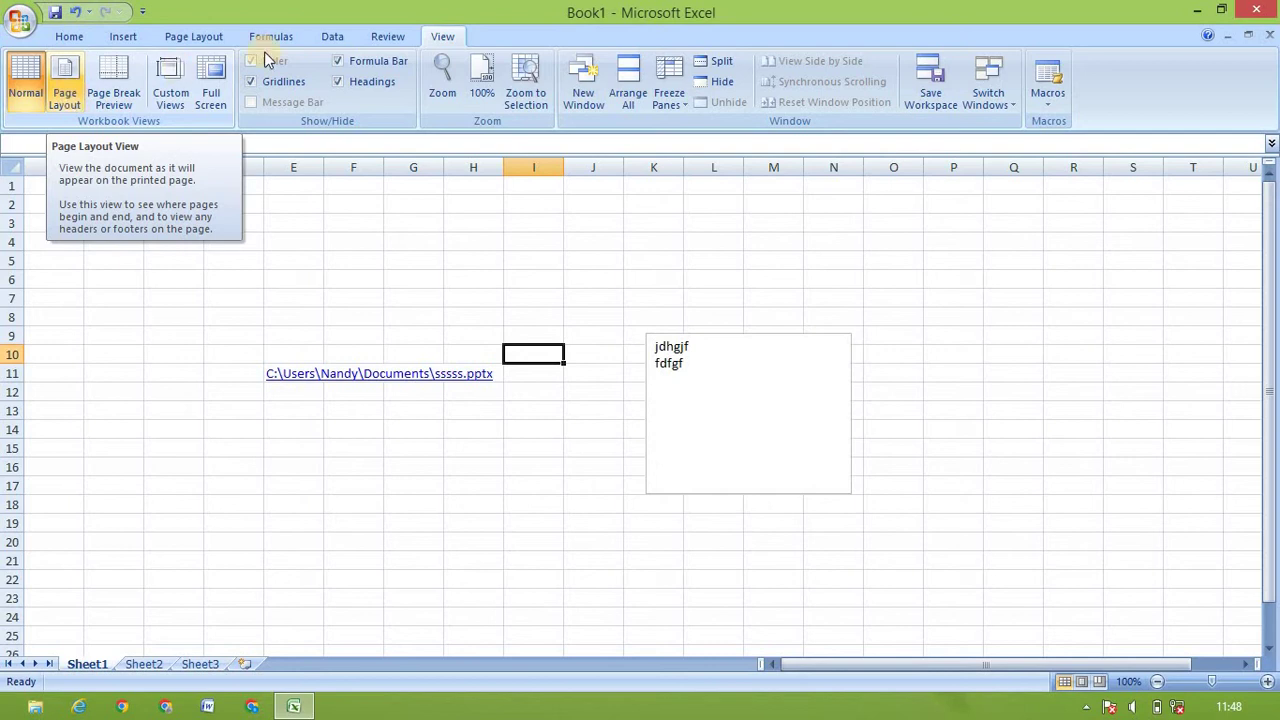
click(124, 38)
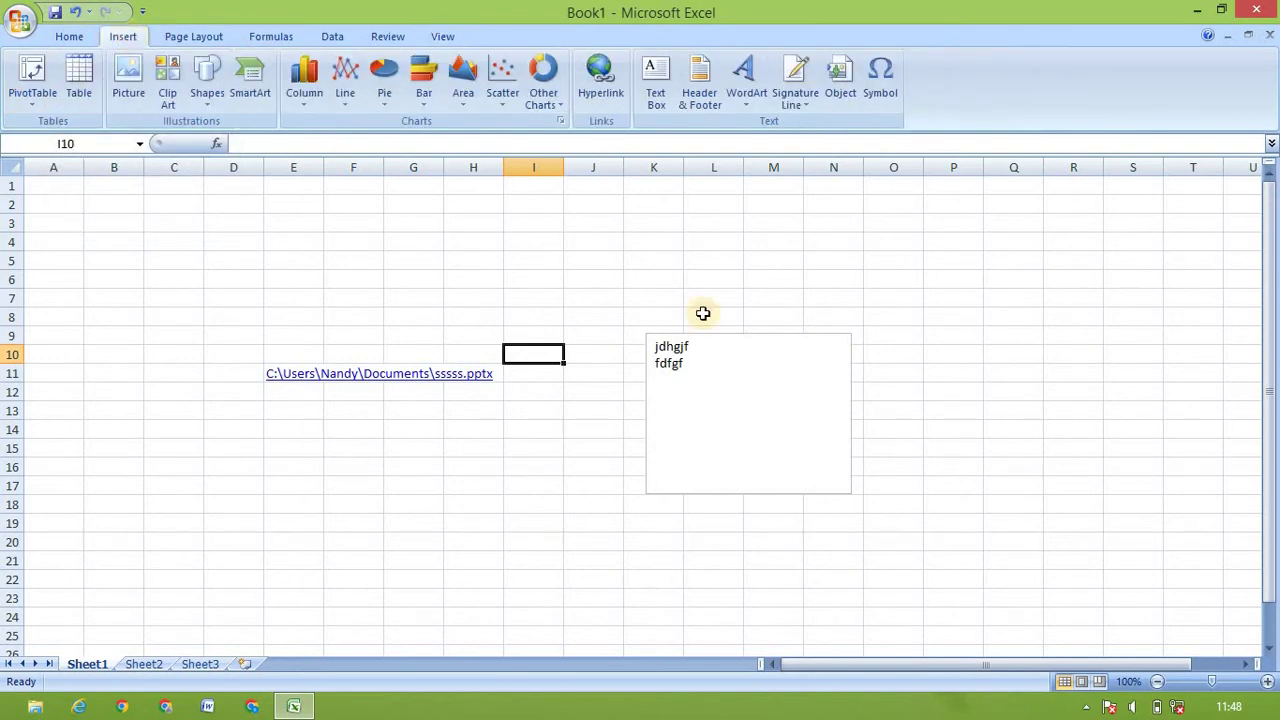
click(707, 96)
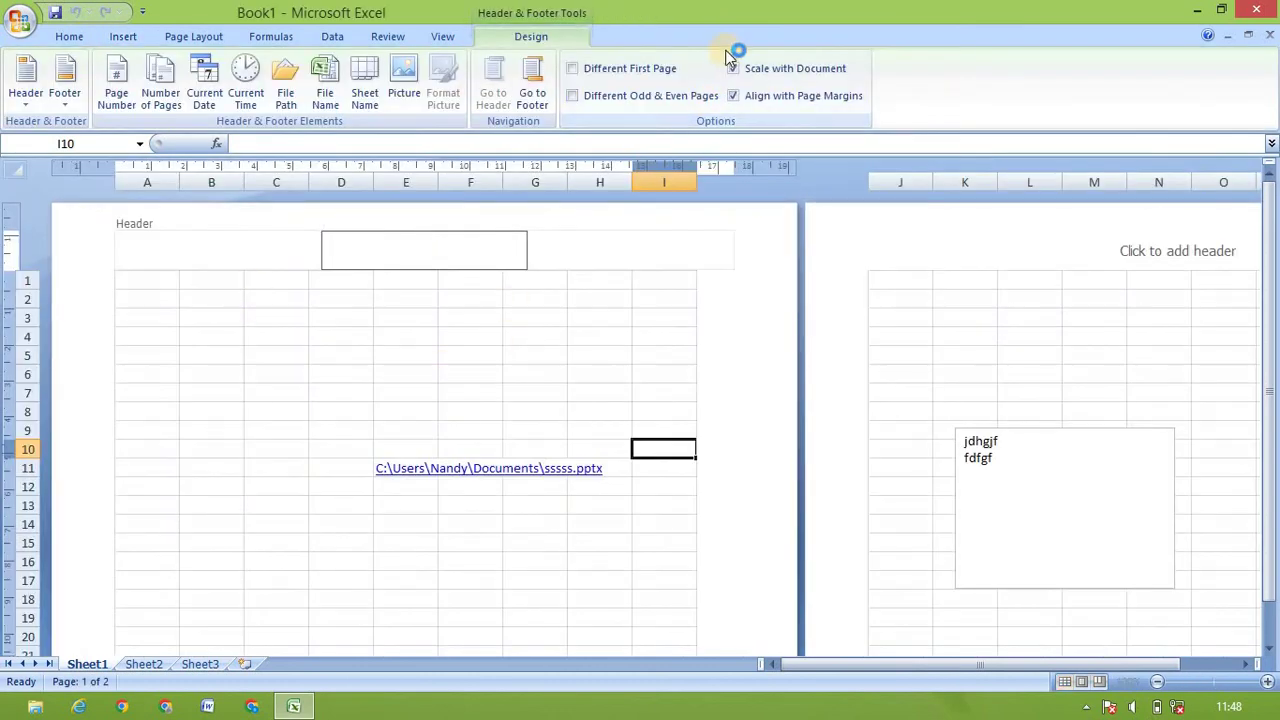
click(445, 37)
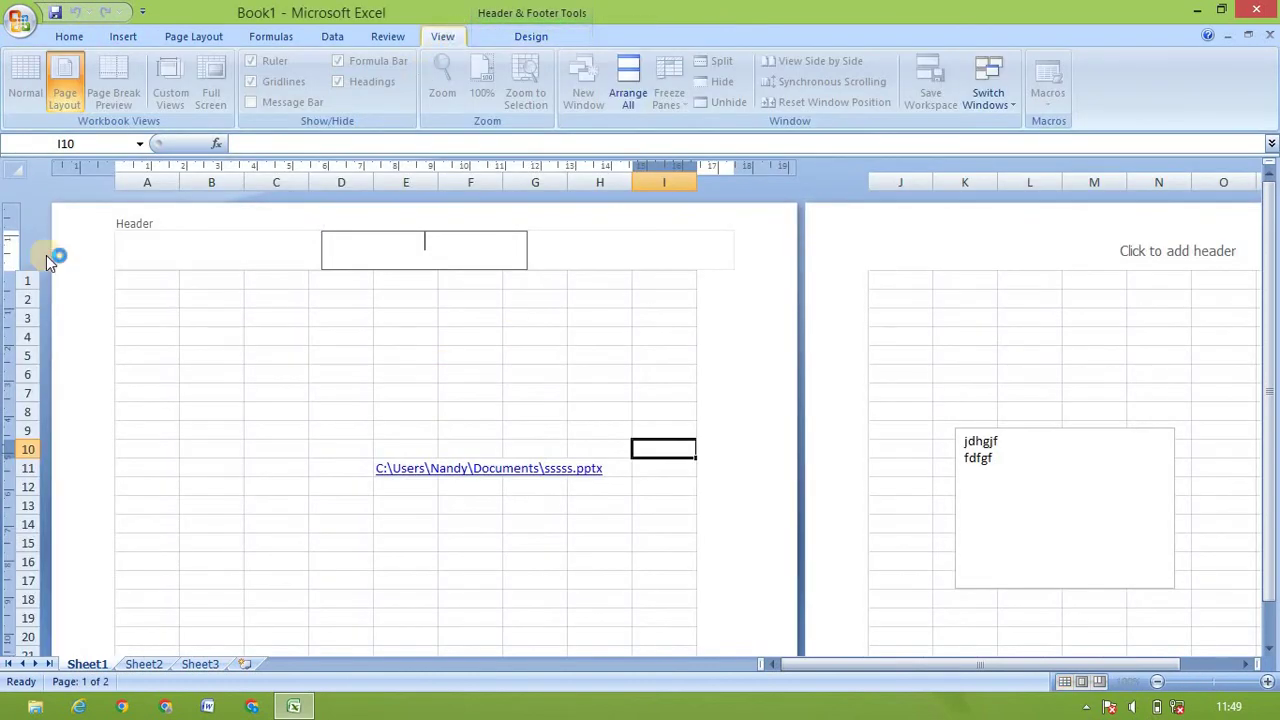
click(512, 41)
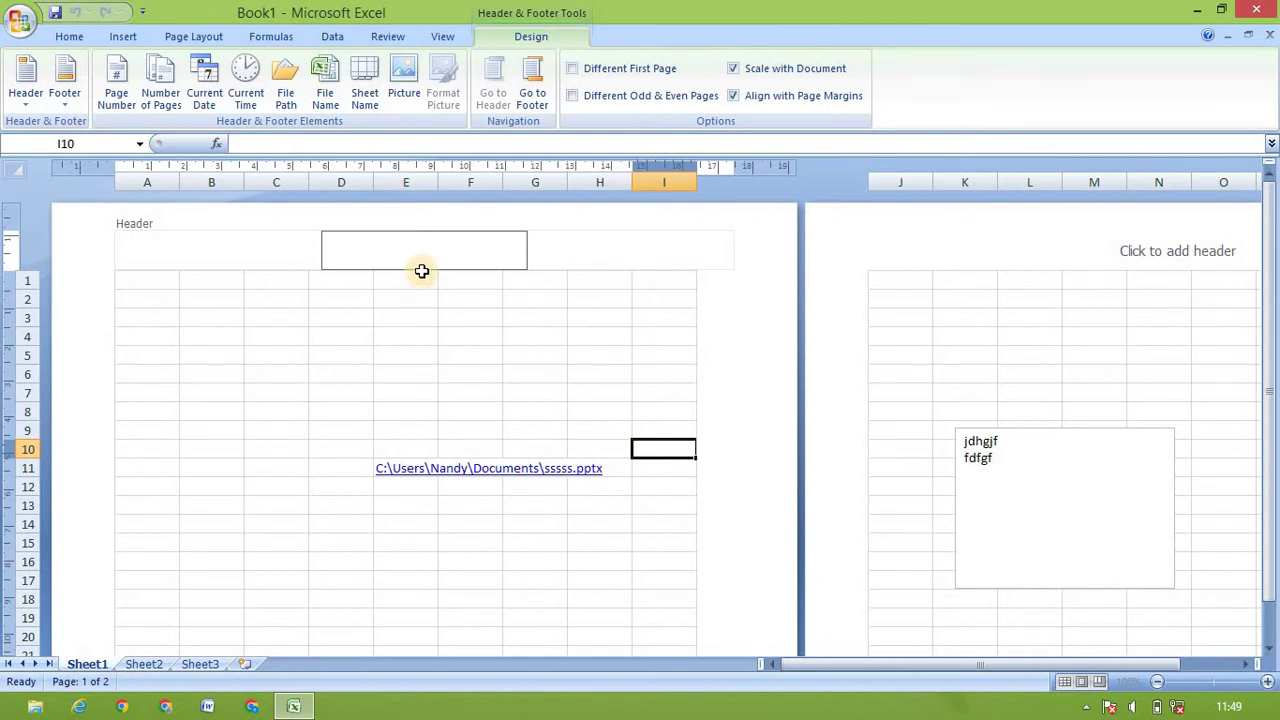
click(491, 312)
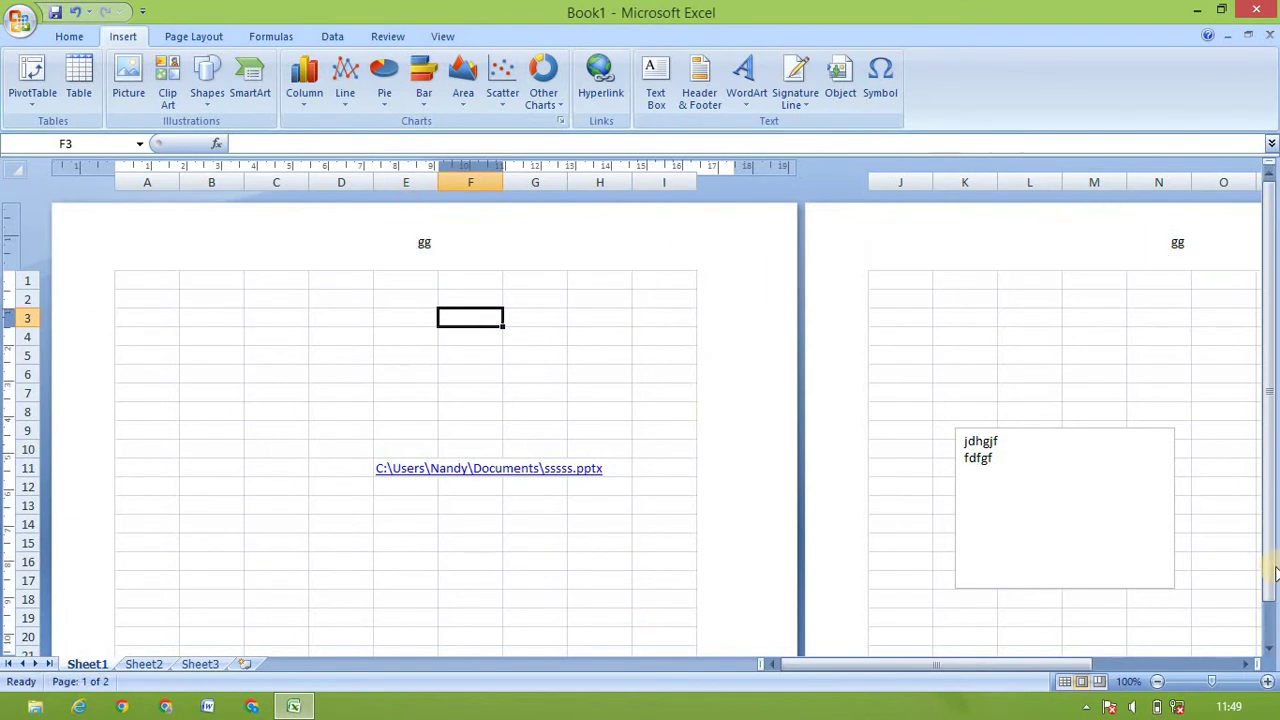
Look through the pages of Sheet1 and check the "gg" header in page layout view
click(1269, 647)
drag(1269, 647, 1269, 647)
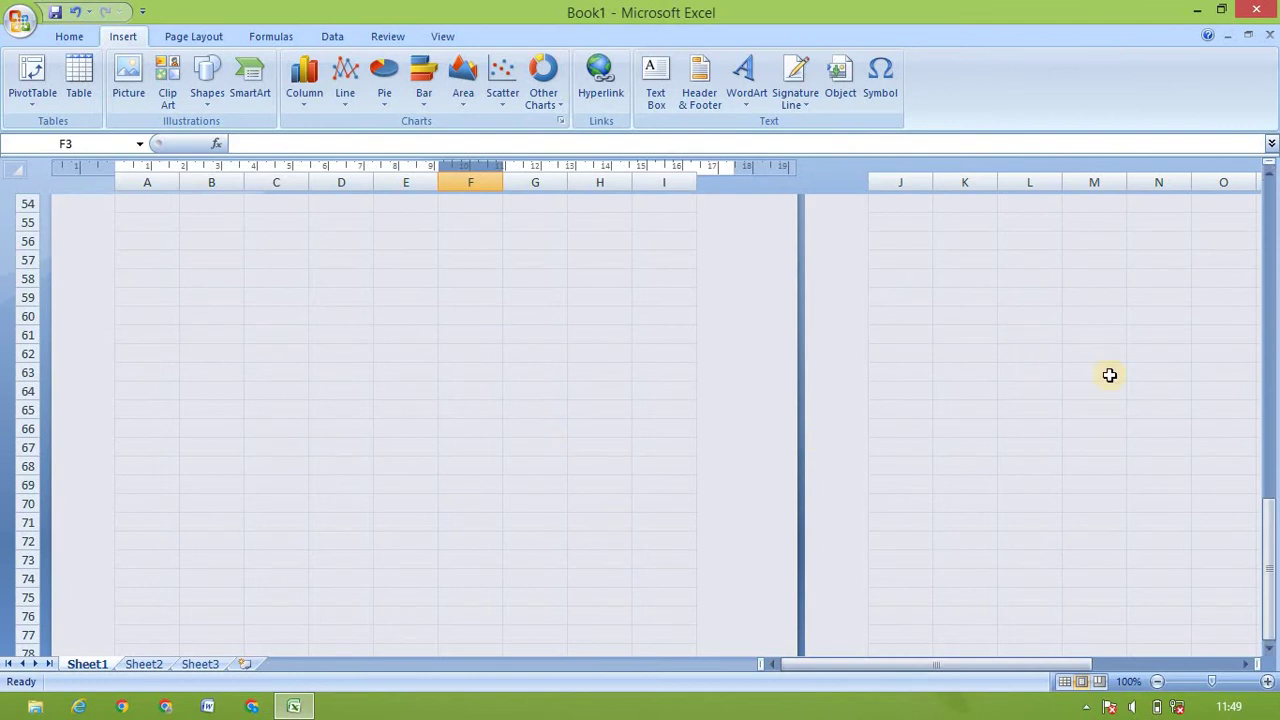
drag(1274, 289, 1268, 277)
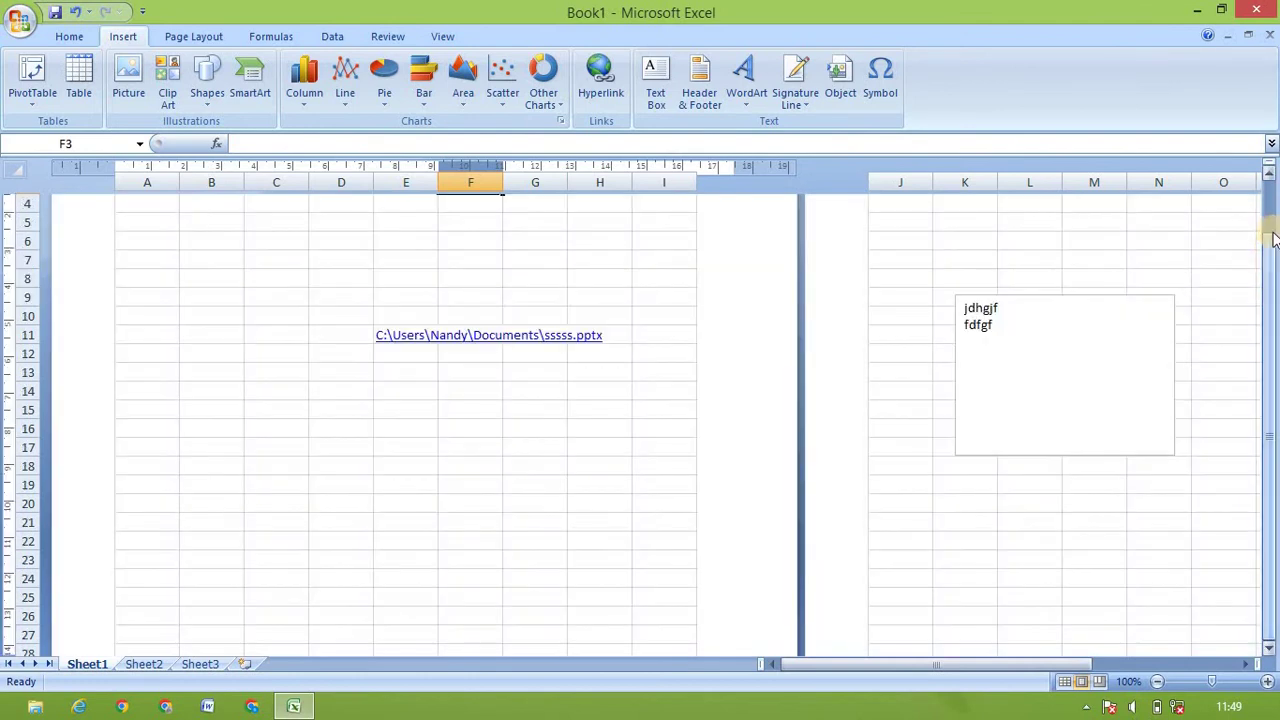
click(1273, 216)
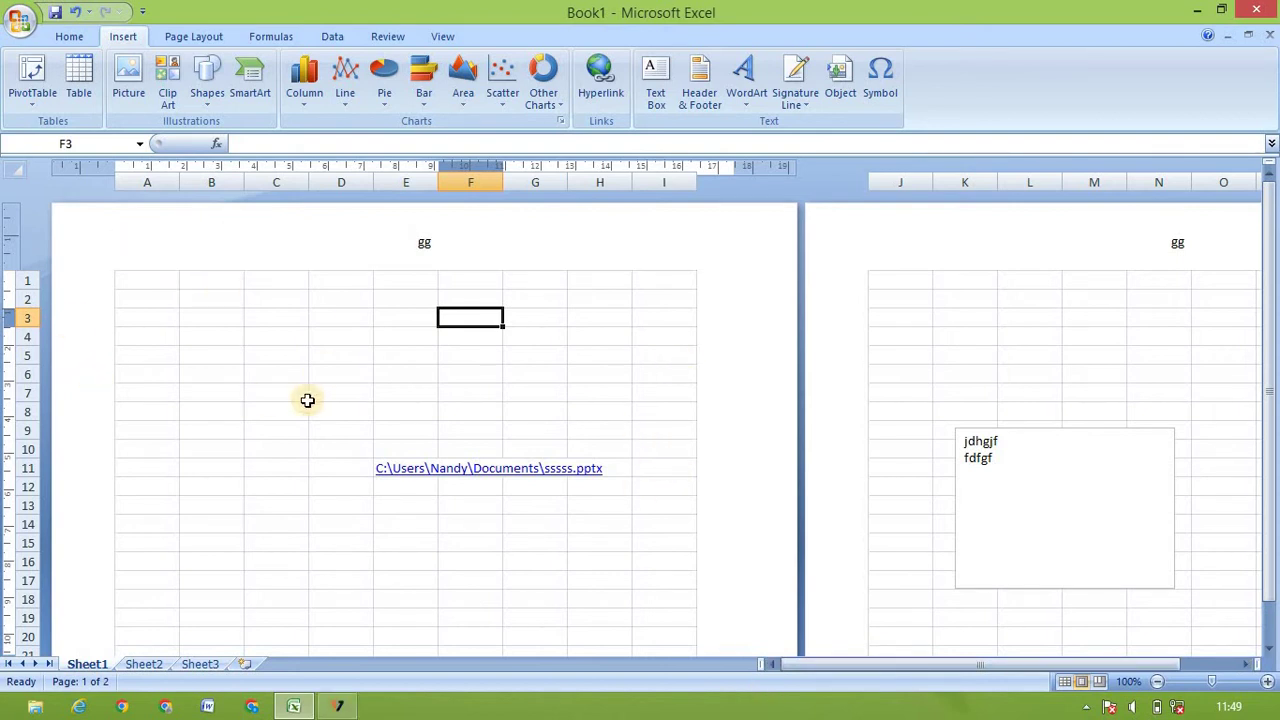
drag(307, 400, 414, 251)
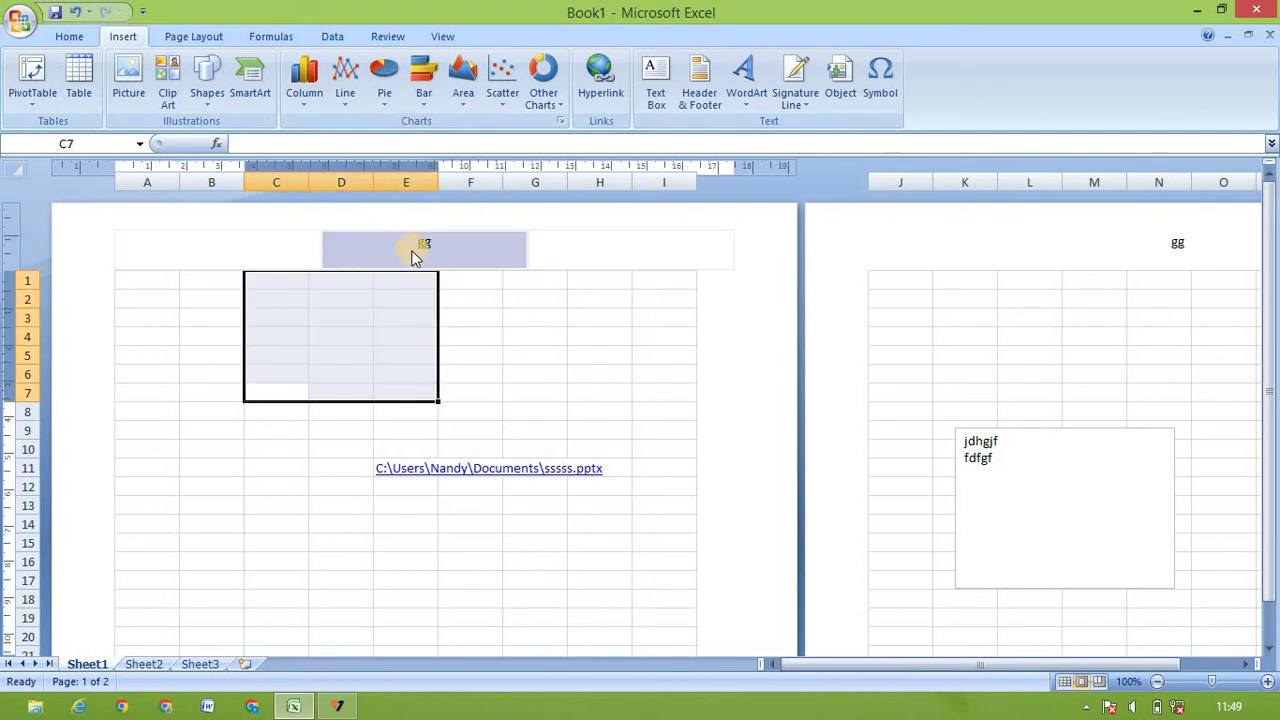
click(414, 250)
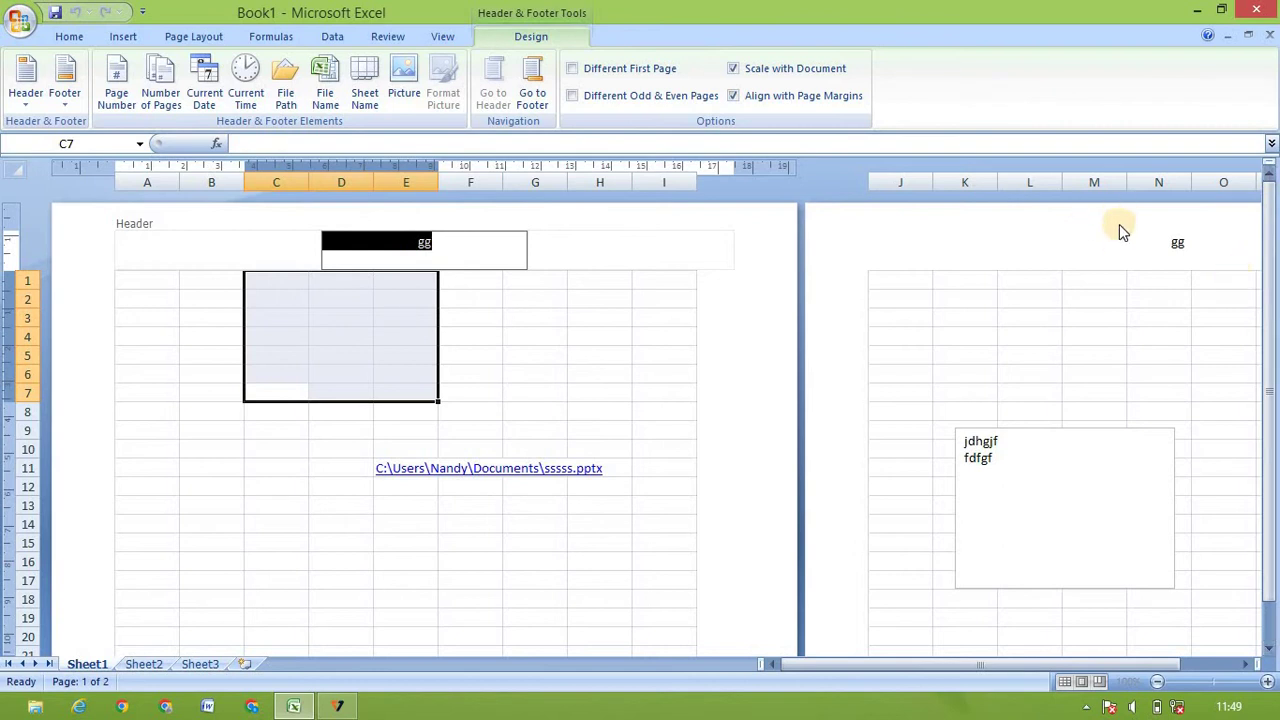
click(501, 414)
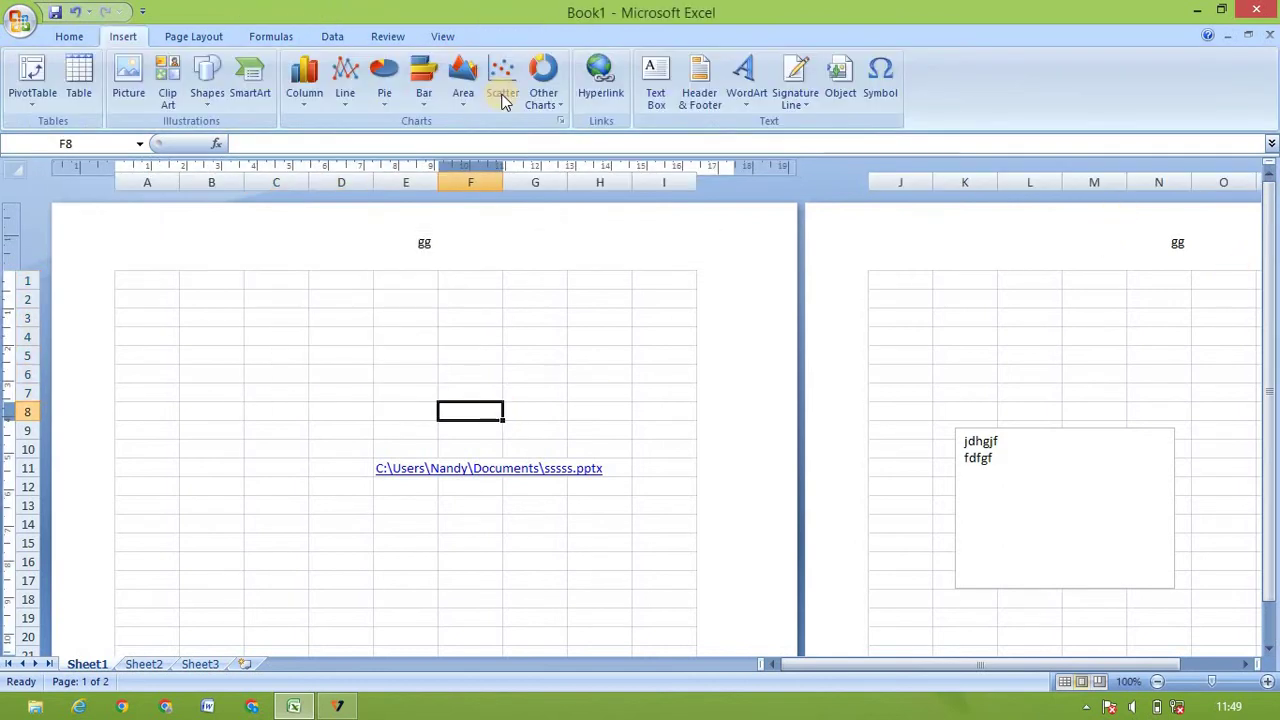
Open the centre header for editing and review the lists of preset headers and footers
click(408, 242)
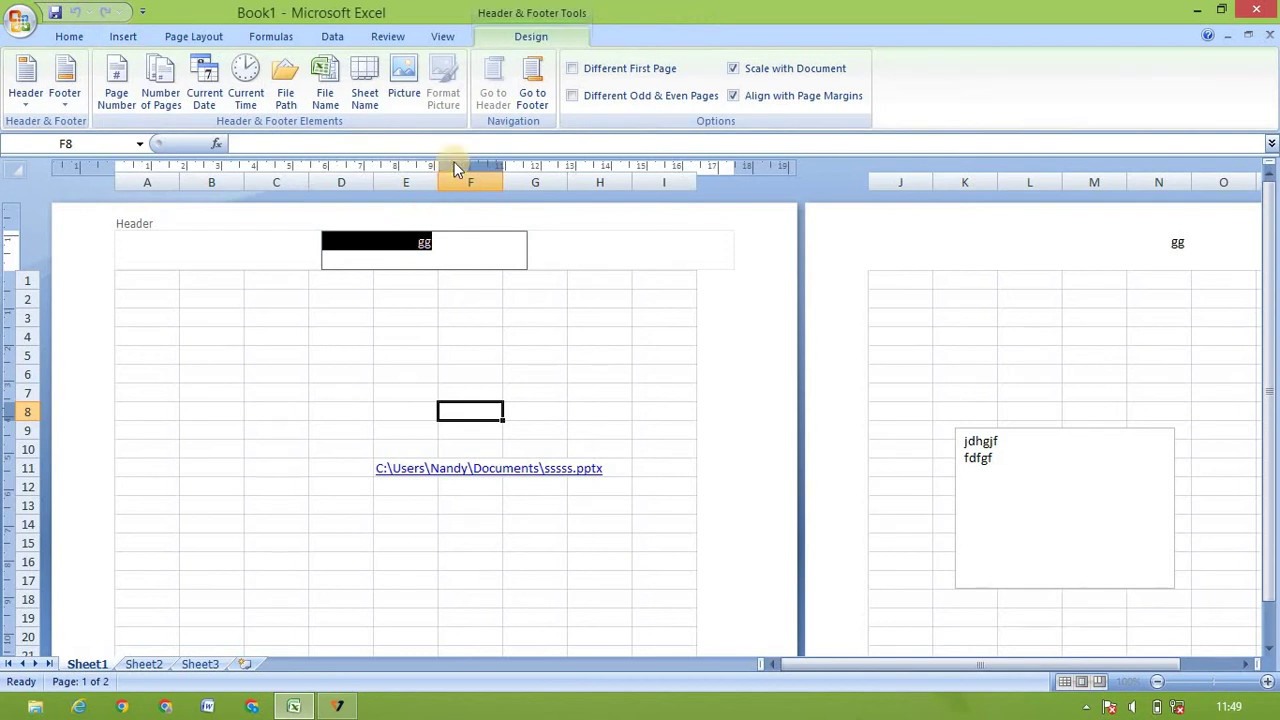
click(25, 100)
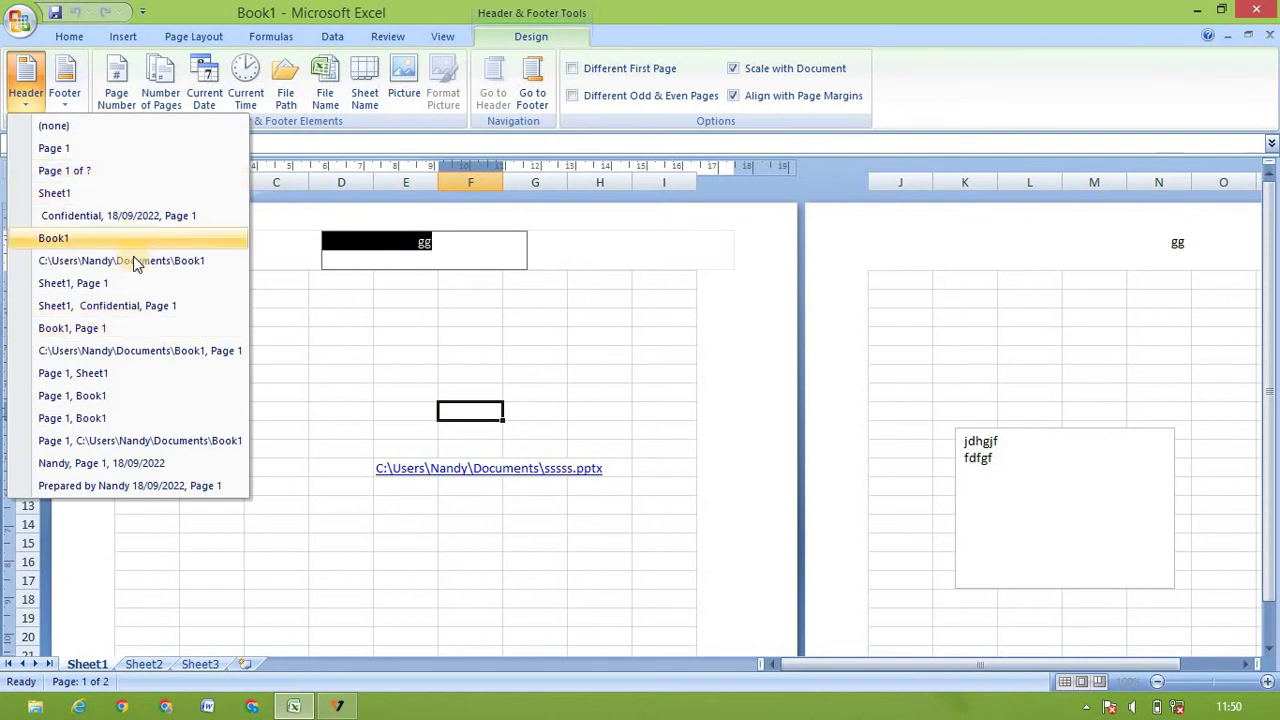
click(329, 365)
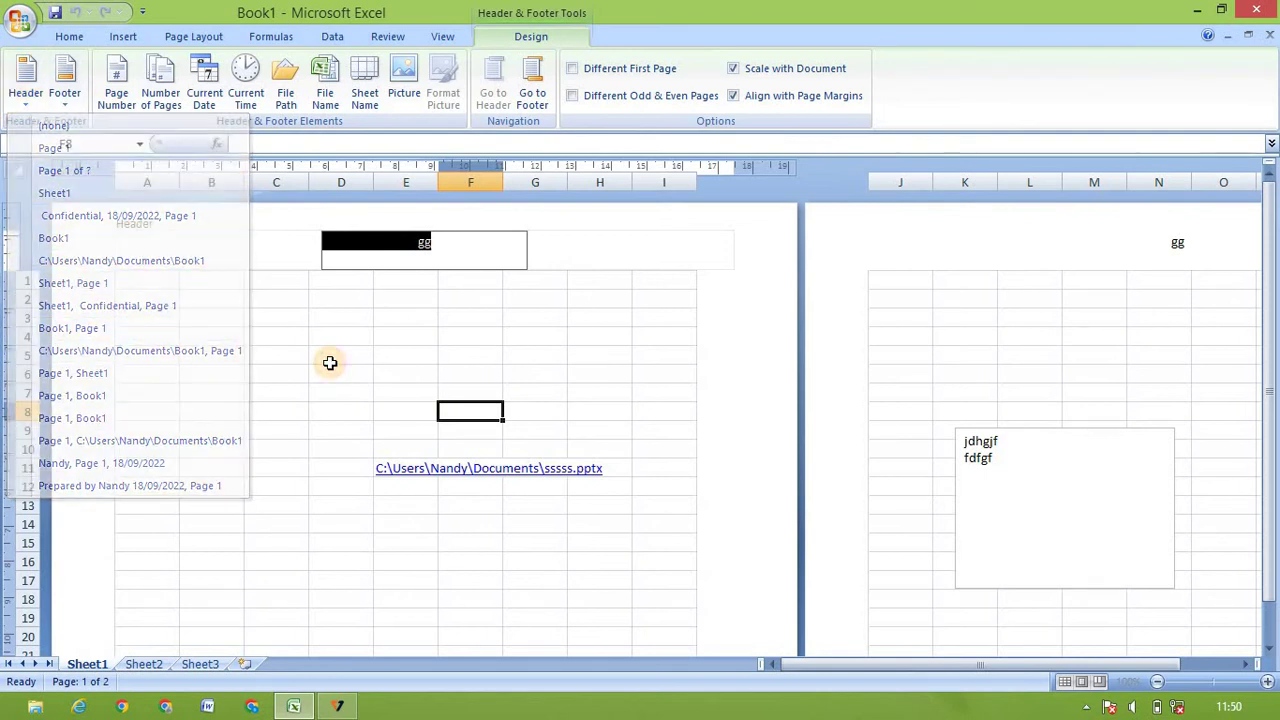
click(75, 103)
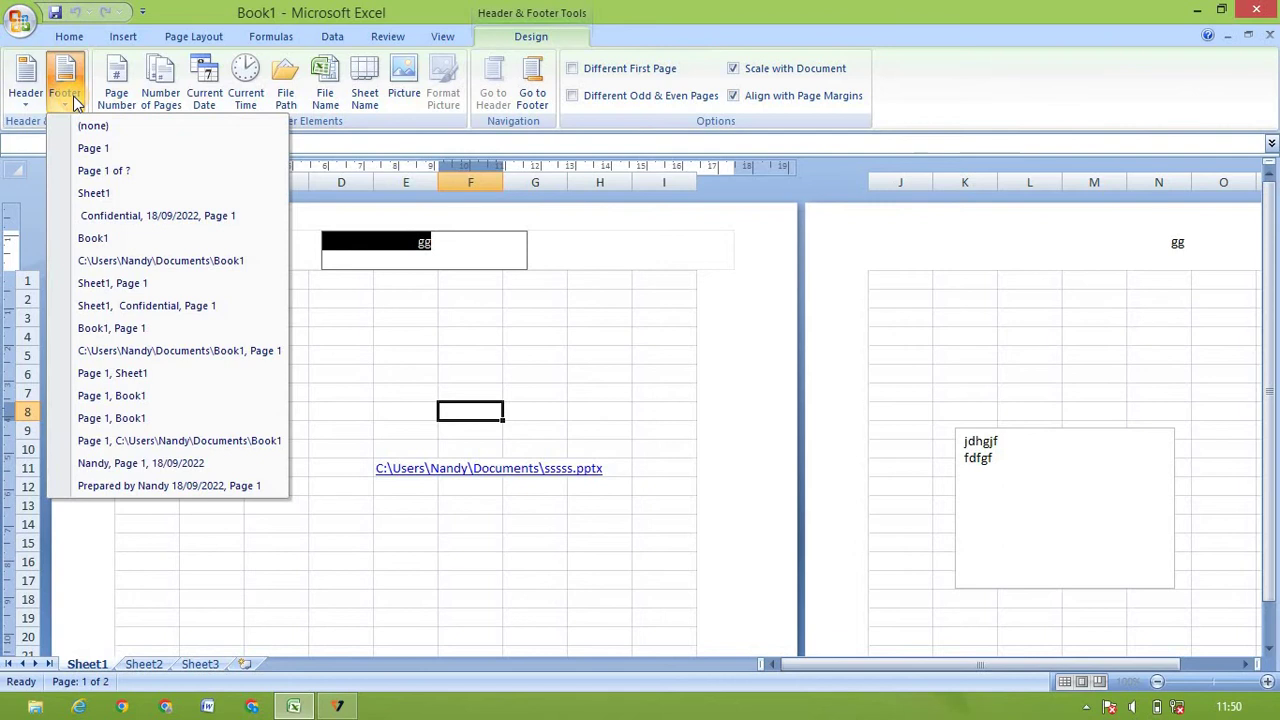
click(408, 360)
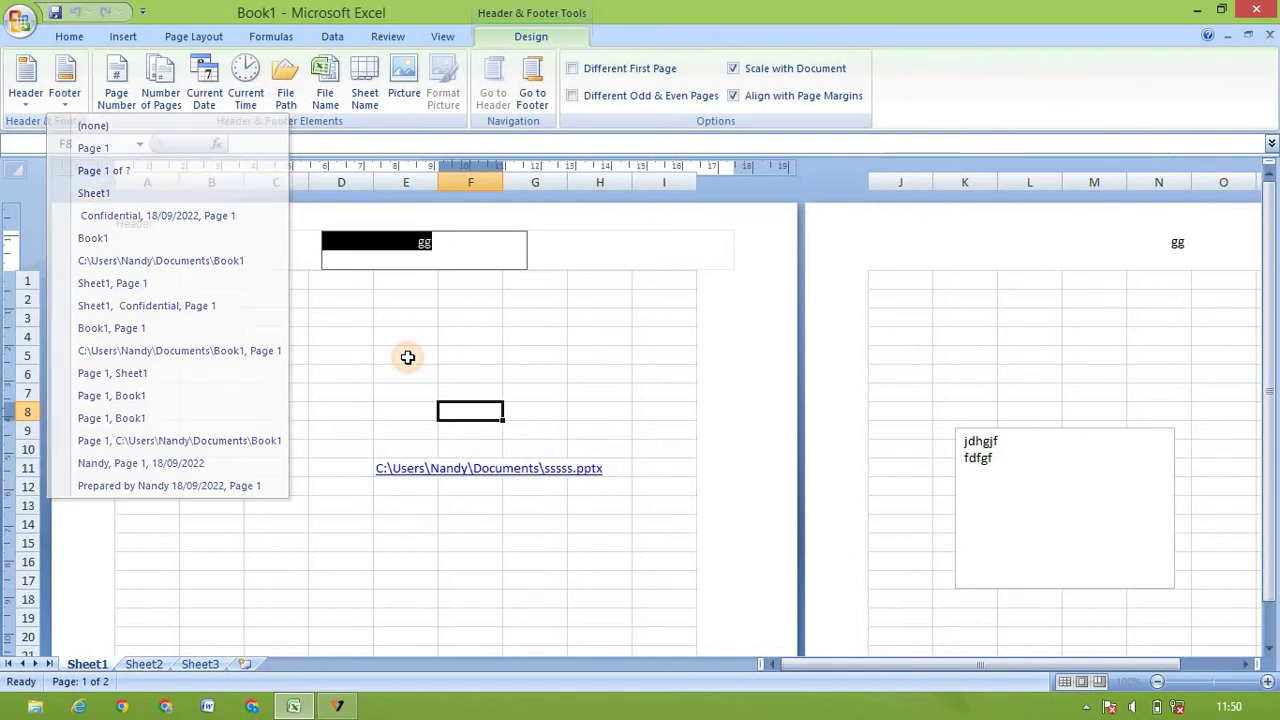
Replace the text in Sheet1's centre header with the automatic page number
click(116, 100)
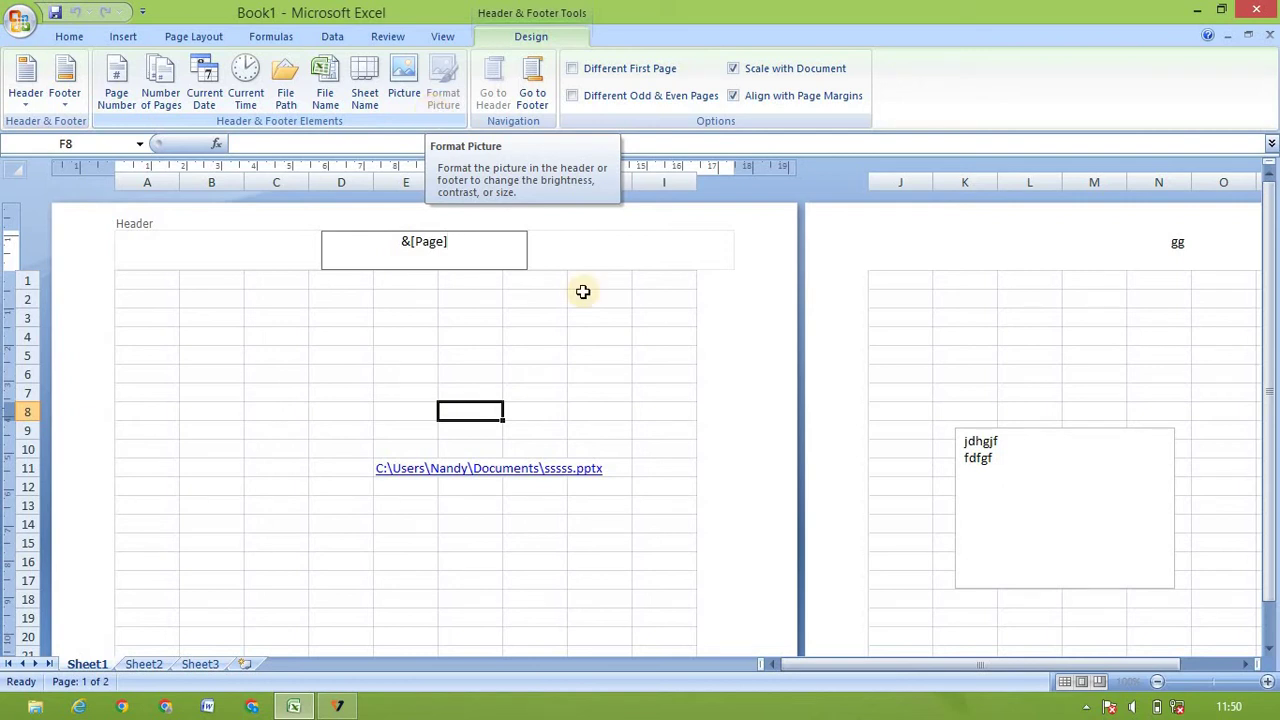
click(621, 326)
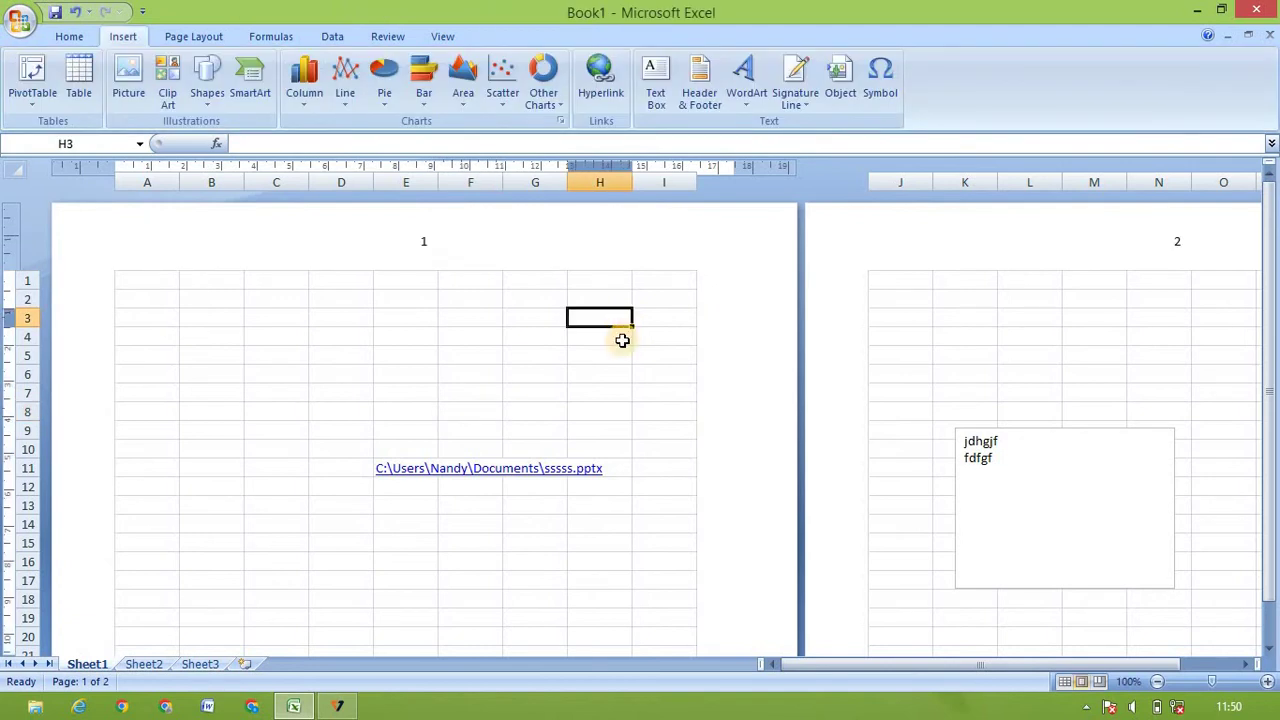
click(623, 342)
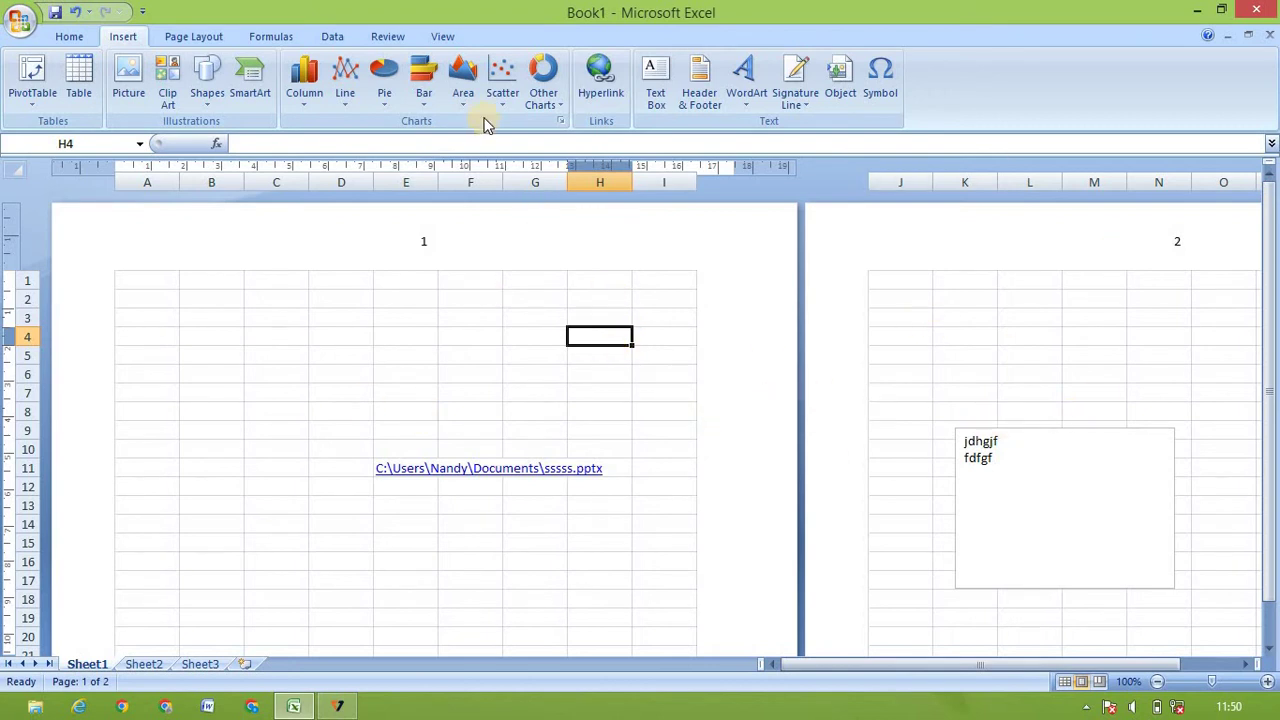
Switch Sheet1 from page layout back to Normal view
click(443, 36)
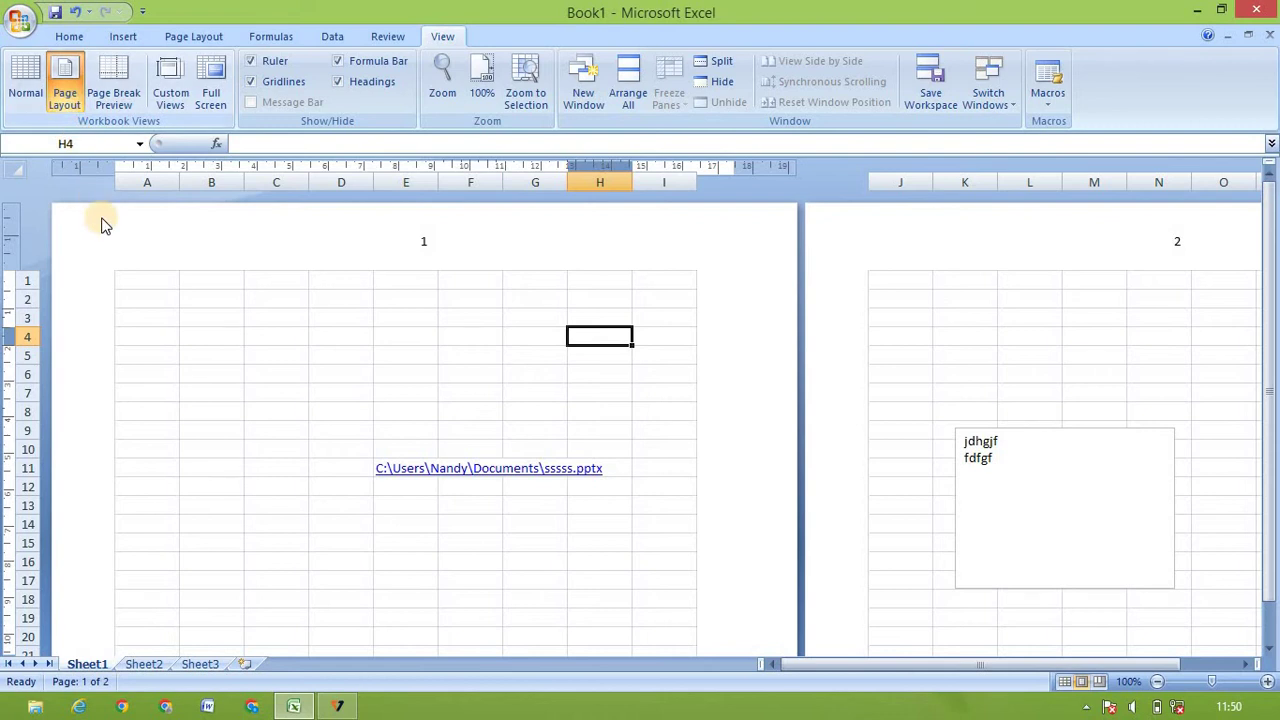
click(25, 82)
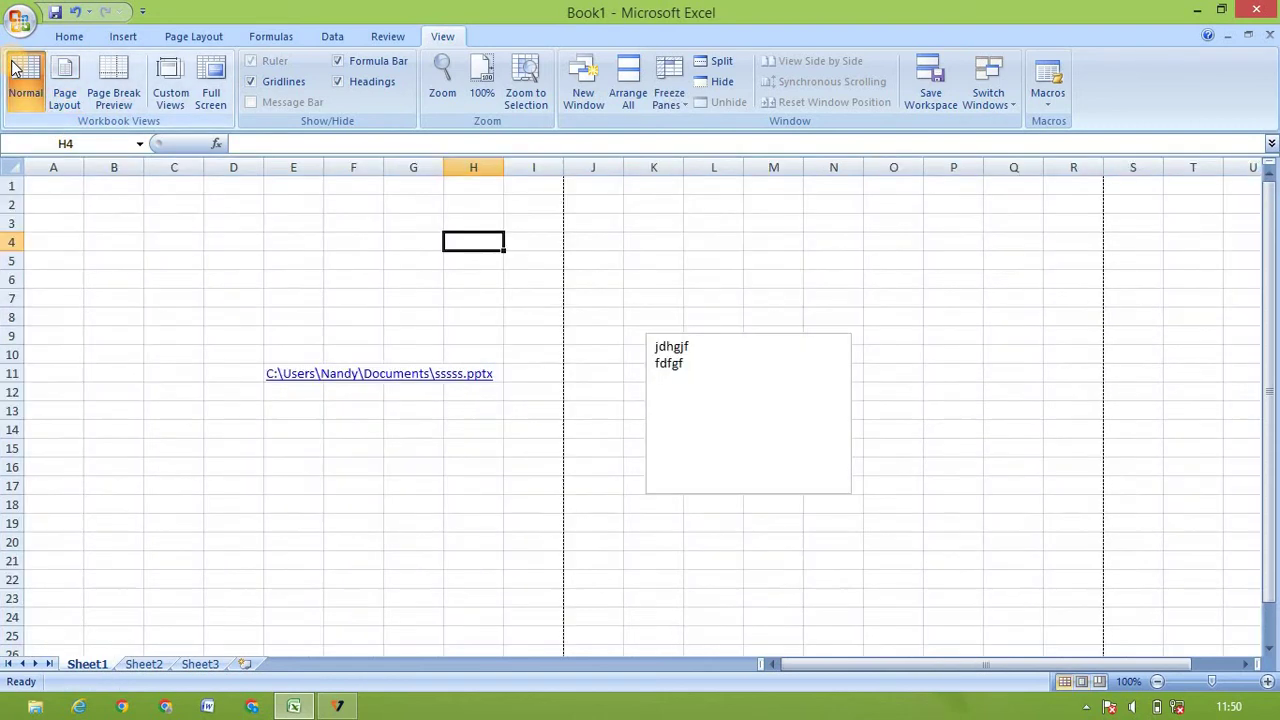
click(536, 337)
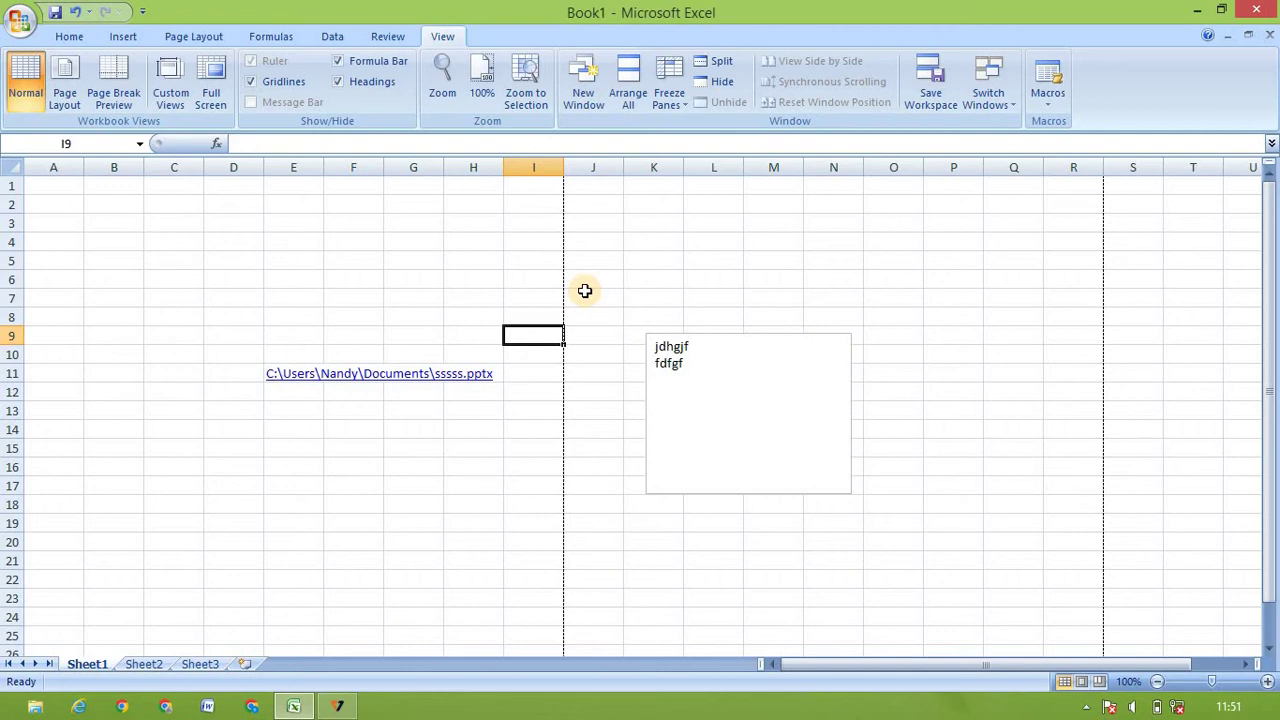
Enter the text "hghgh" in cell H14
click(106, 38)
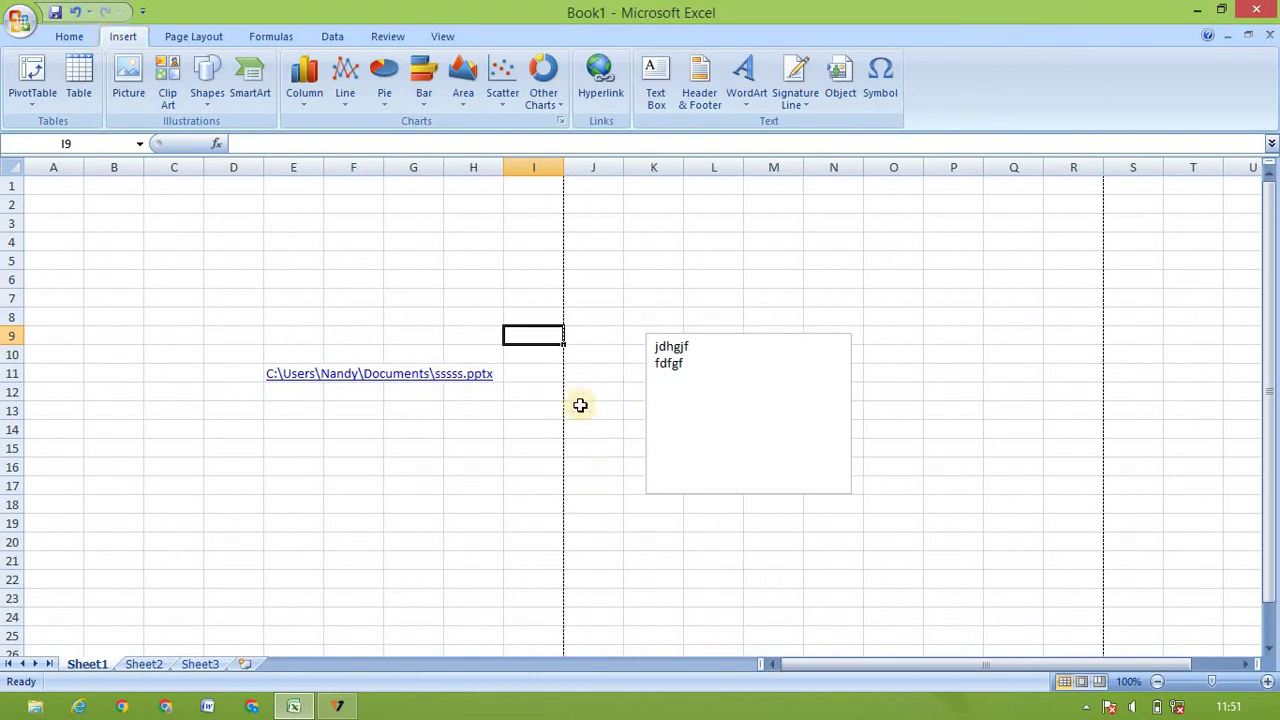
click(480, 428)
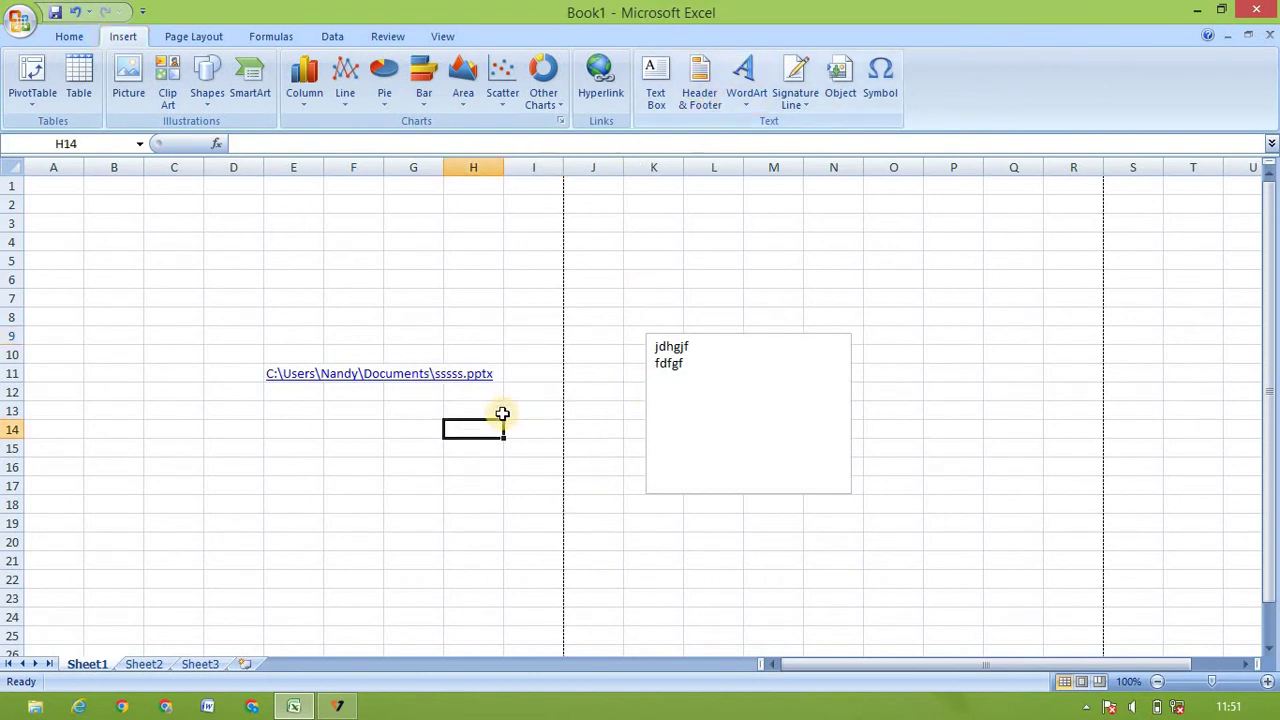
text(hgh)
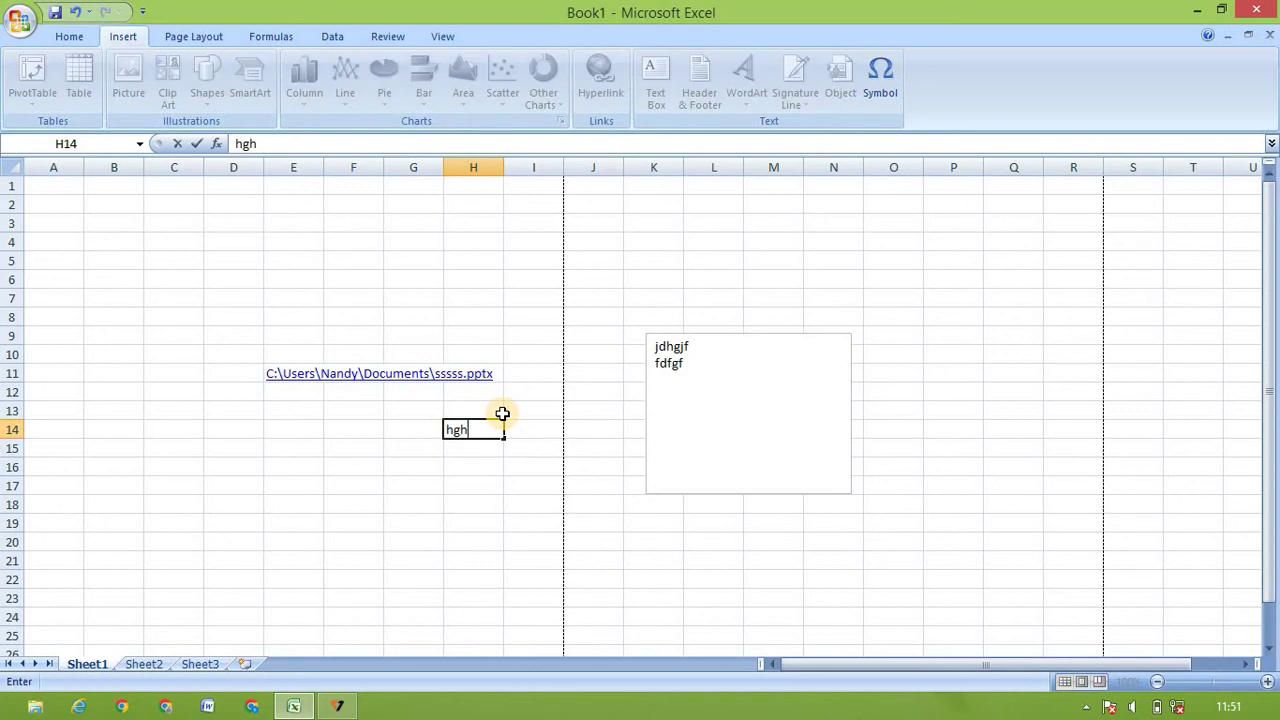
text(gh)
key(ctrl+Return)
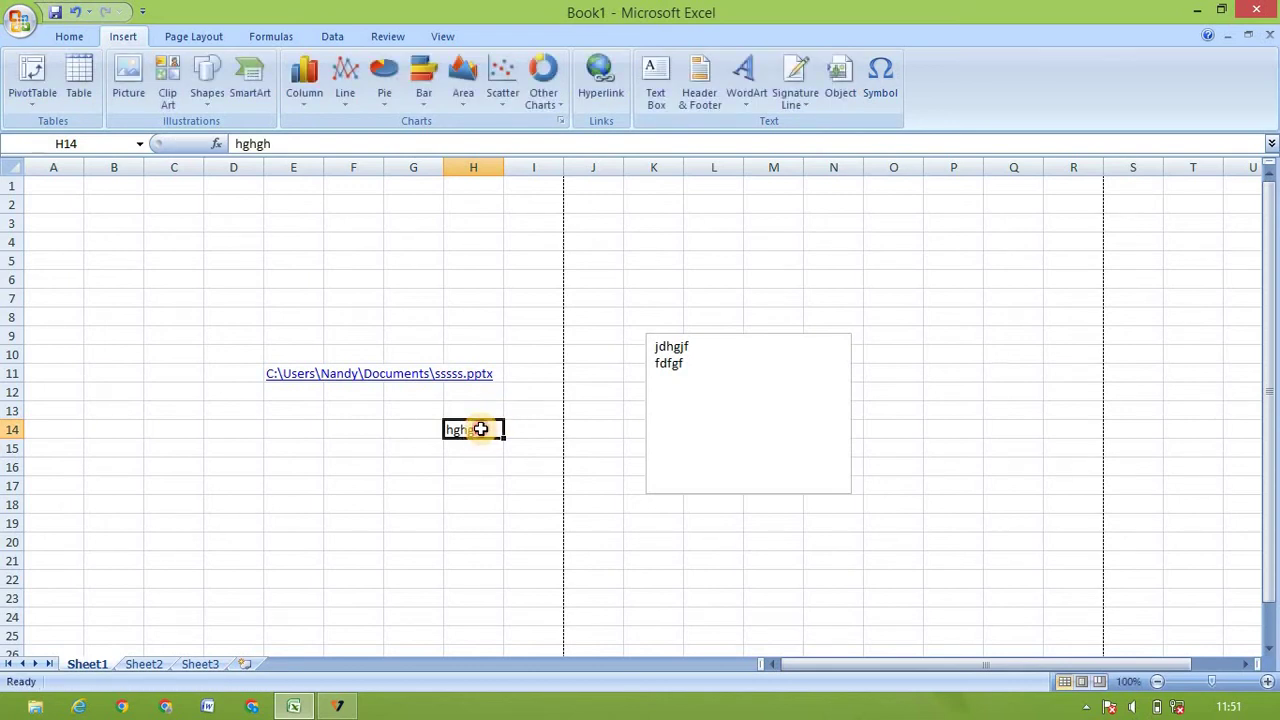
Insert a WordArt object in the third-row orange style and delete the start of its placeholder text, leaving "ext Here"
click(743, 92)
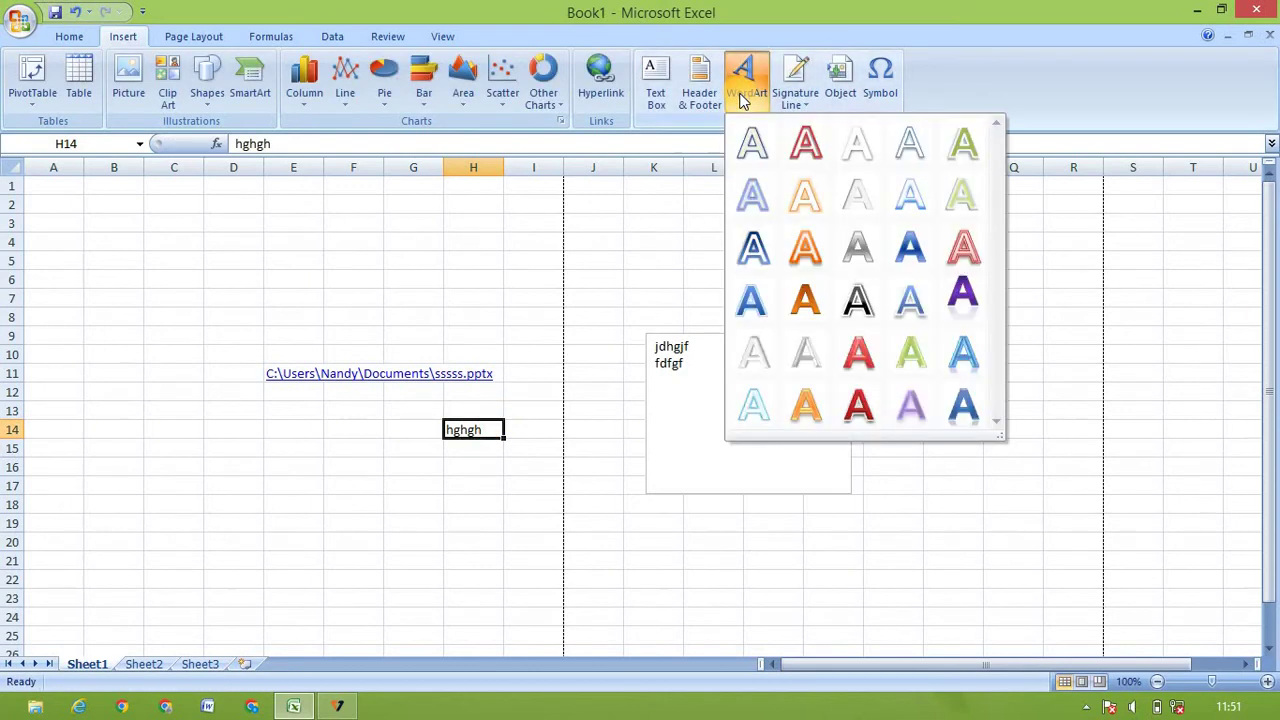
click(806, 249)
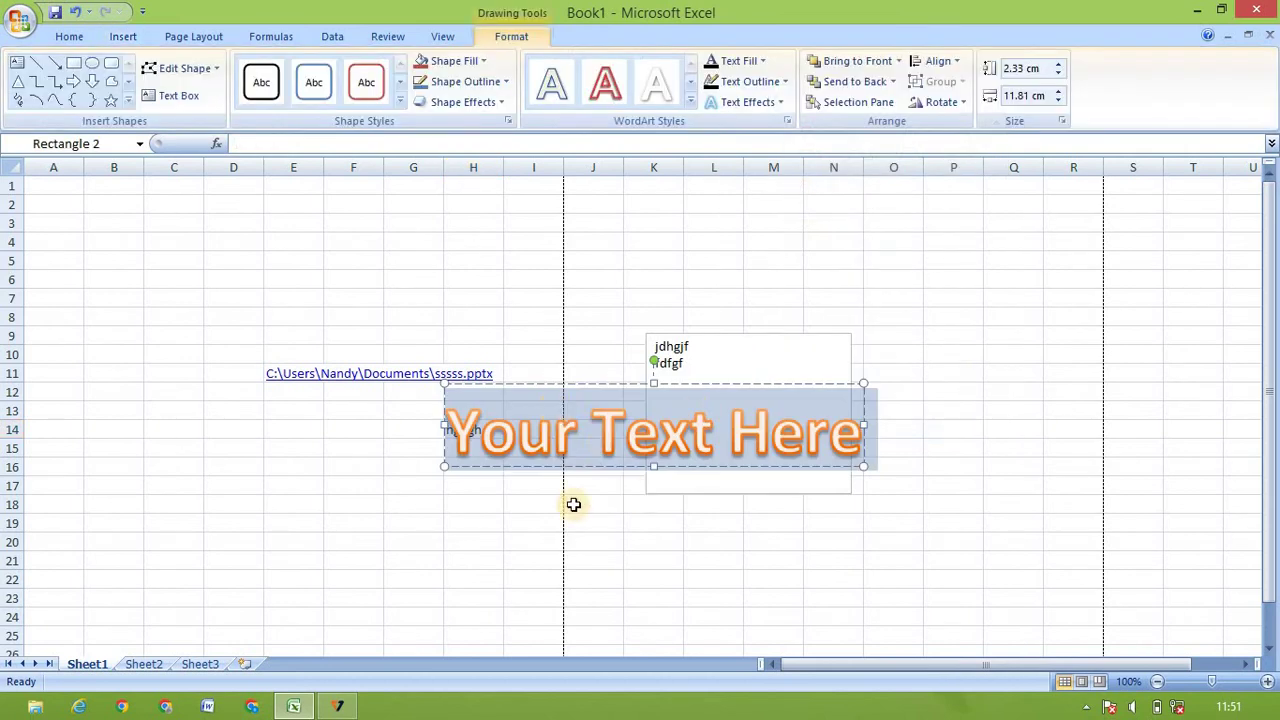
click(634, 435)
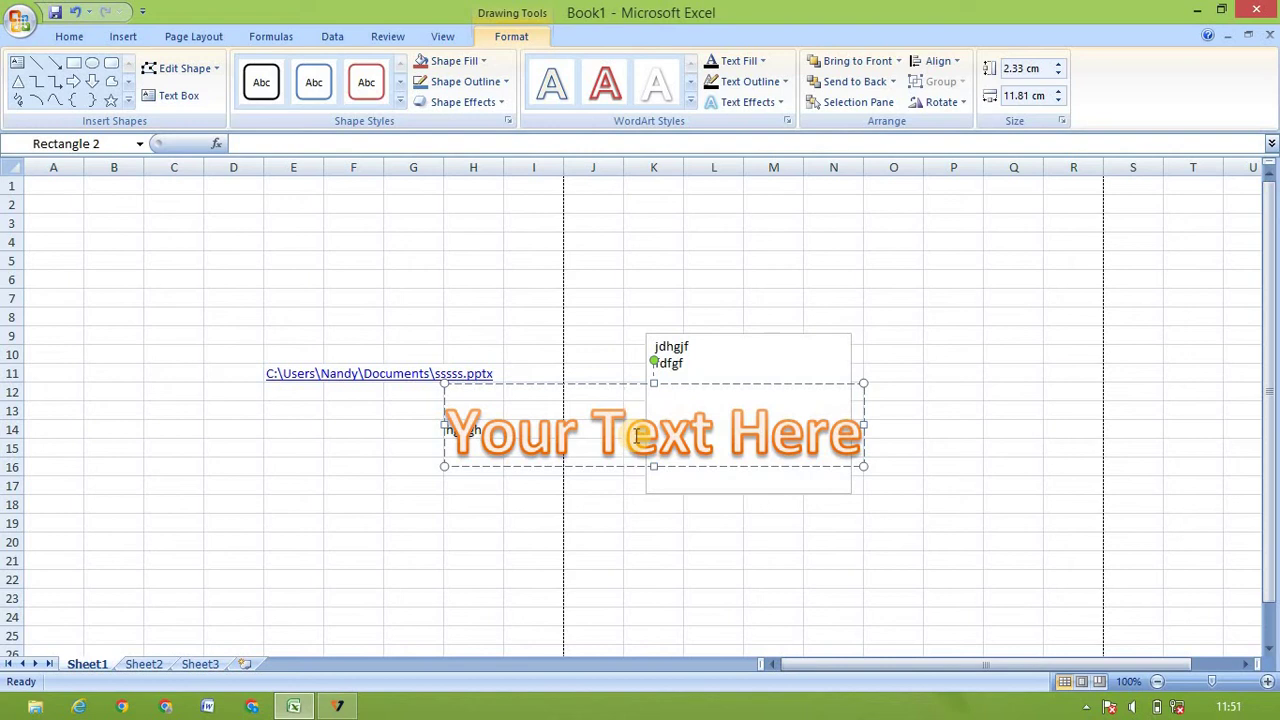
key(BackSpace)
key(BackSpace)
key(BackSpace)
key(BackSpace)
key(BackSpace)
key(BackSpace)
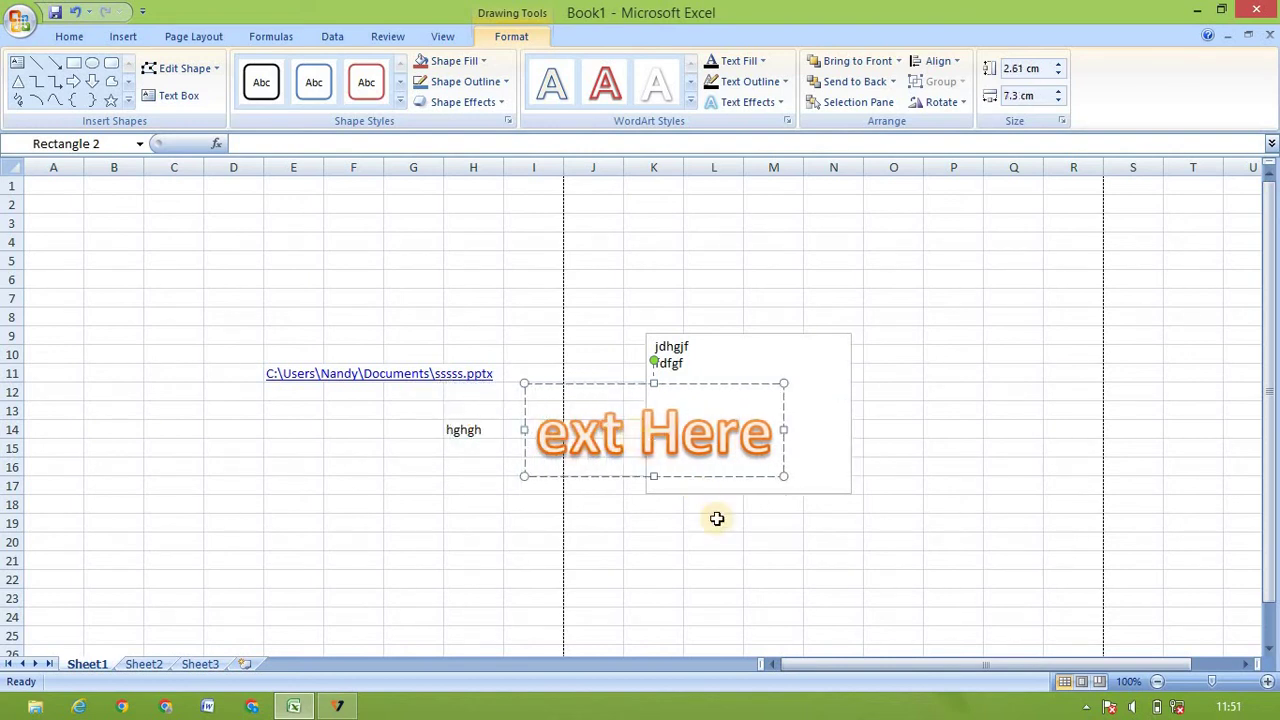
click(671, 555)
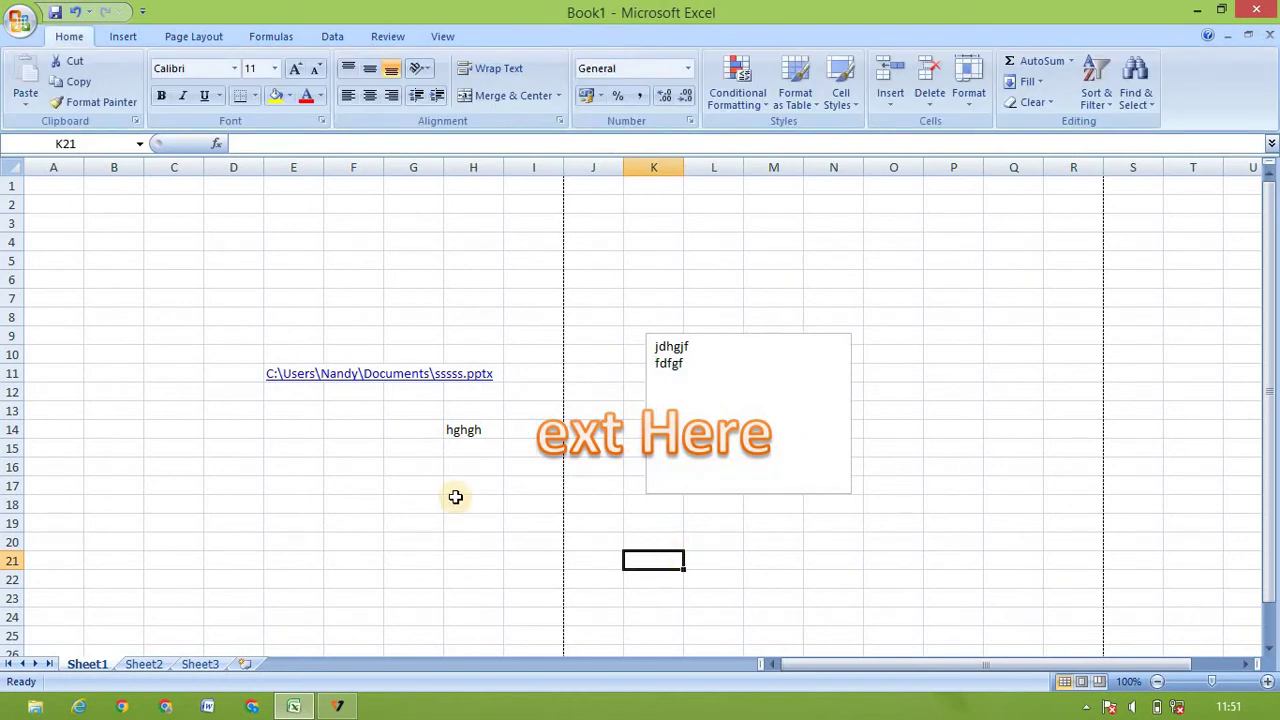
Insert a WordArt object in the purple reflected style with the text "HGHH" and move it over columns B to D, below row 11
click(409, 566)
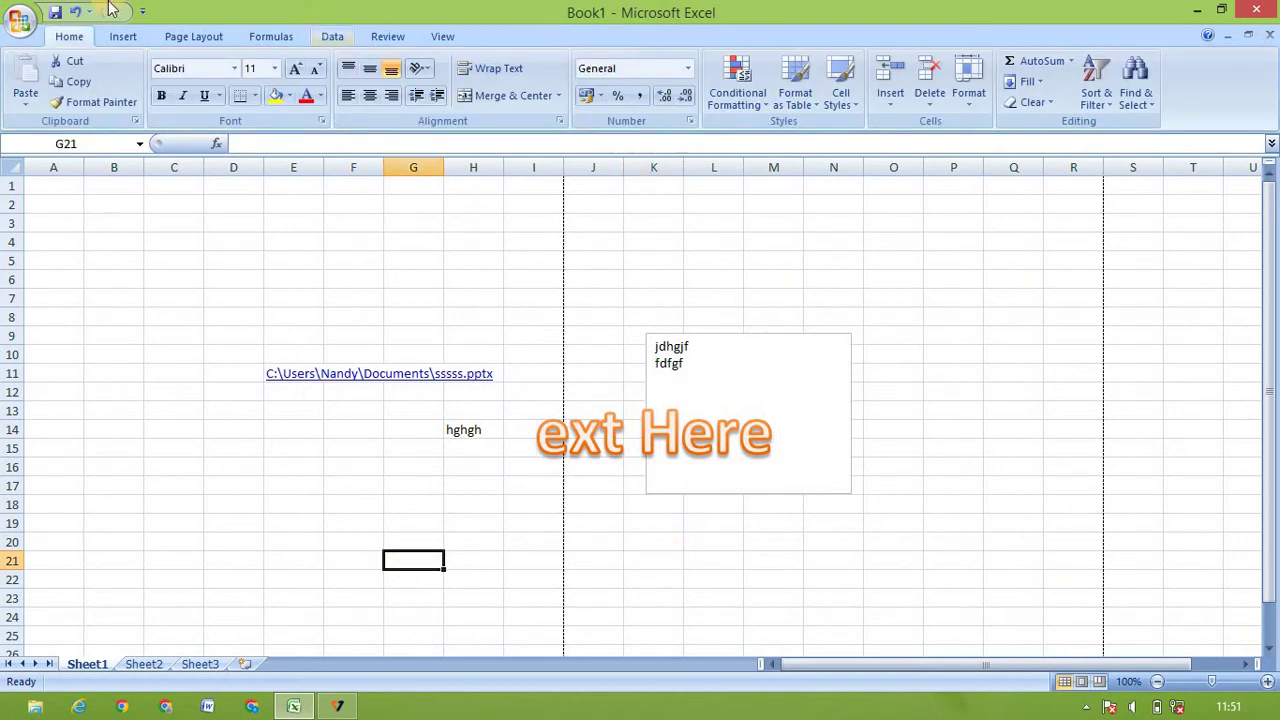
click(126, 40)
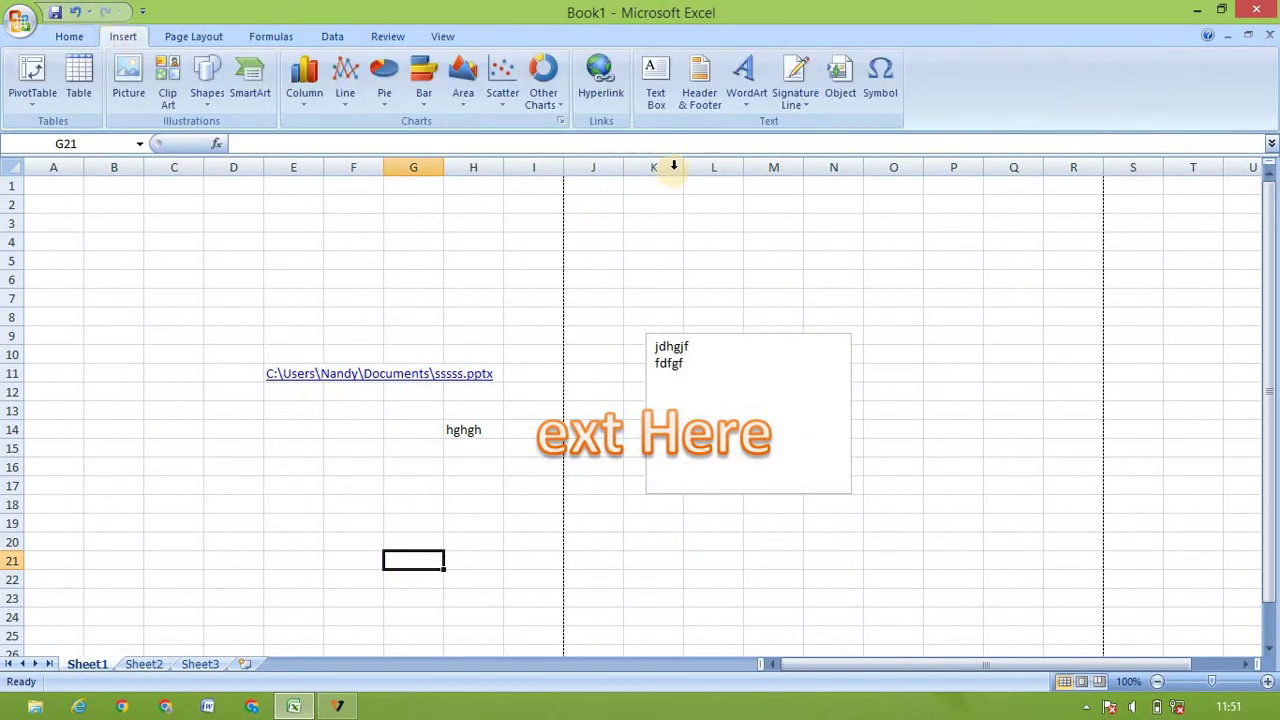
click(742, 100)
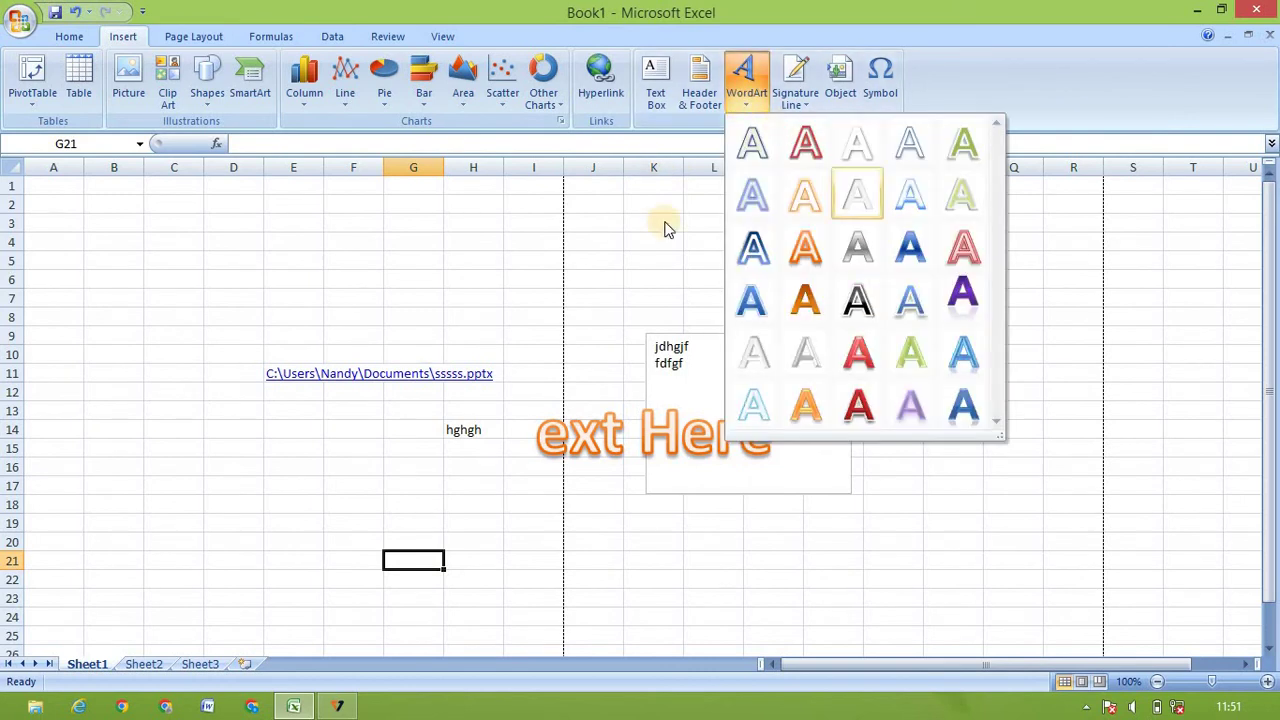
click(960, 296)
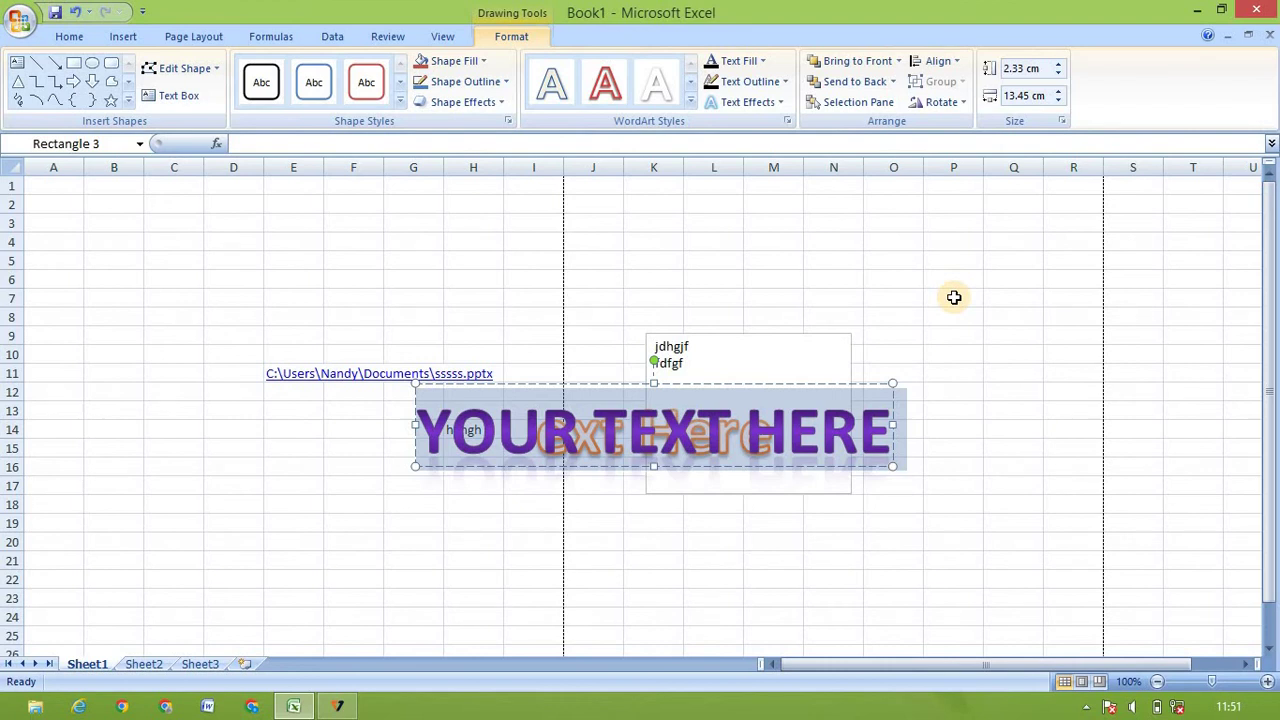
key(ctrl+z)
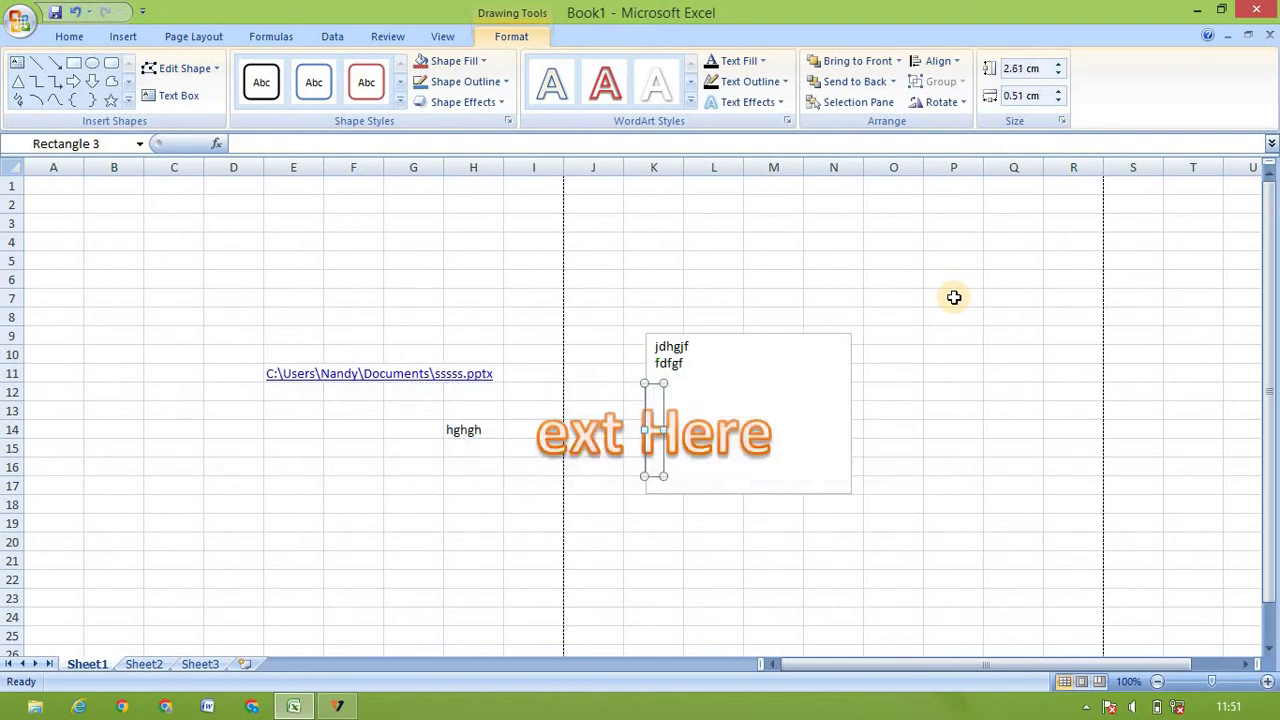
text(HGH)
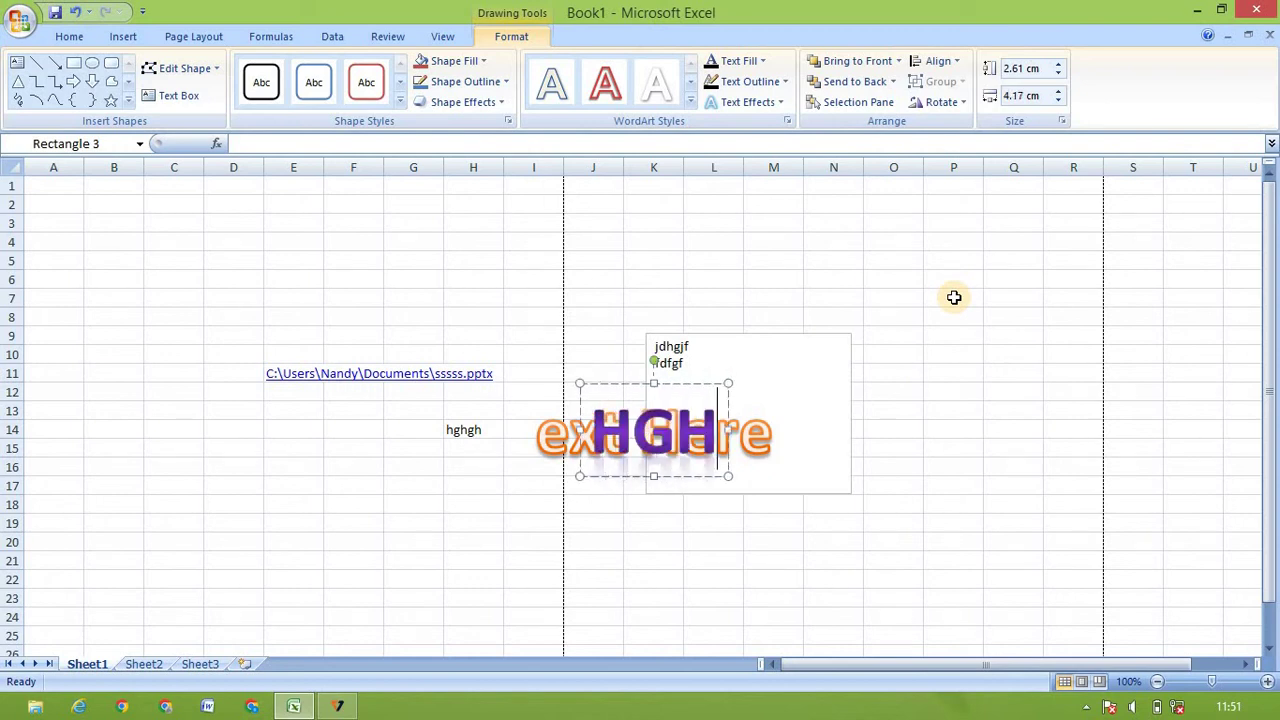
text(H)
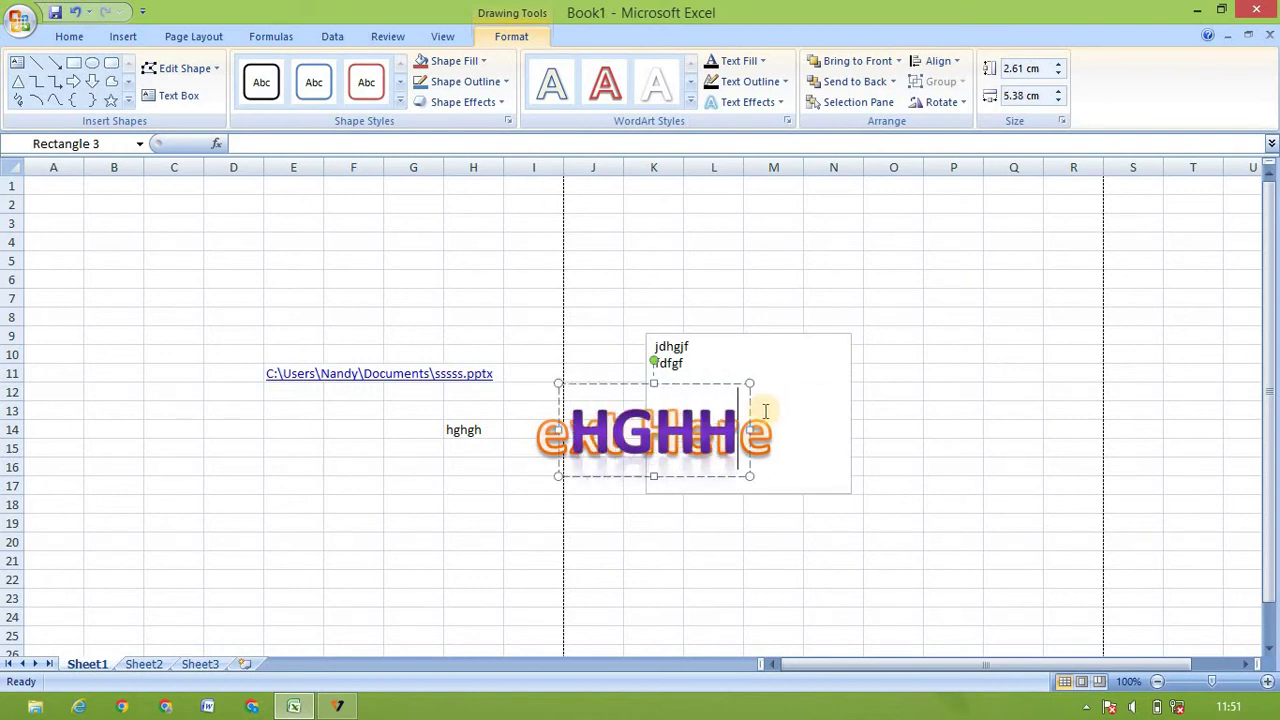
drag(726, 384, 249, 391)
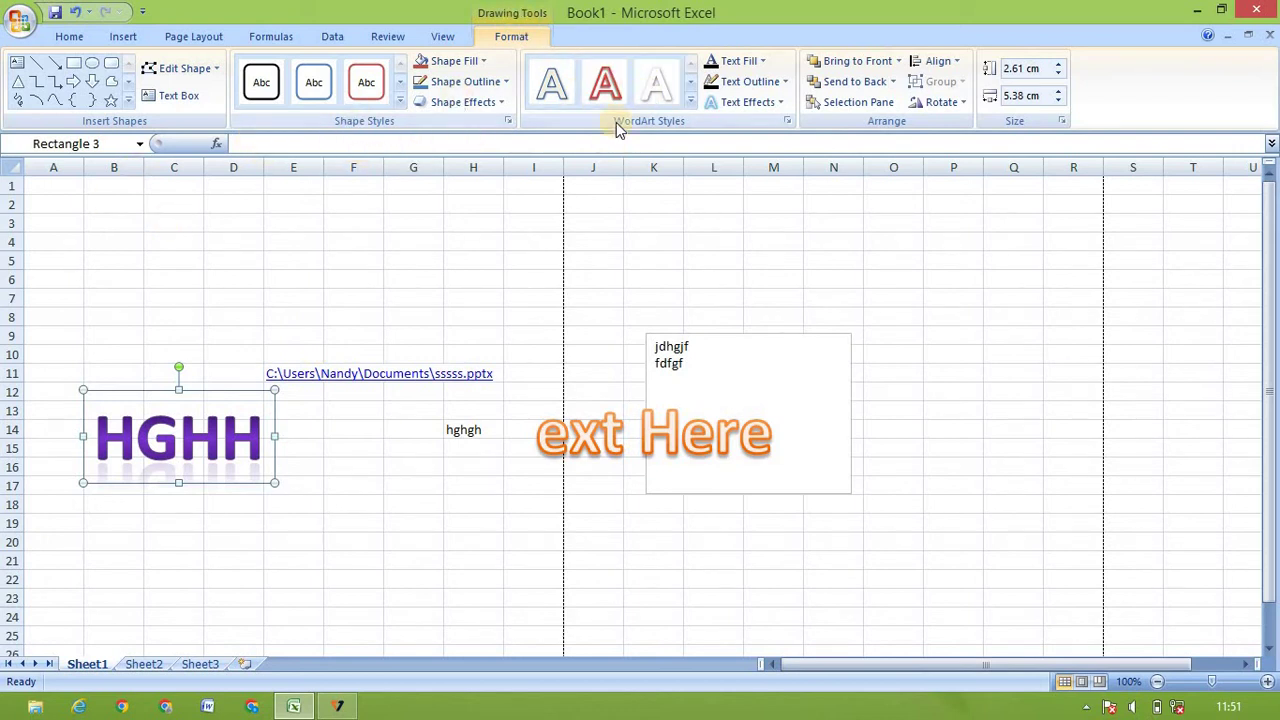
click(366, 346)
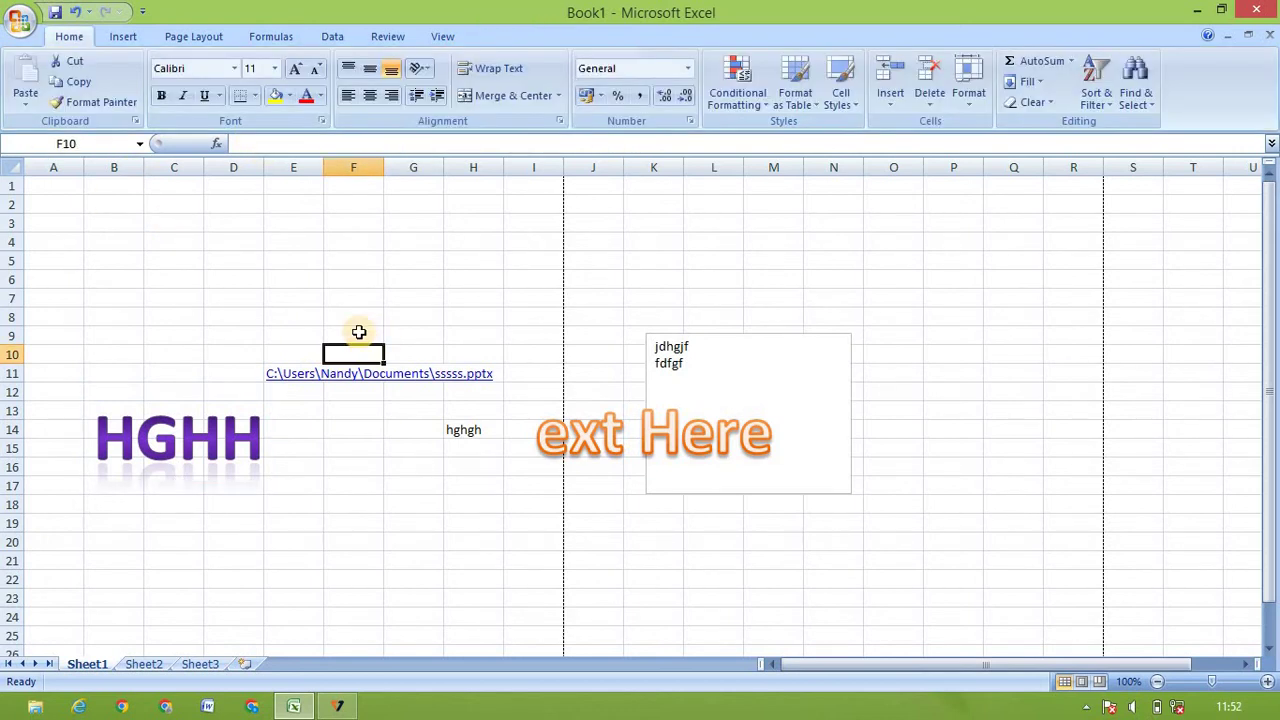
Insert a signature line at cell F23 with the suggested signer "aaaaaaa" and the signer's title "hr"
click(123, 36)
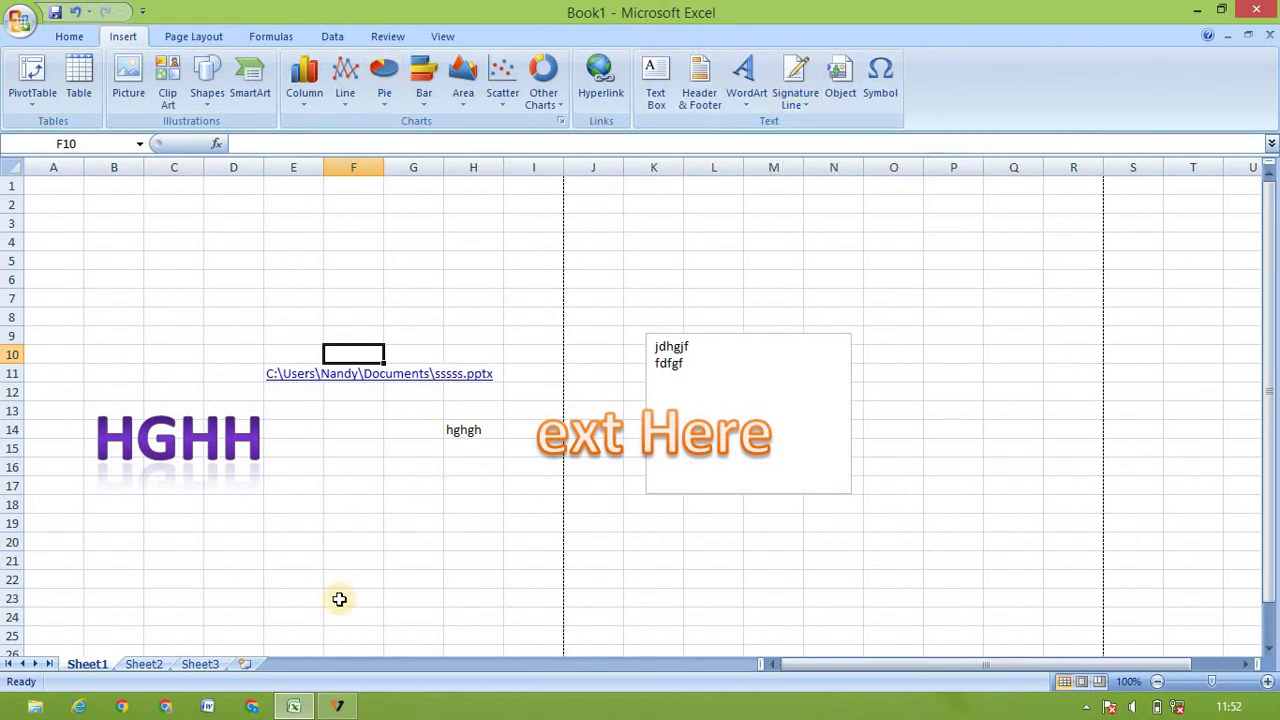
click(340, 598)
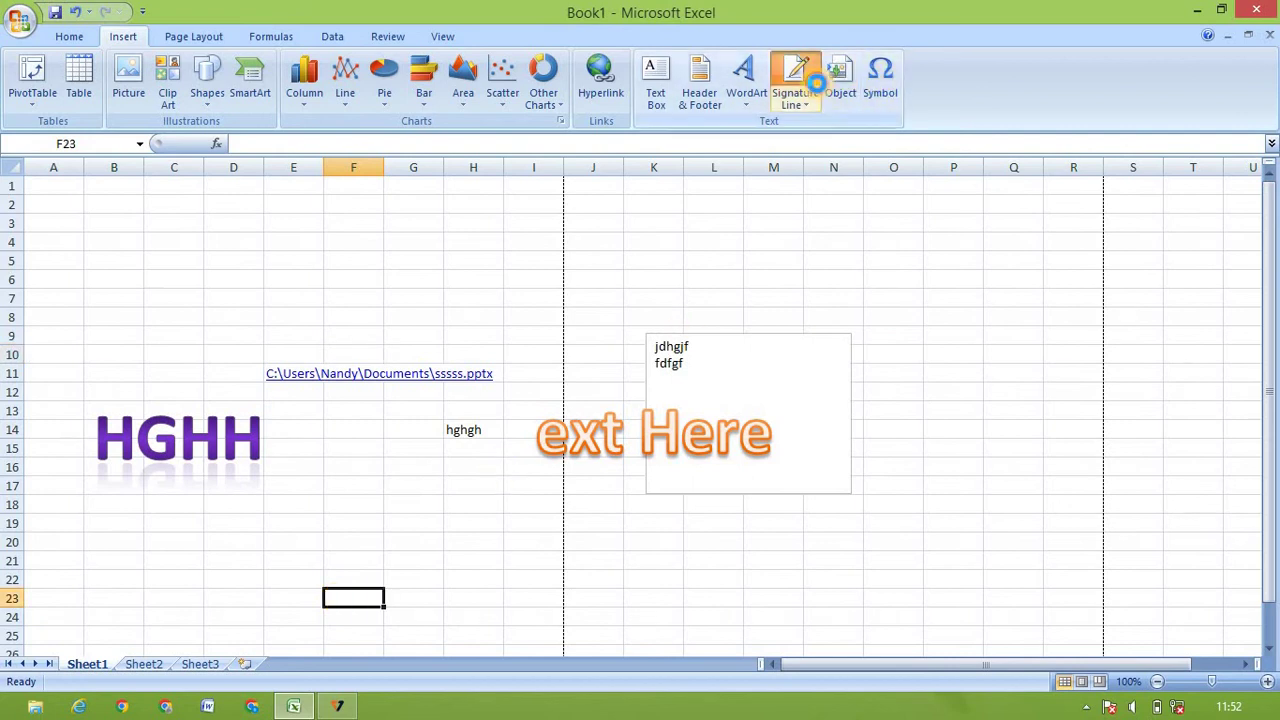
click(804, 78)
click(713, 418)
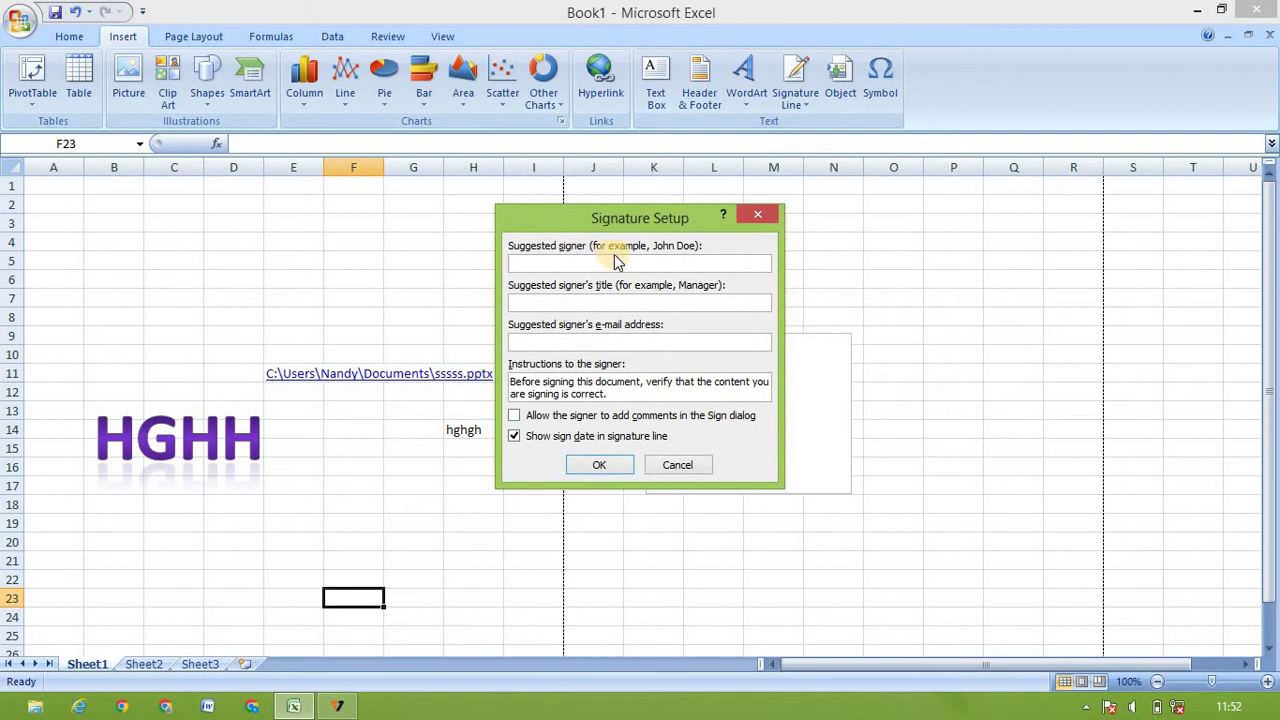
text(aaaaaaa)
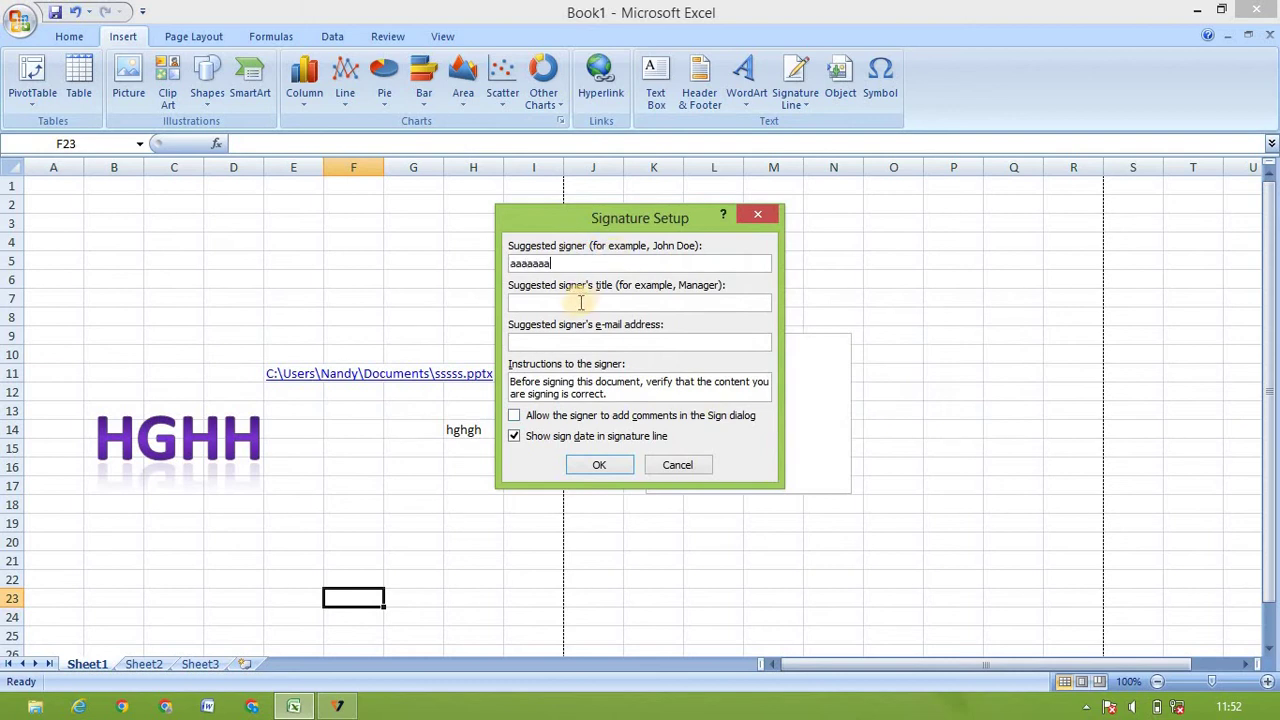
click(578, 303)
text(hr)
click(590, 340)
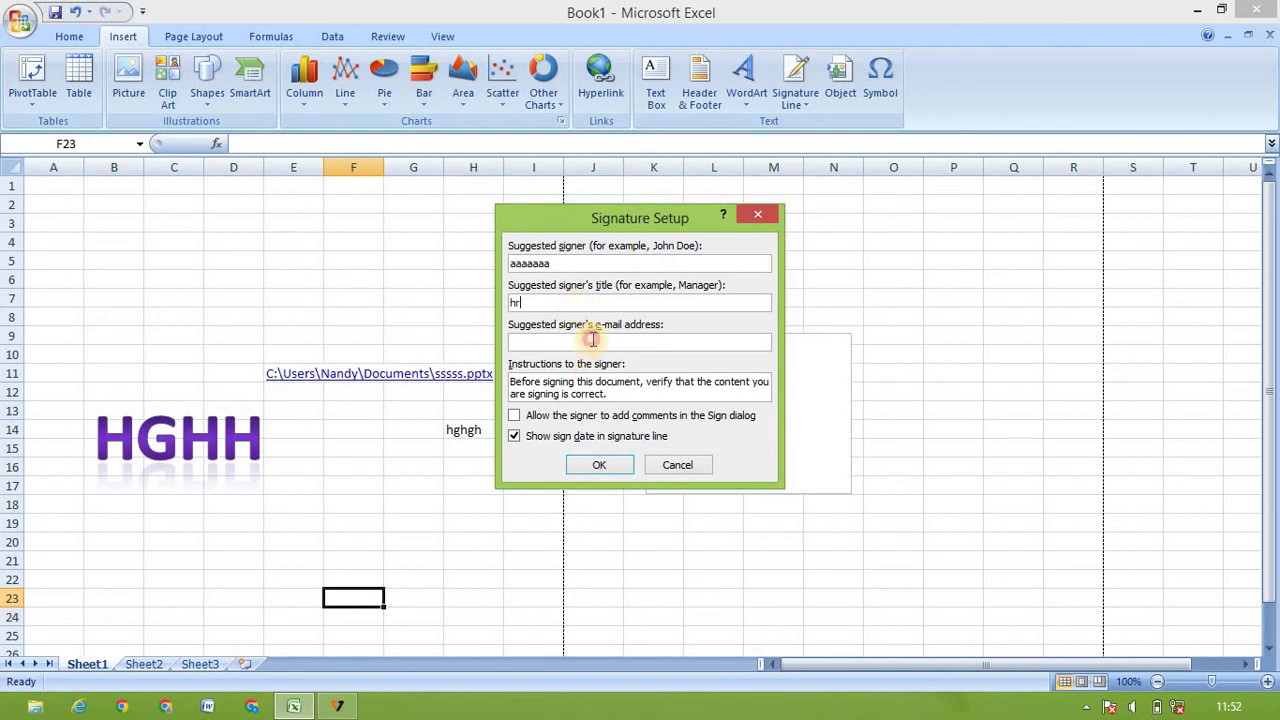
click(609, 464)
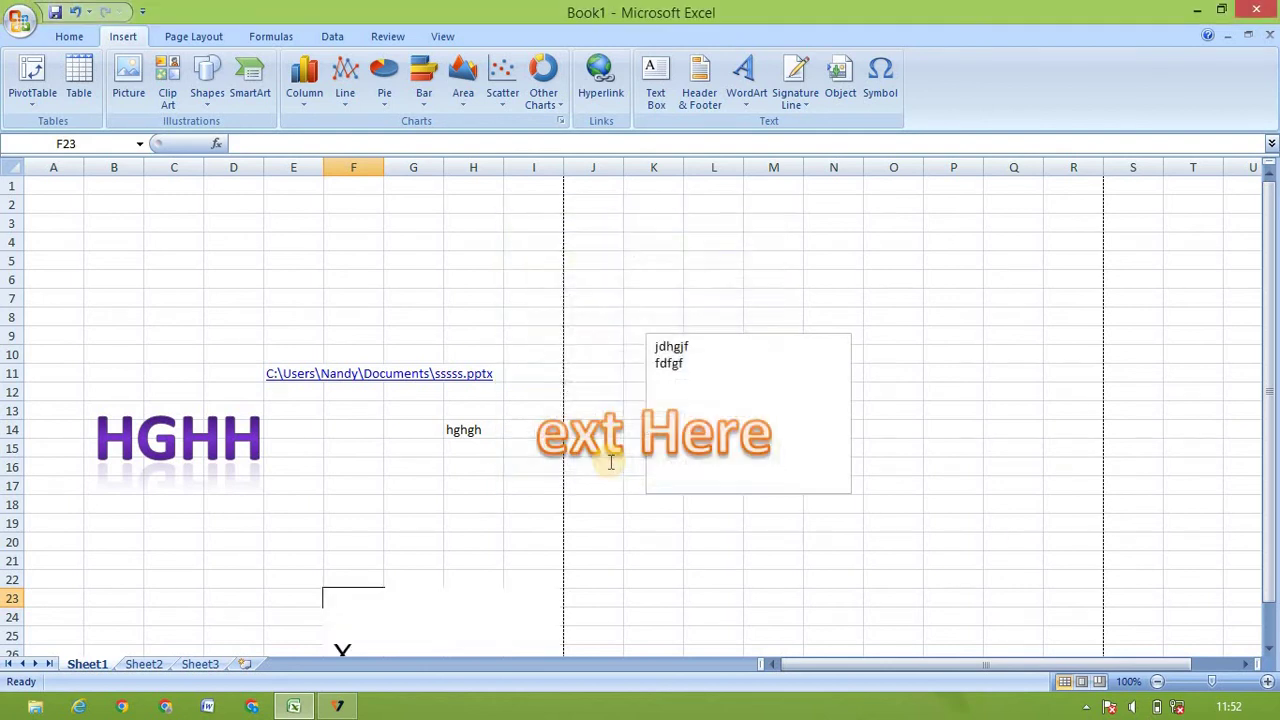
Start signing the signature line and save the workbook as Book1 in the Documents library in Excel Workbook format
click(1268, 651)
scroll(1268, 651, down, 3)
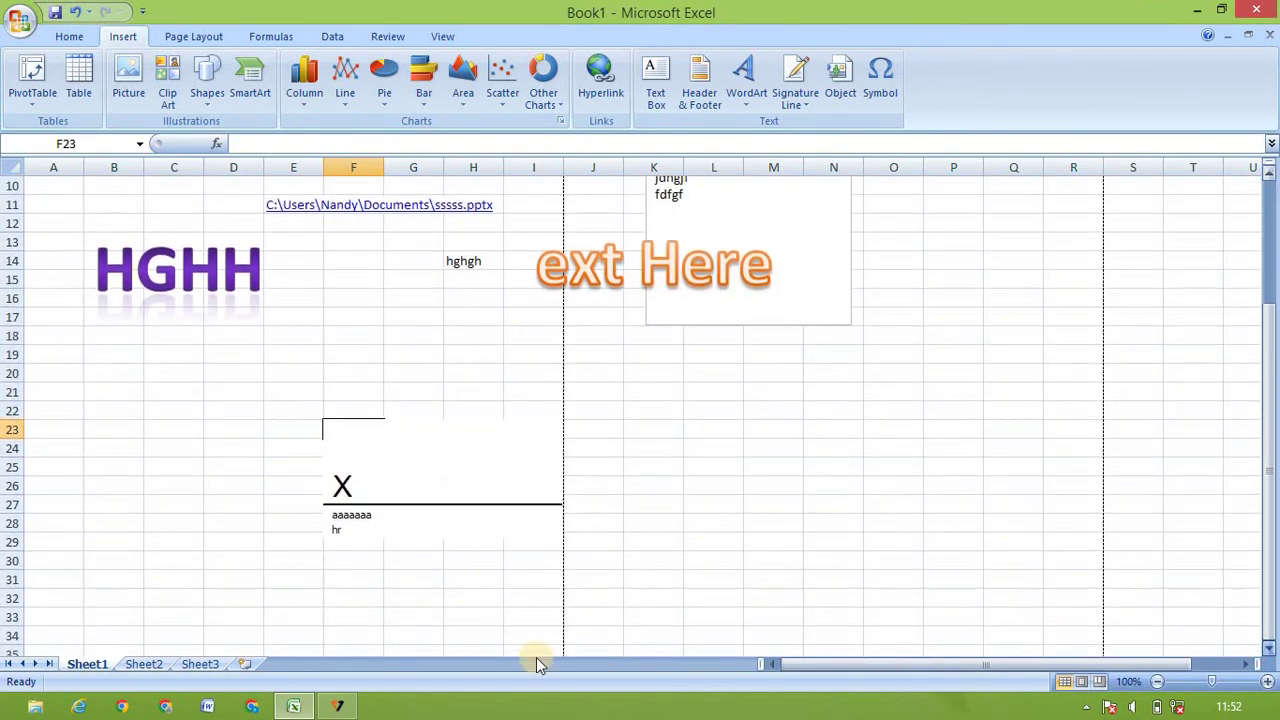
click(469, 483)
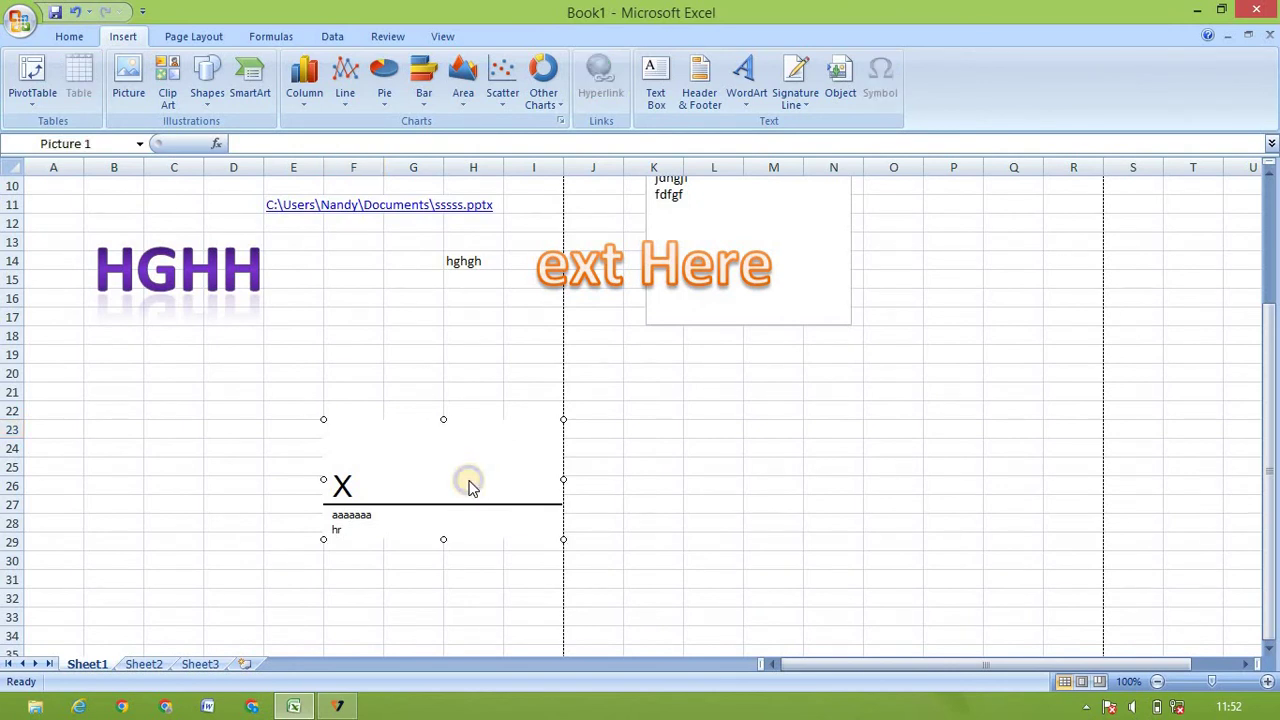
right_click(469, 483)
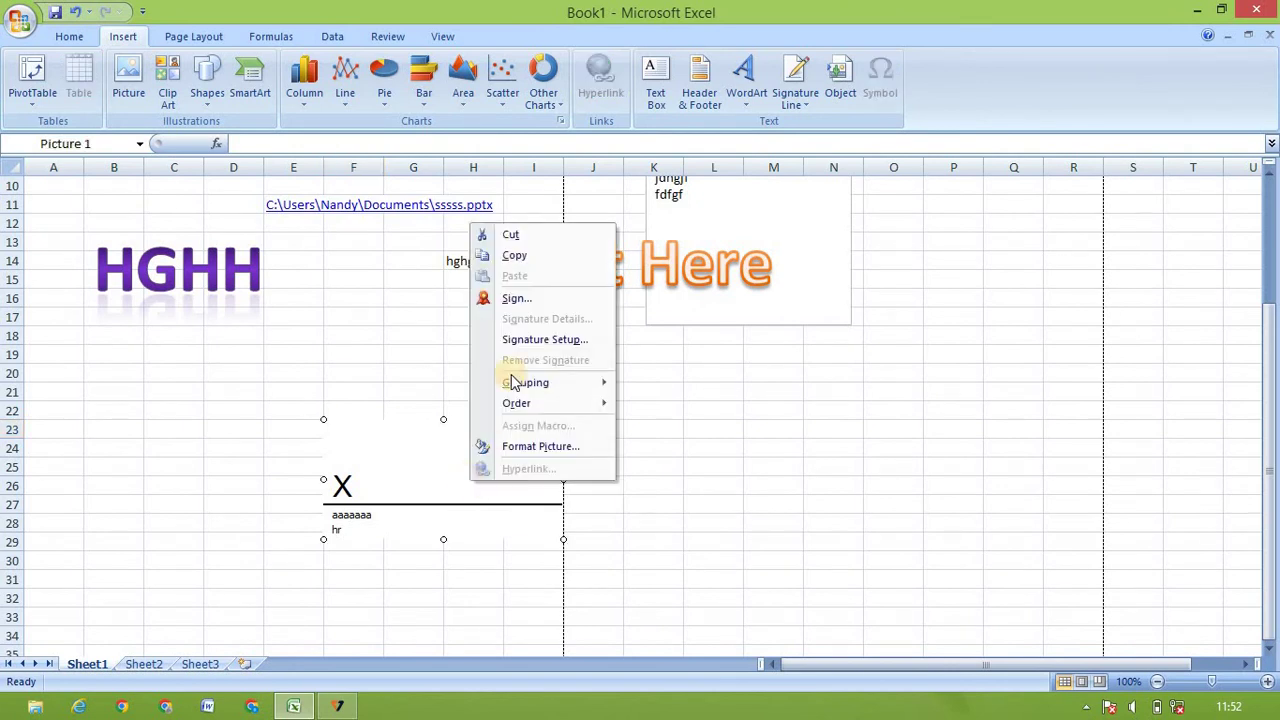
click(526, 300)
click(688, 420)
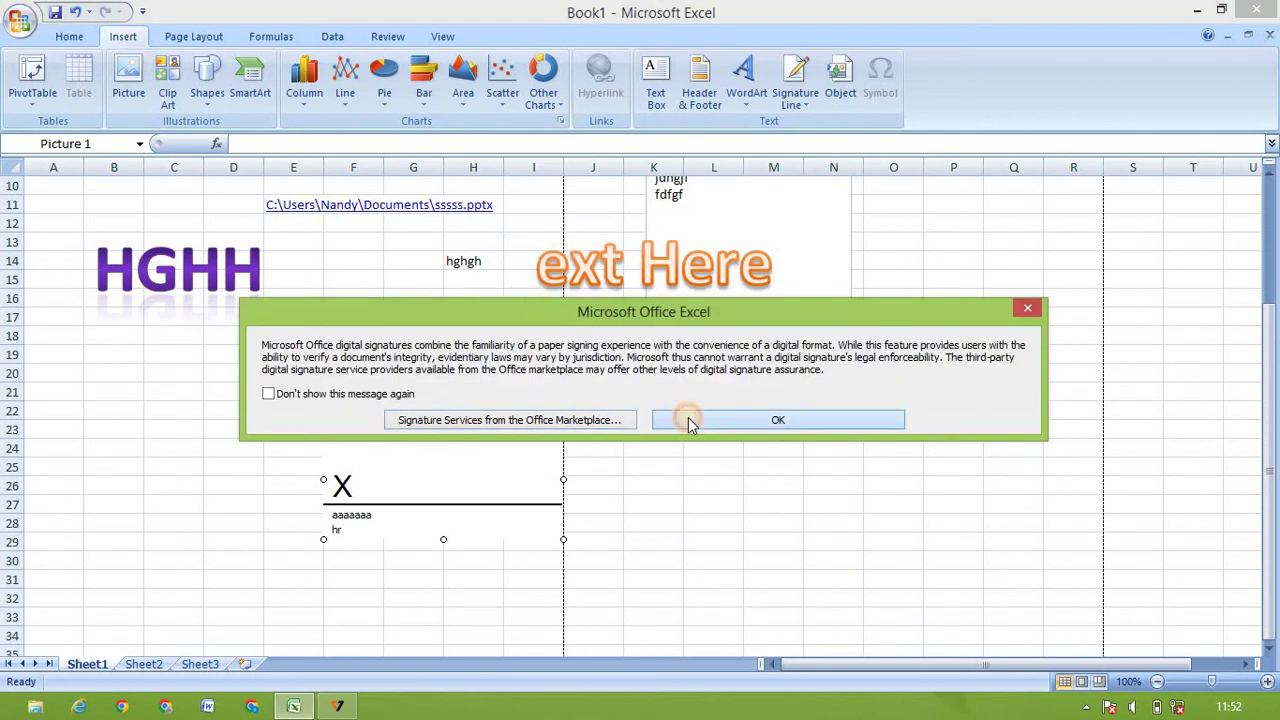
click(606, 402)
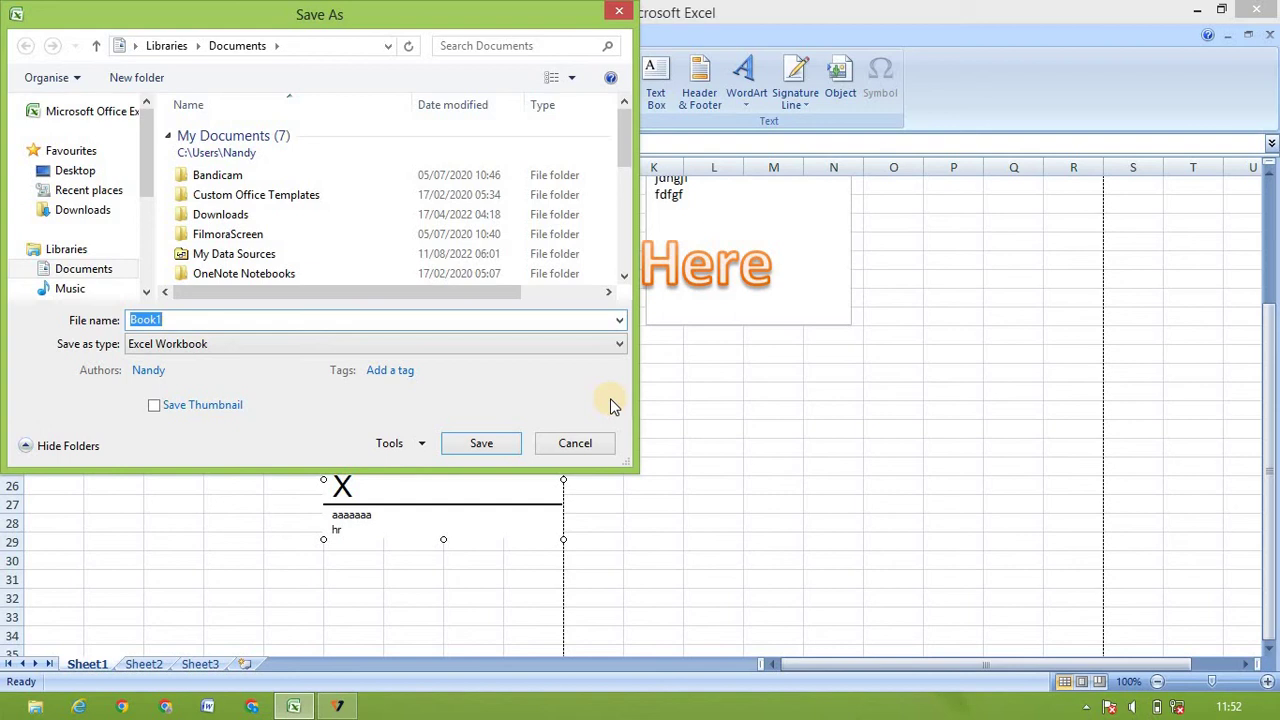
click(489, 446)
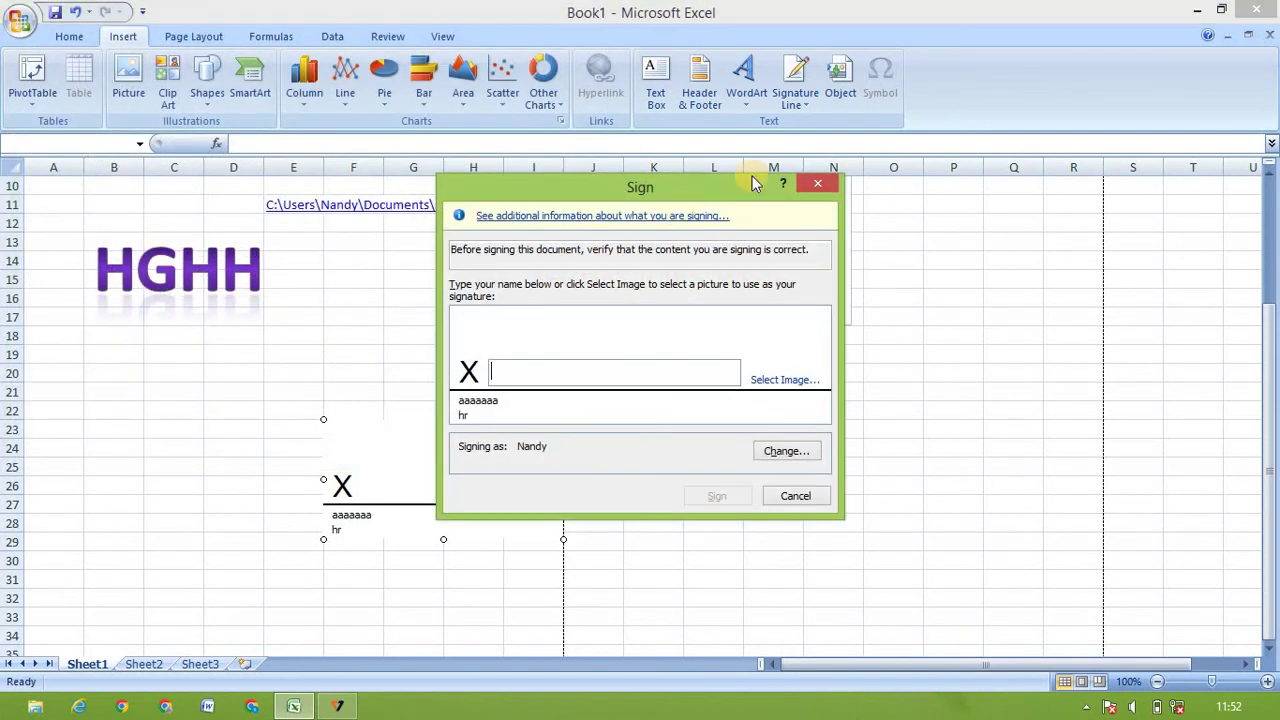
Look at the pictures offered for a signature image and close the signing dialog without signing
click(792, 382)
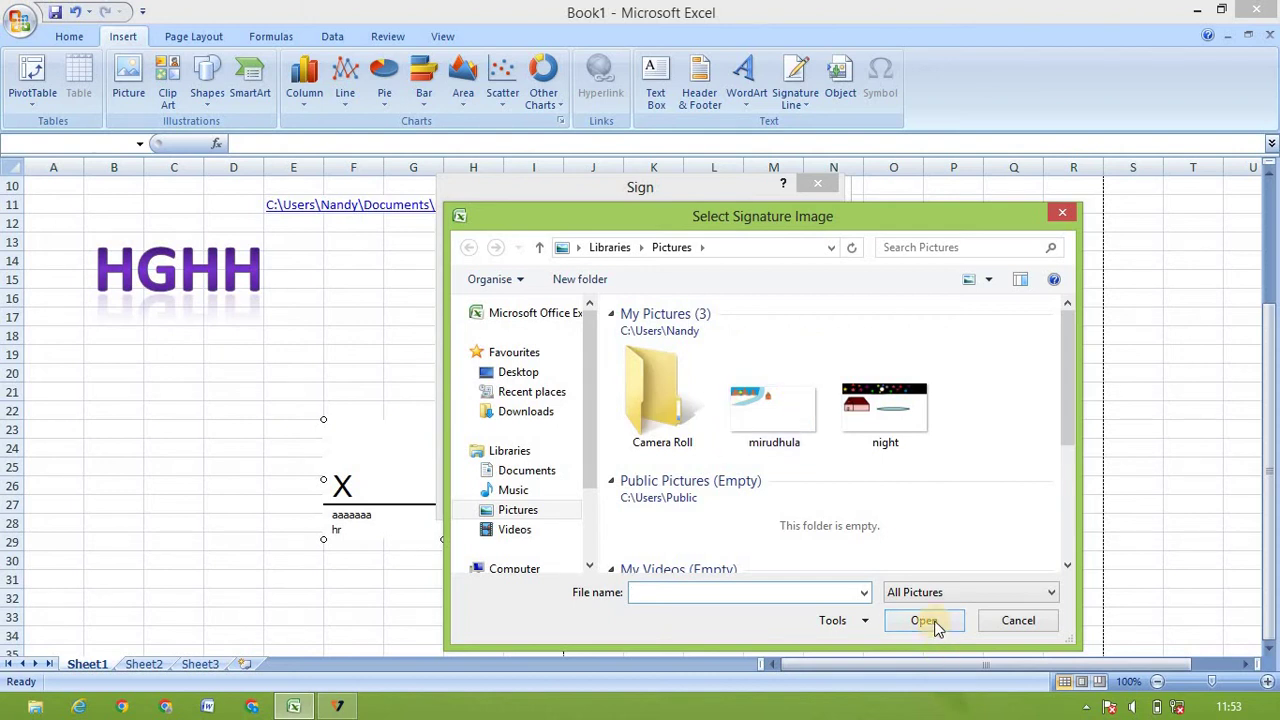
click(1016, 621)
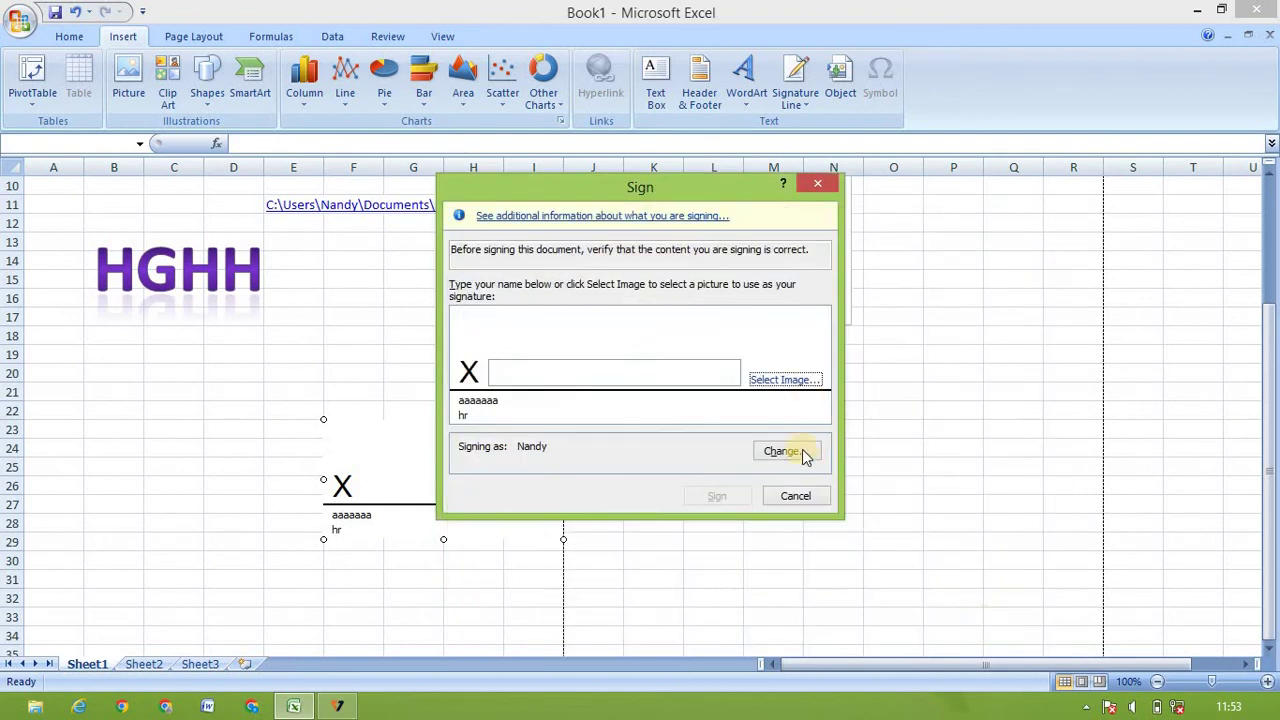
click(794, 496)
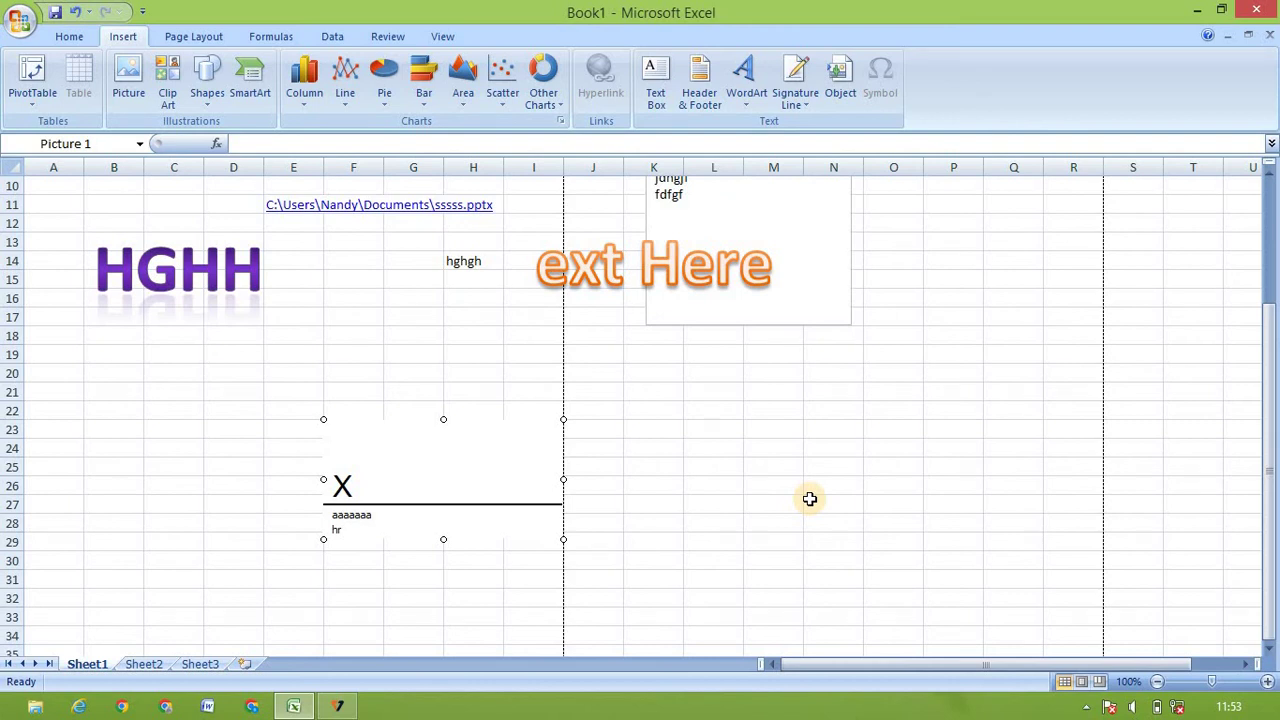
Insert a new Bitmap Image object at cell N27 after checking the list of available object types
click(809, 498)
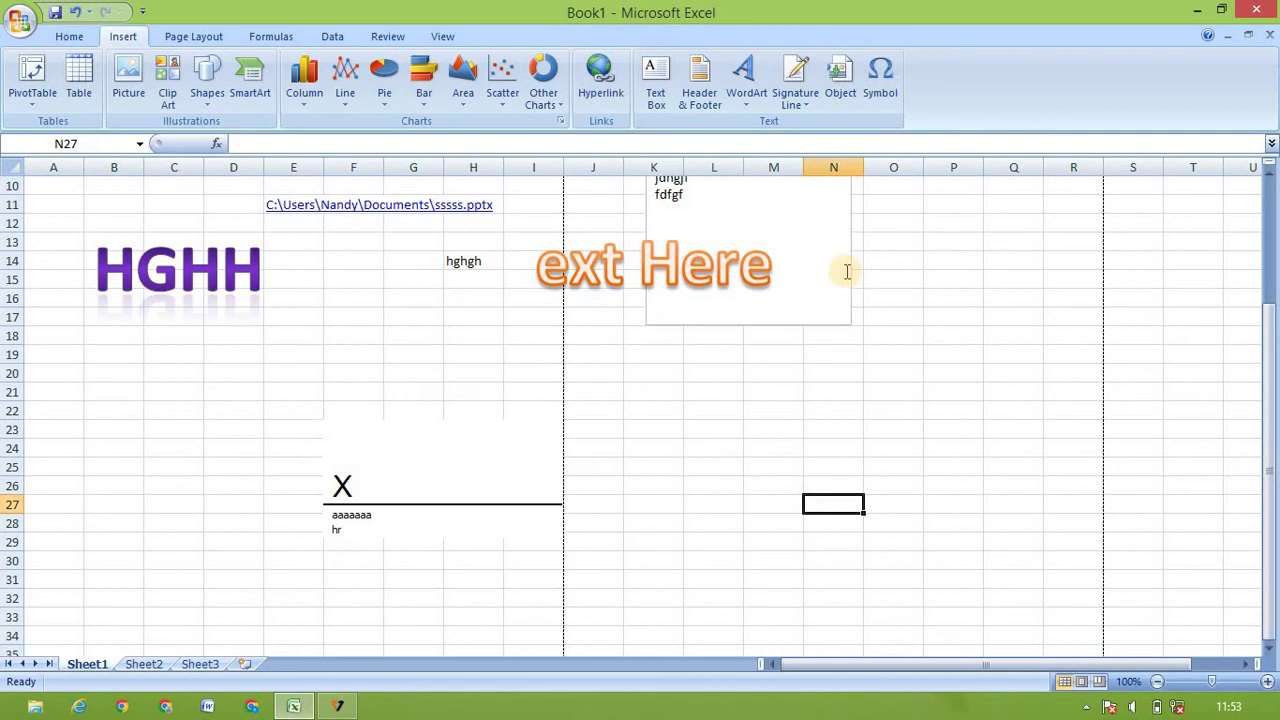
click(838, 106)
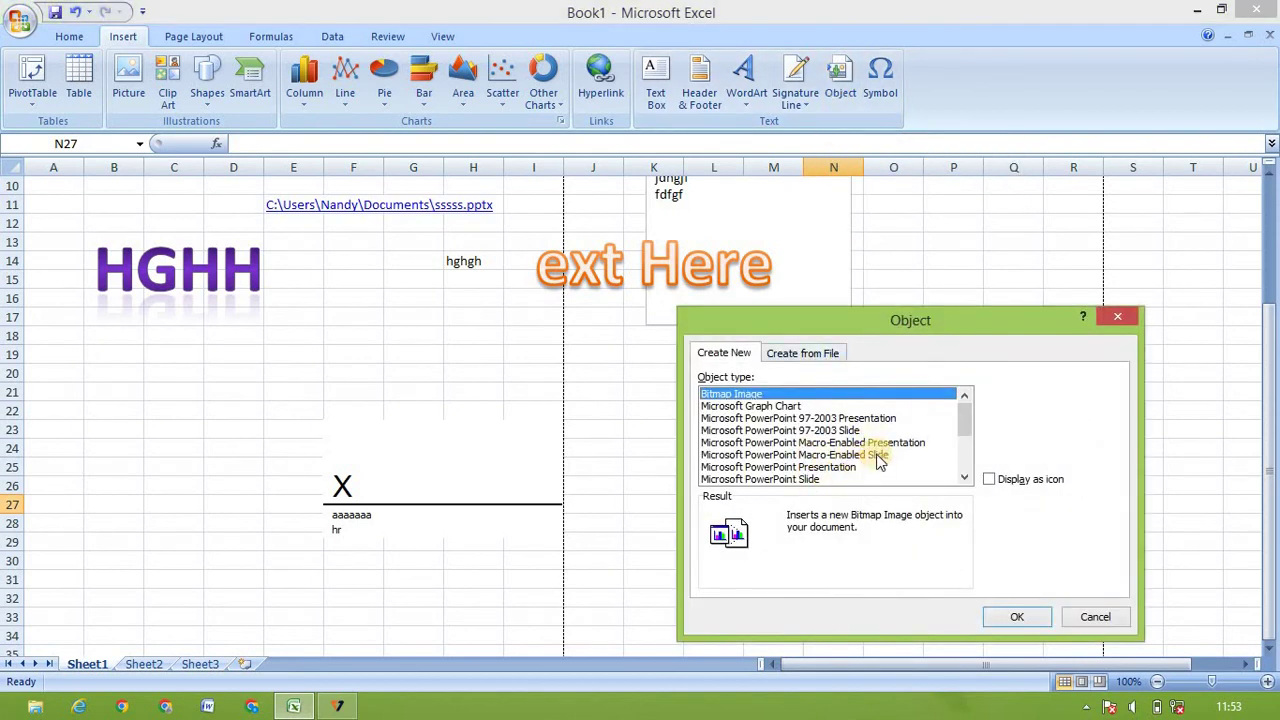
click(966, 470)
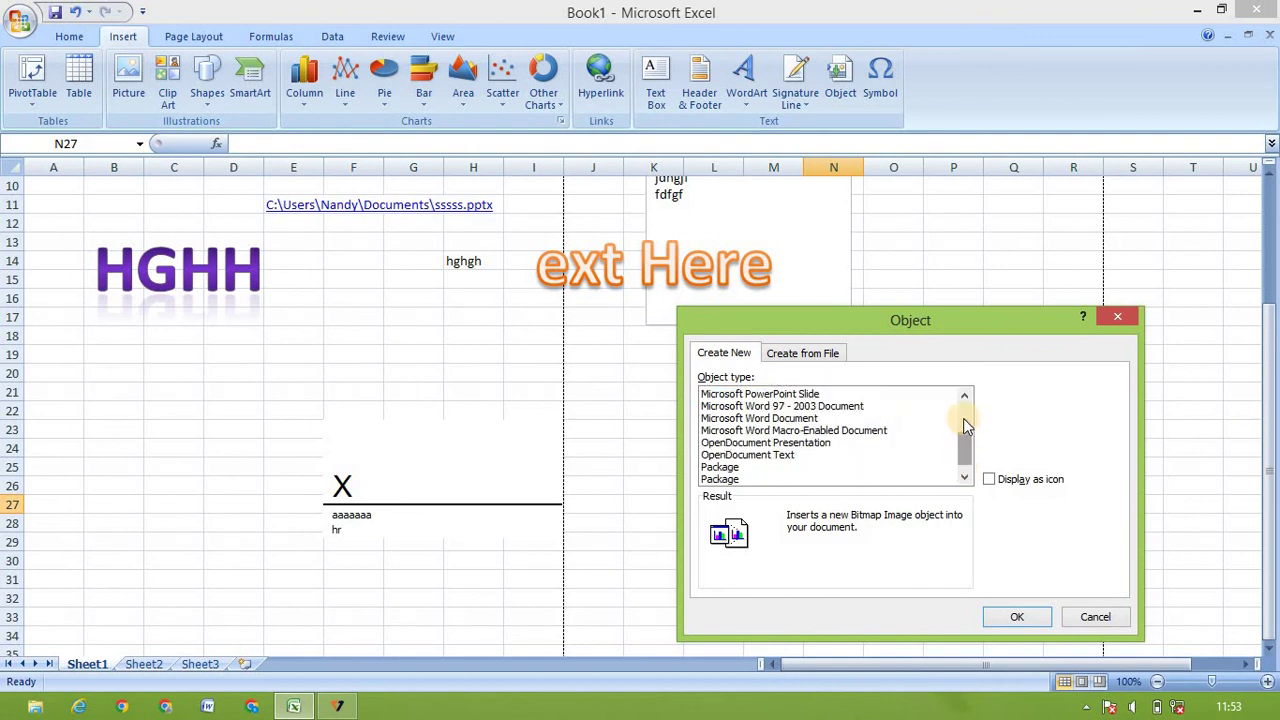
click(963, 418)
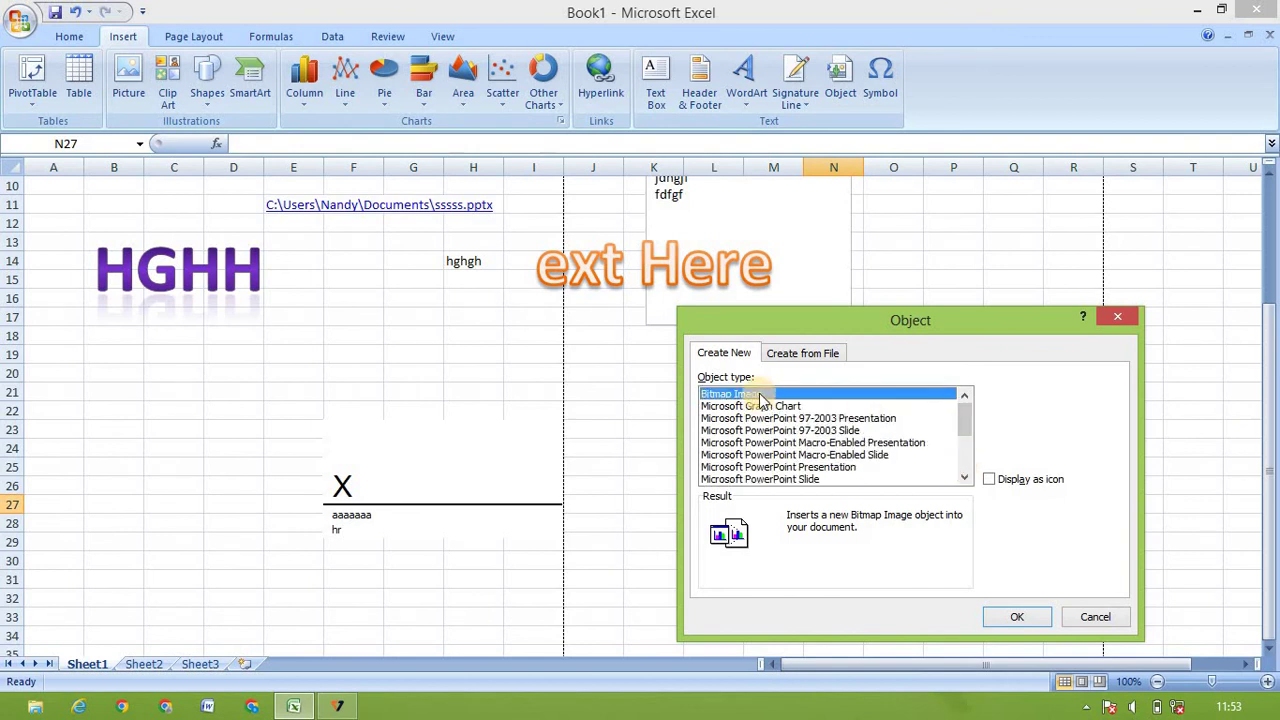
click(1005, 610)
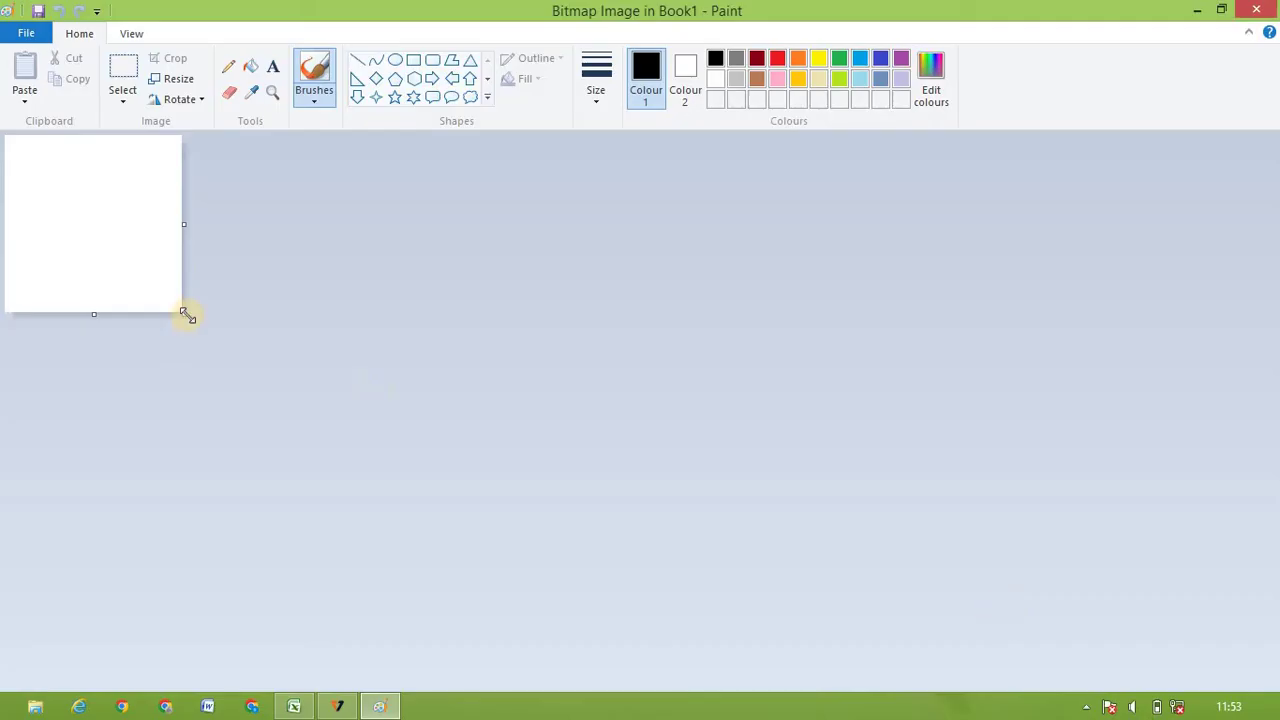
Enlarge the bitmap canvas beyond the visible window area and fill it with orange
mouse_move(186, 315)
mouse_down()
mouse_move(669, 486)
mouse_move(1049, 666)
mouse_move(1200, 706)
mouse_move(1272, 708)
mouse_up()
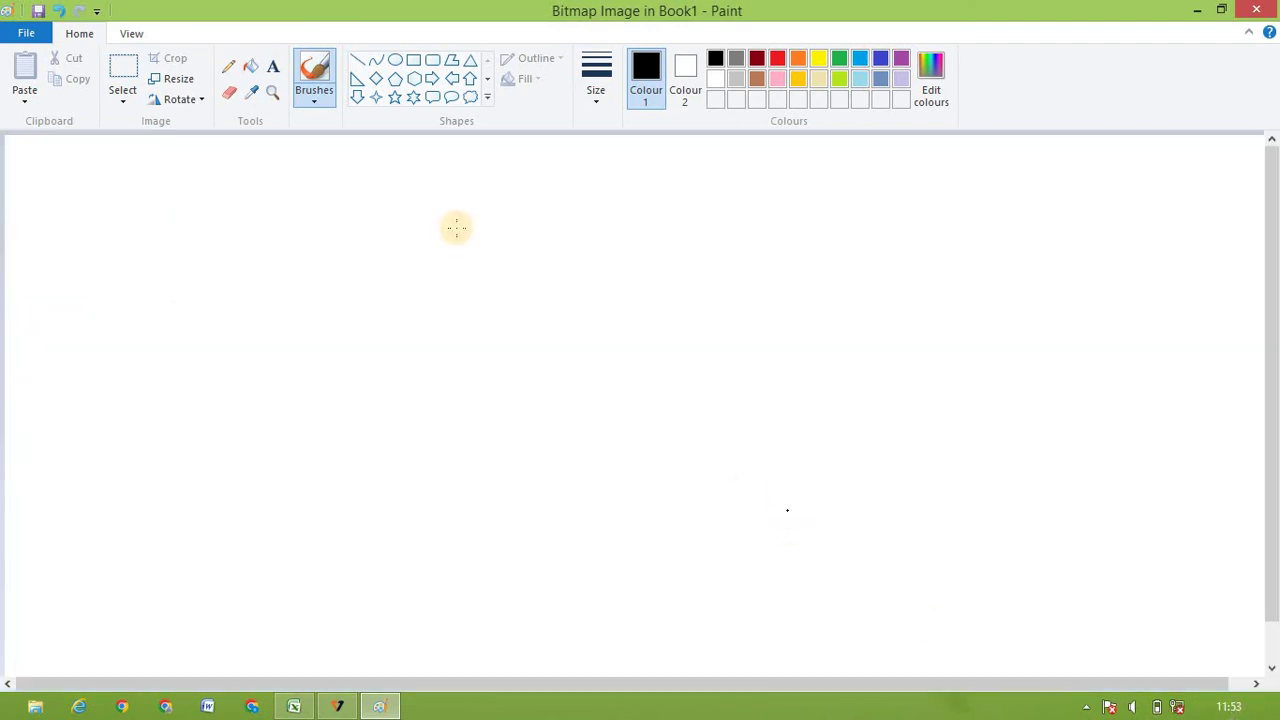
click(250, 66)
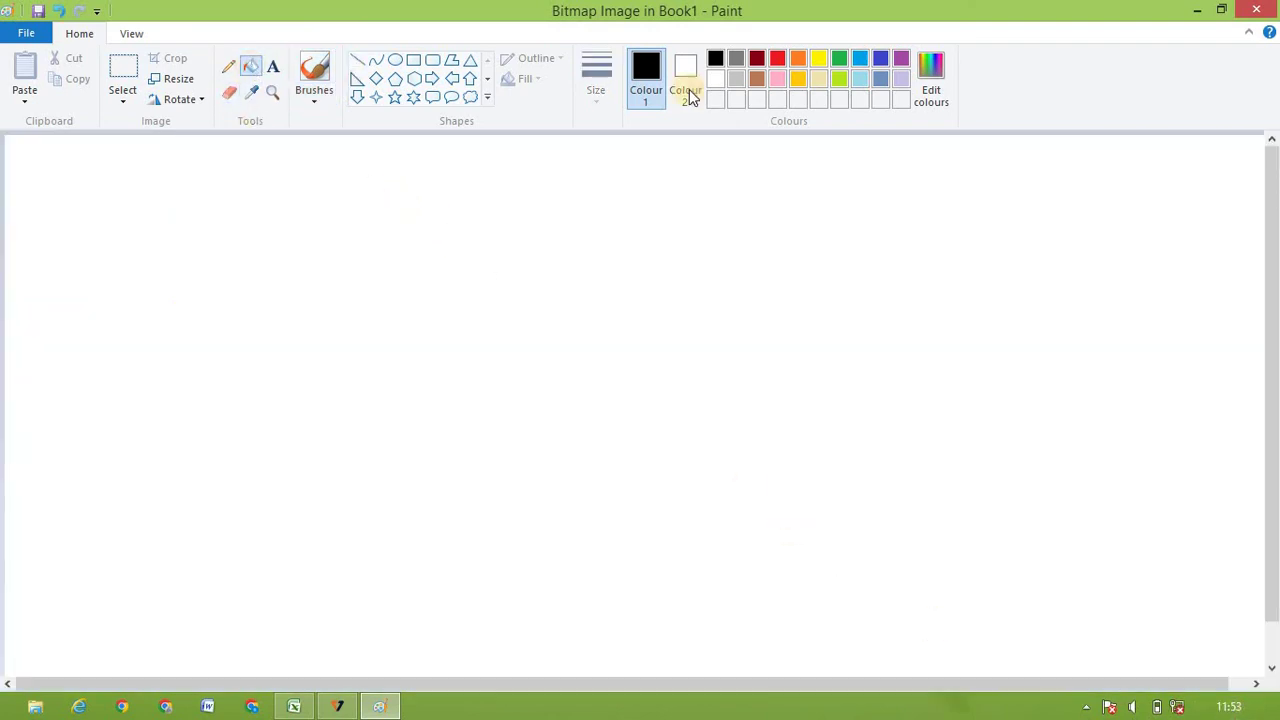
click(798, 59)
click(716, 330)
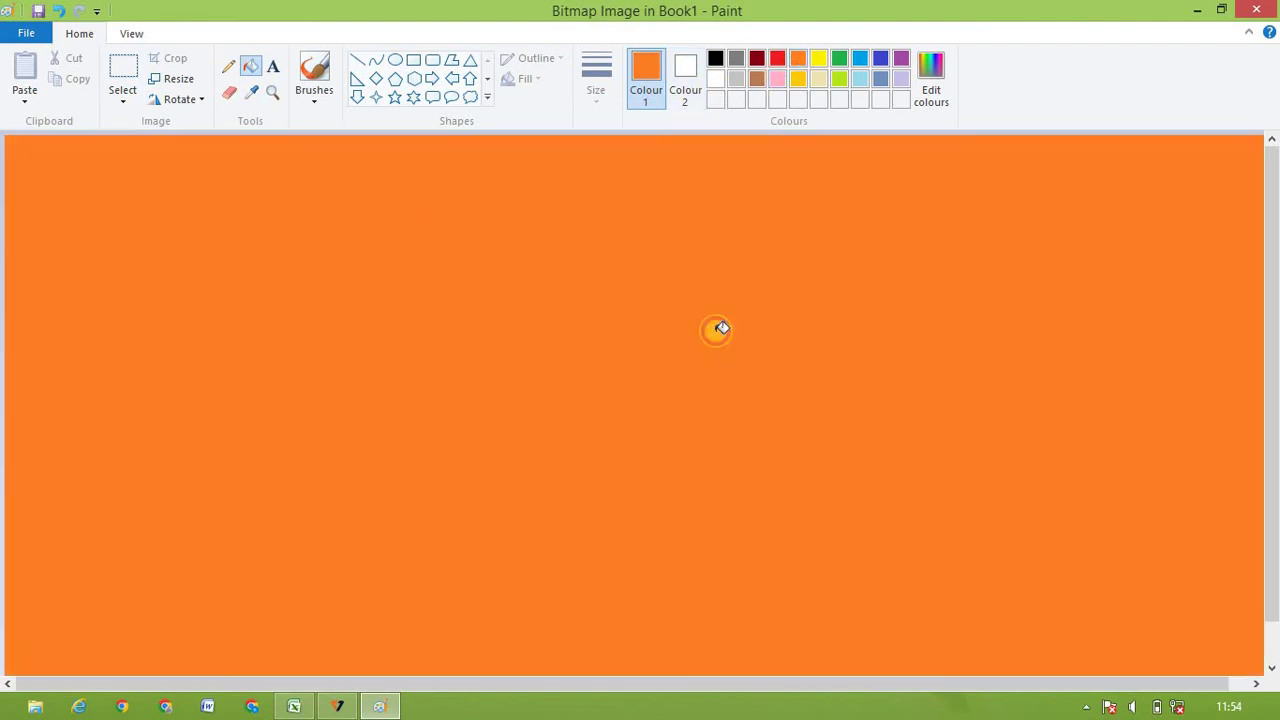
Draw an upright black oval slightly left of the centre of the orange canvas
click(778, 60)
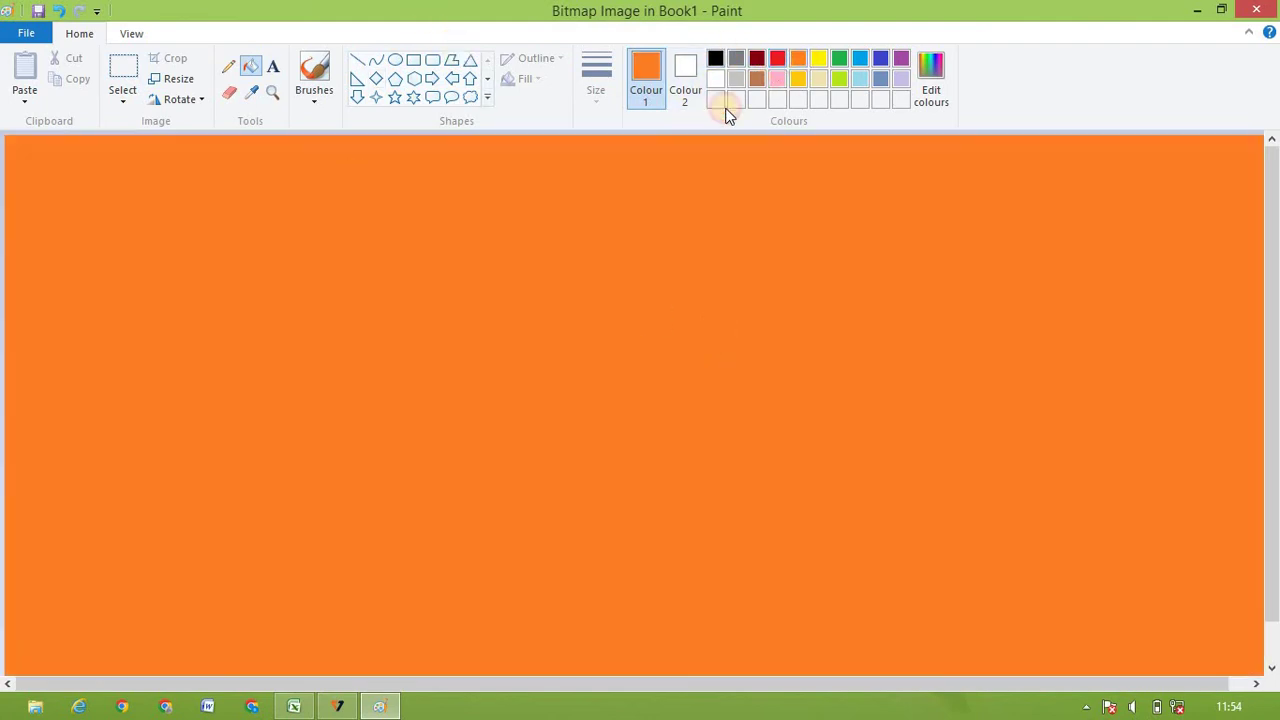
click(715, 58)
click(394, 62)
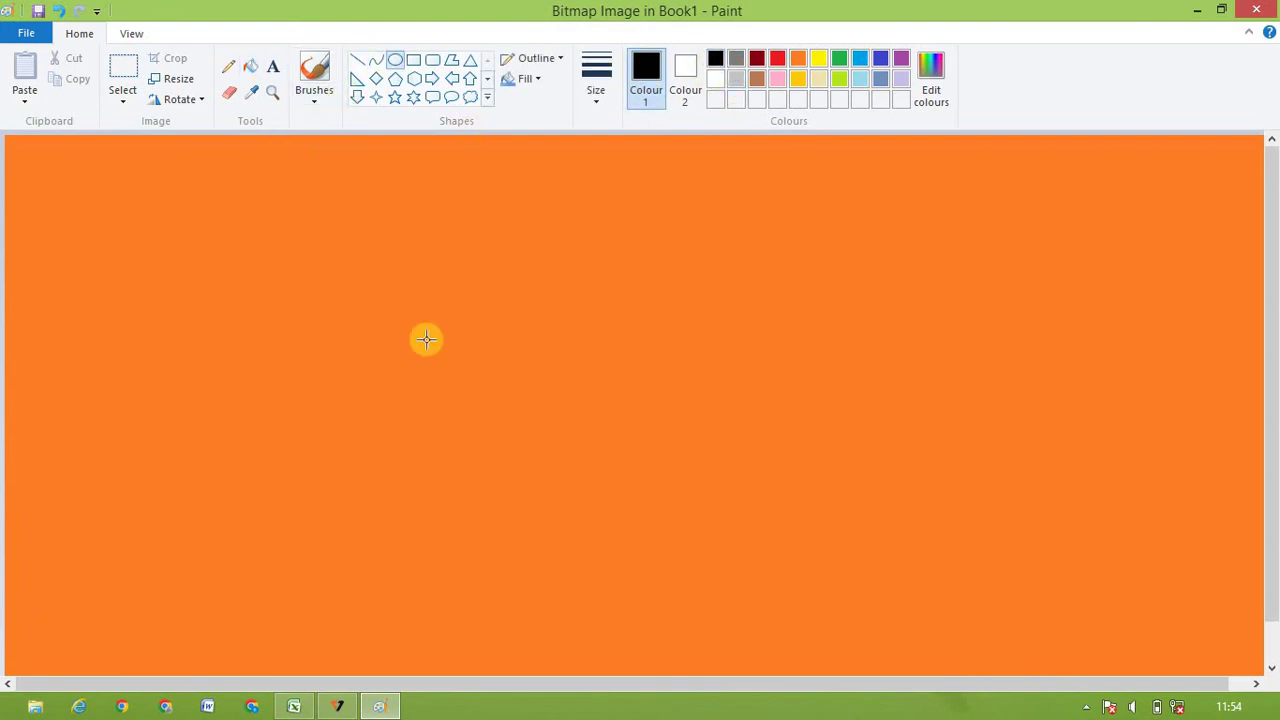
mouse_move(425, 339)
mouse_down()
mouse_move(491, 386)
mouse_move(598, 568)
mouse_up()
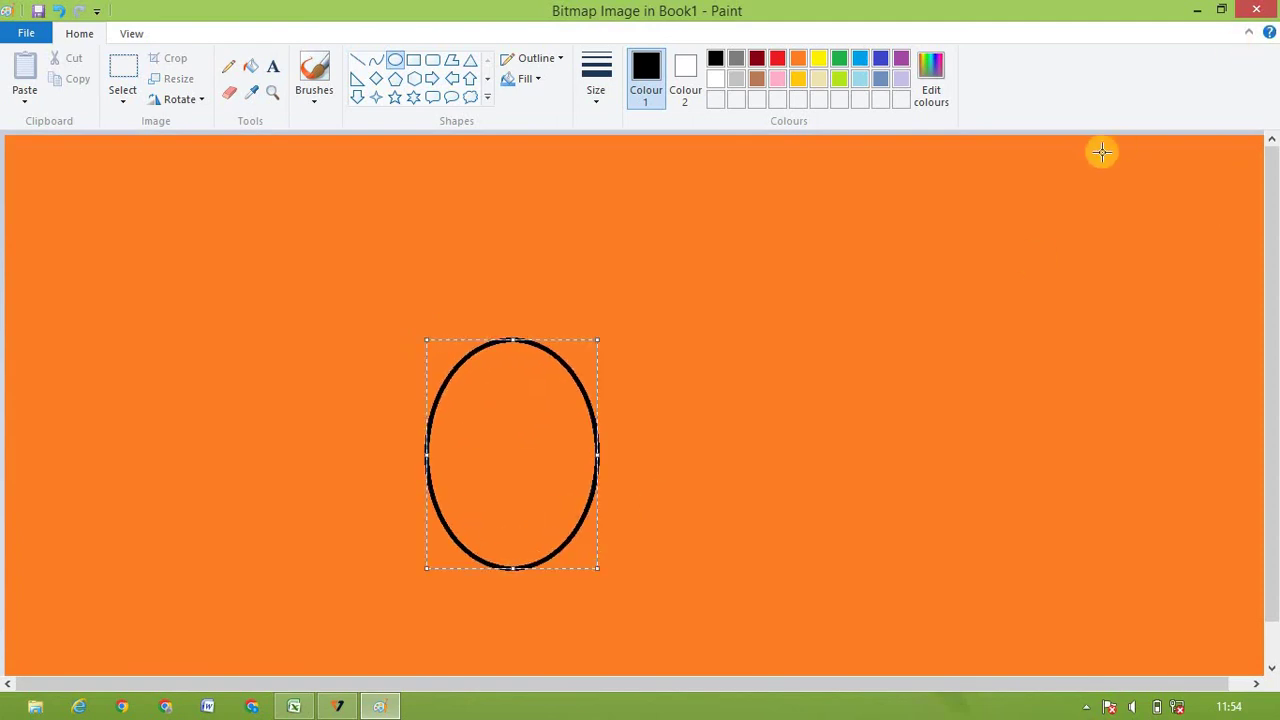
Switch back to Excel and shrink the embedded bitmap from its lower-left corner to span columns W to AI and rows 27 to 43
click(1199, 18)
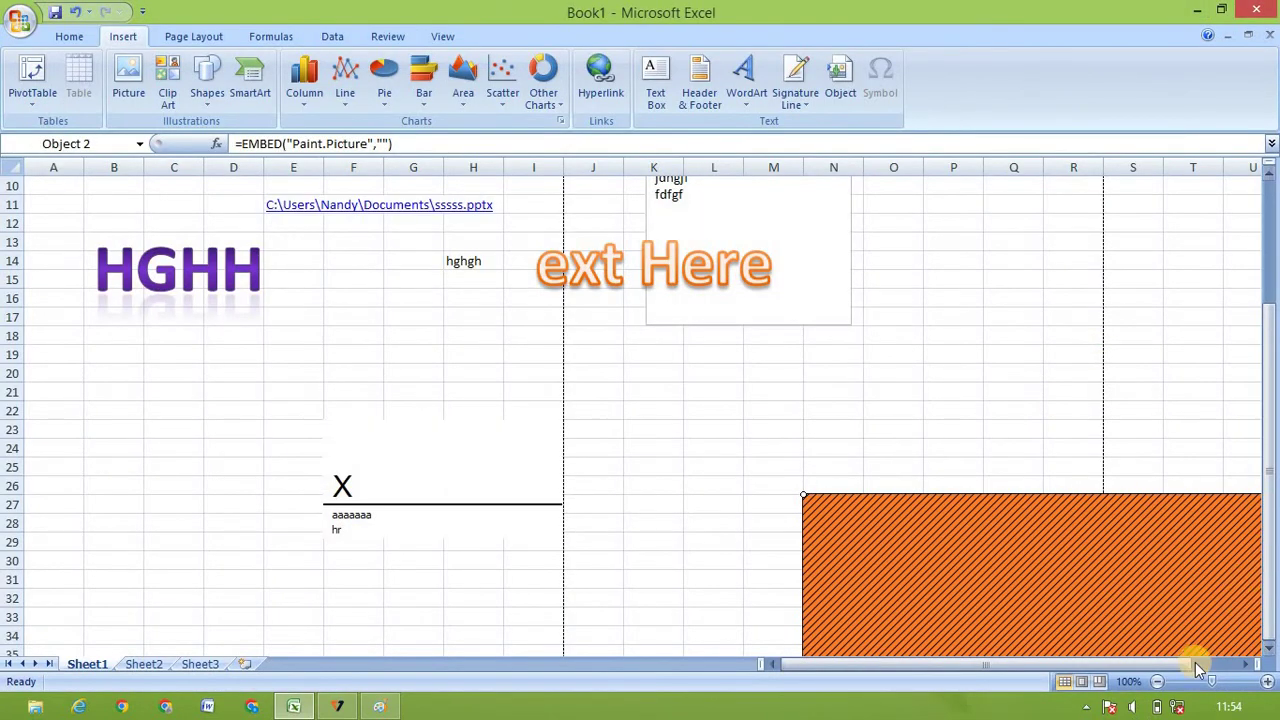
click(1245, 664)
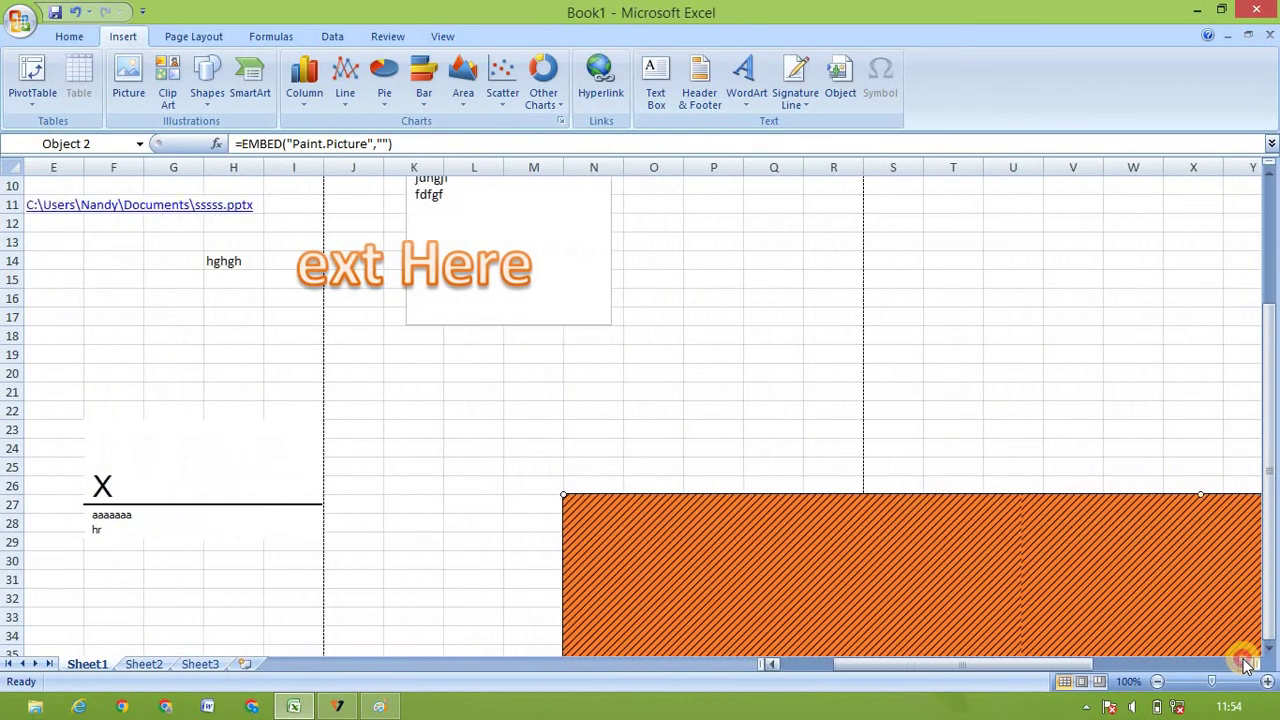
click(1245, 664)
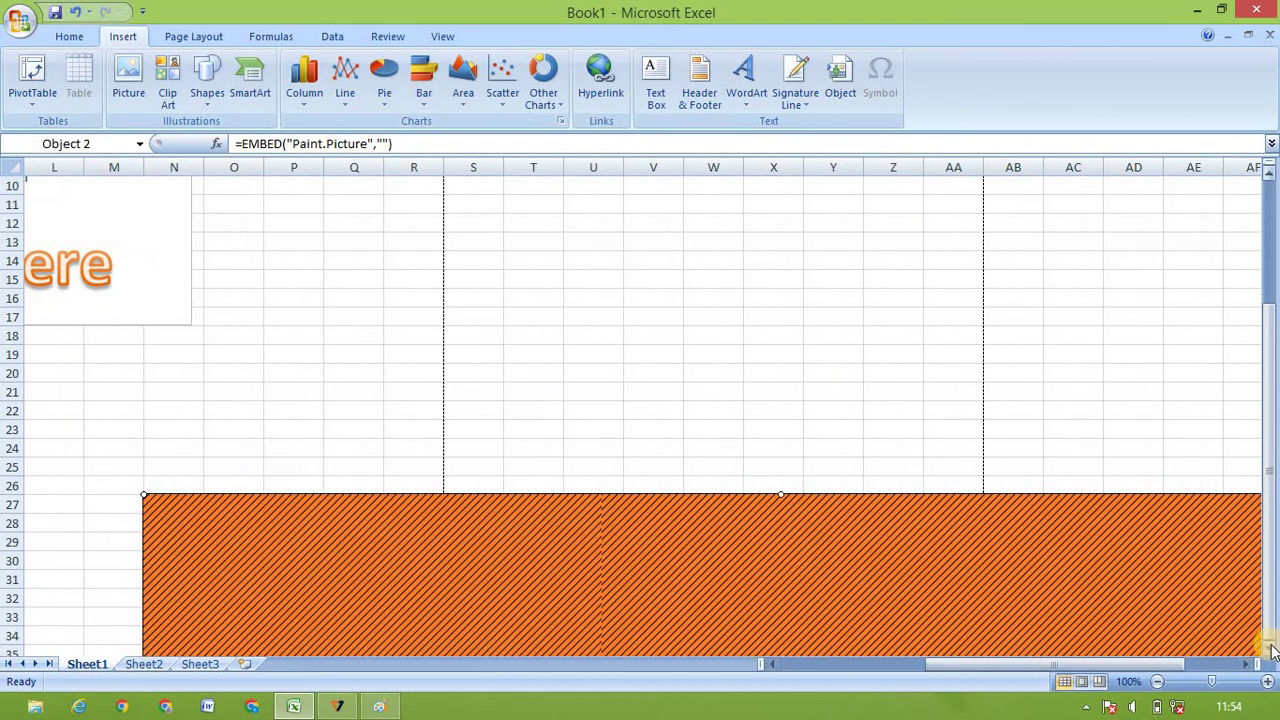
click(1272, 651)
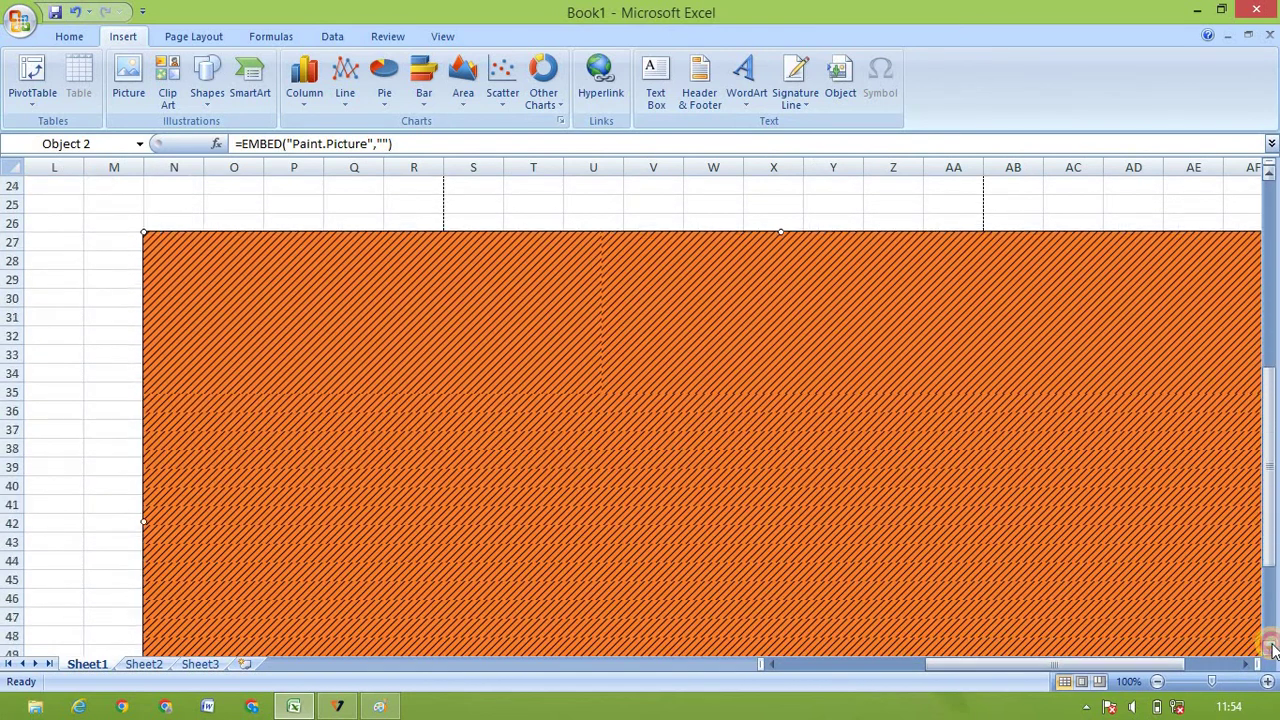
click(1272, 651)
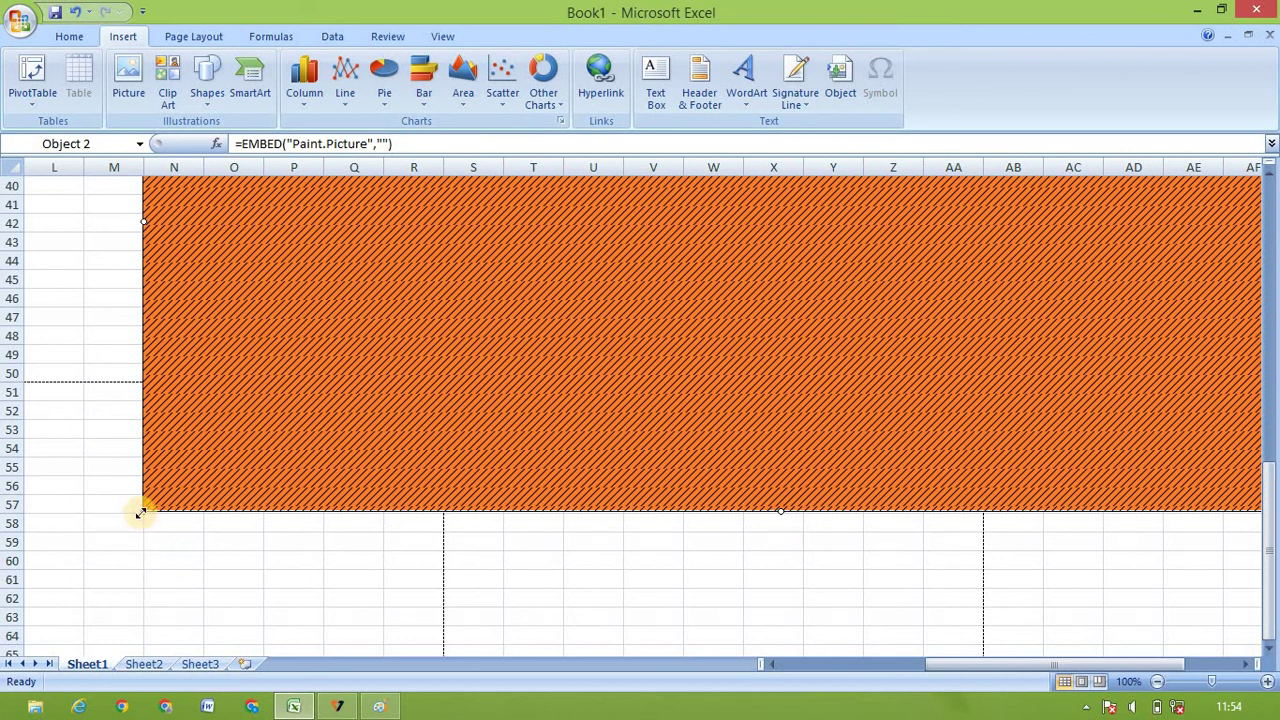
drag(137, 506, 870, 252)
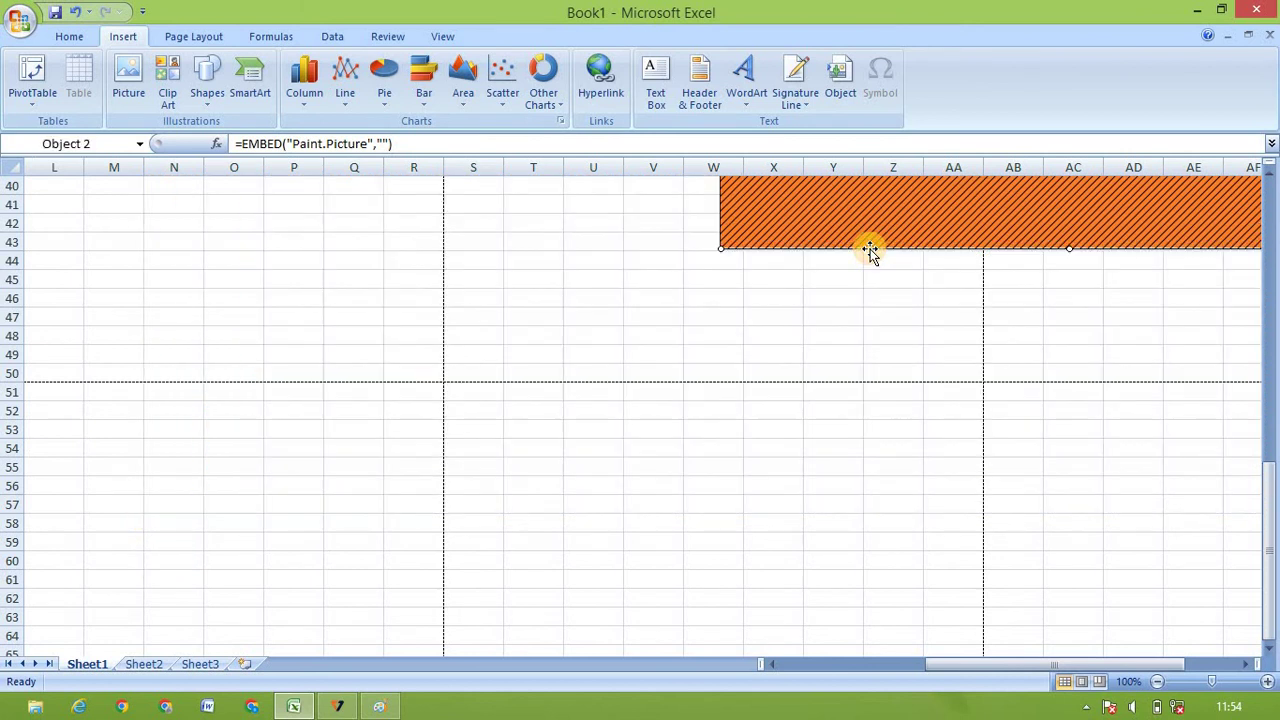
drag(1058, 664, 1080, 664)
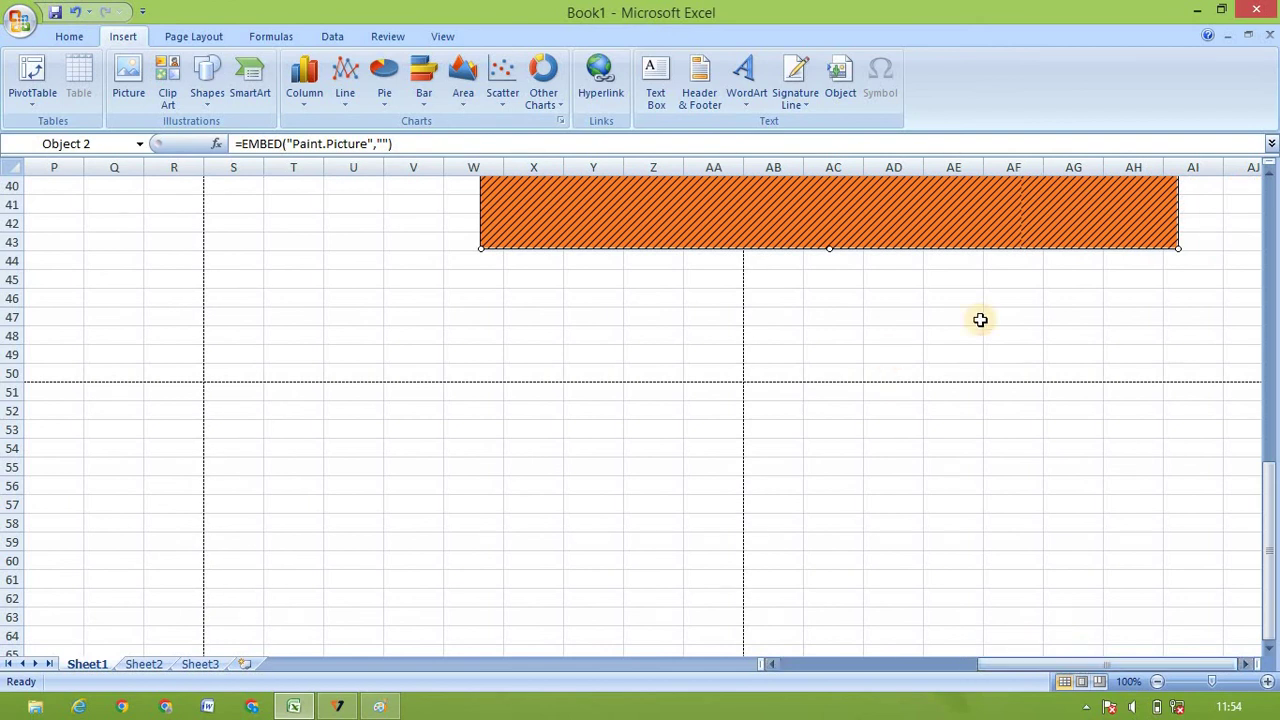
click(1274, 279)
drag(1274, 352, 1270, 392)
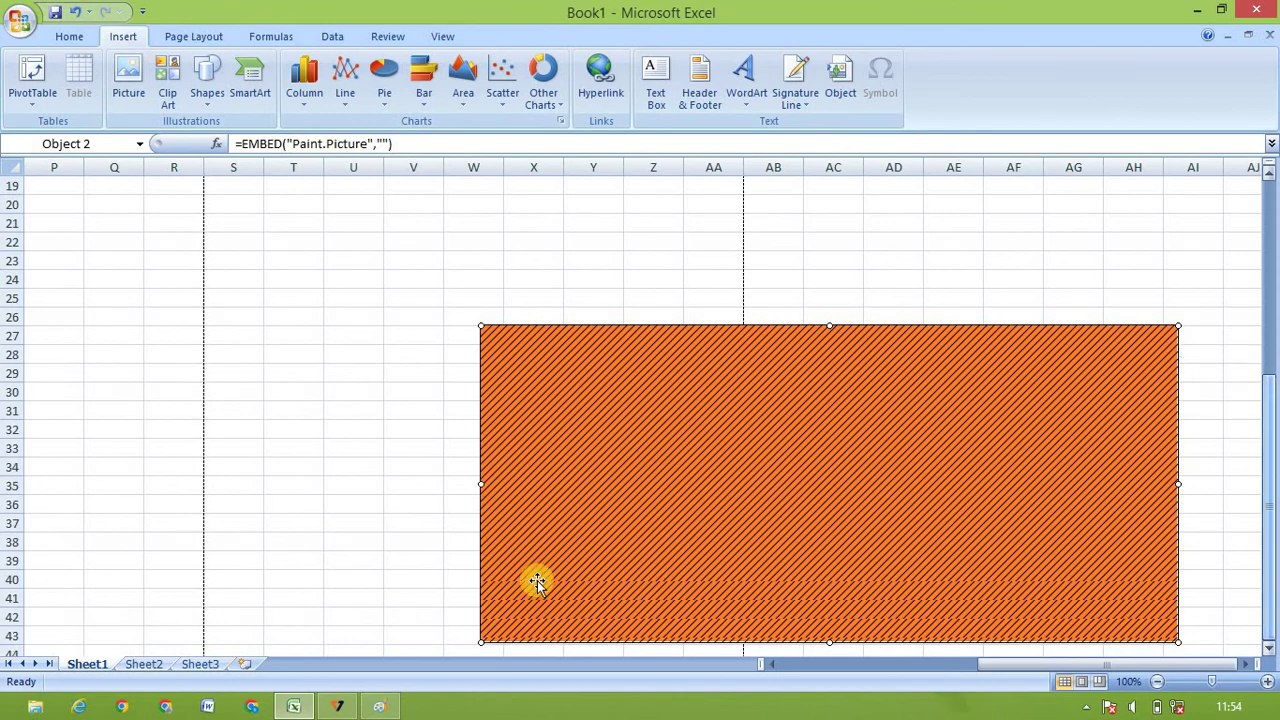
Switch to Paint, deselect the oval to place it on the canvas, and return to Excel to view the embedded bitmap
click(378, 707)
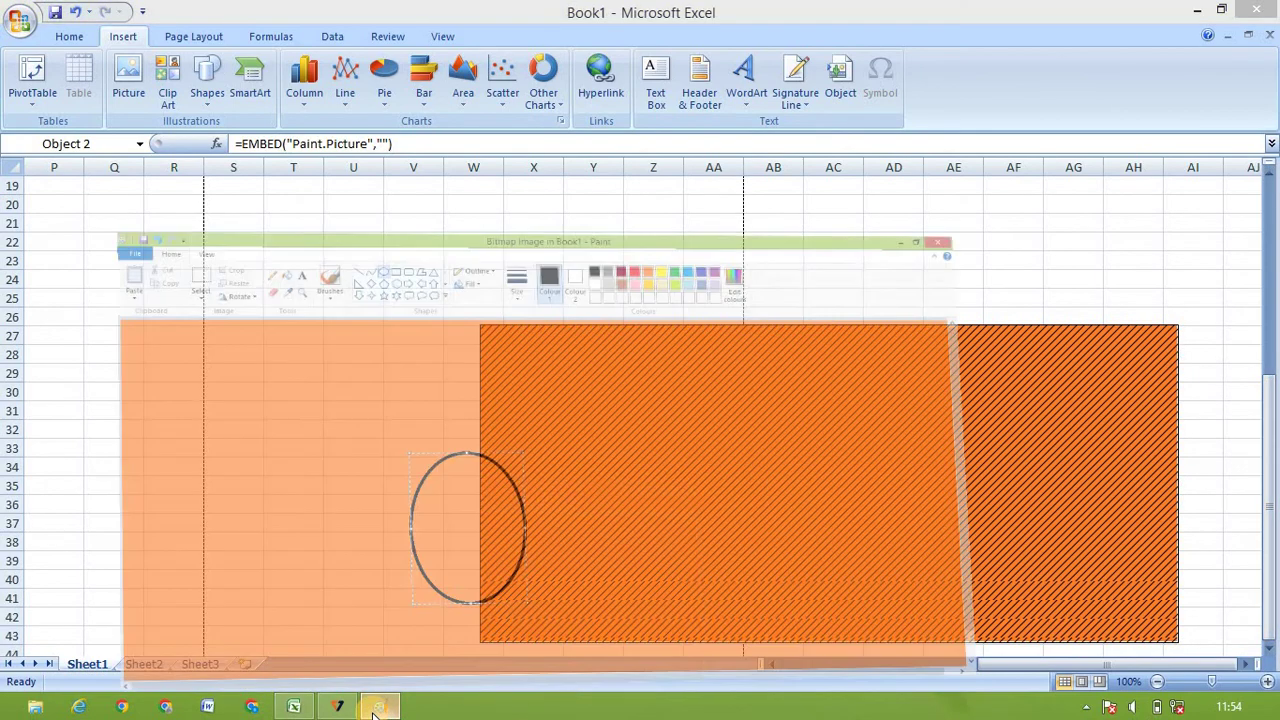
click(713, 348)
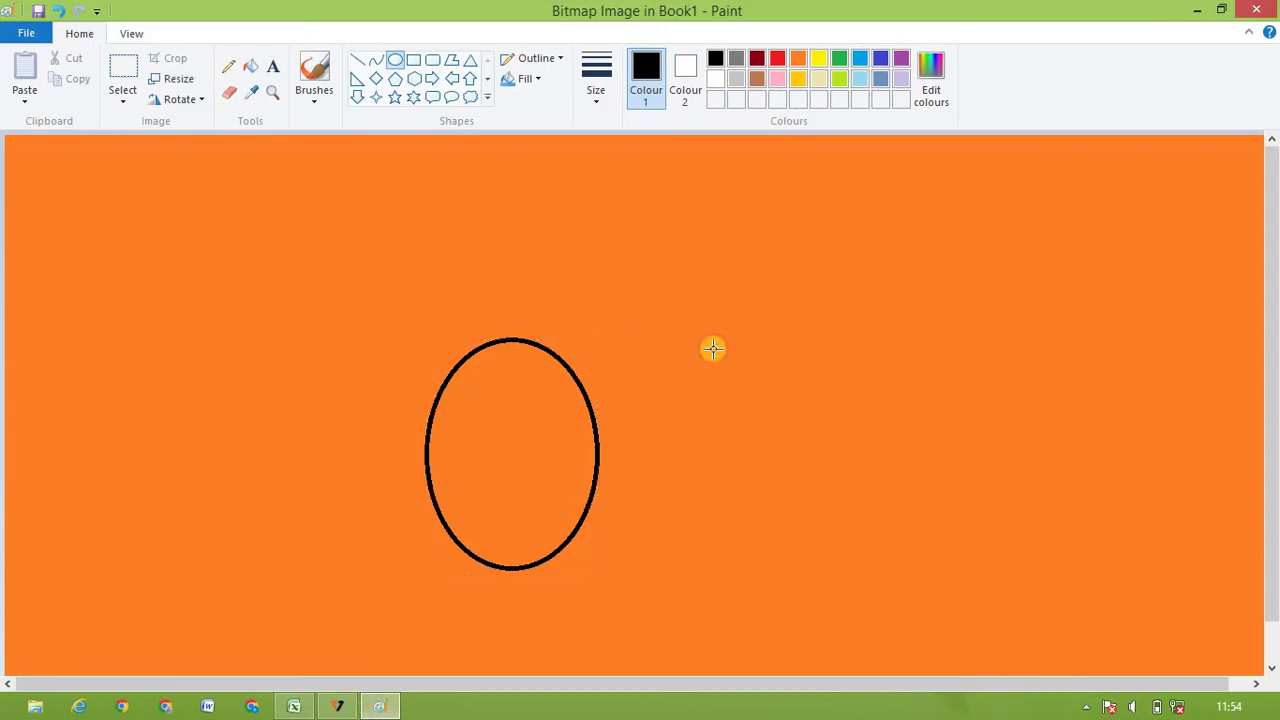
click(296, 707)
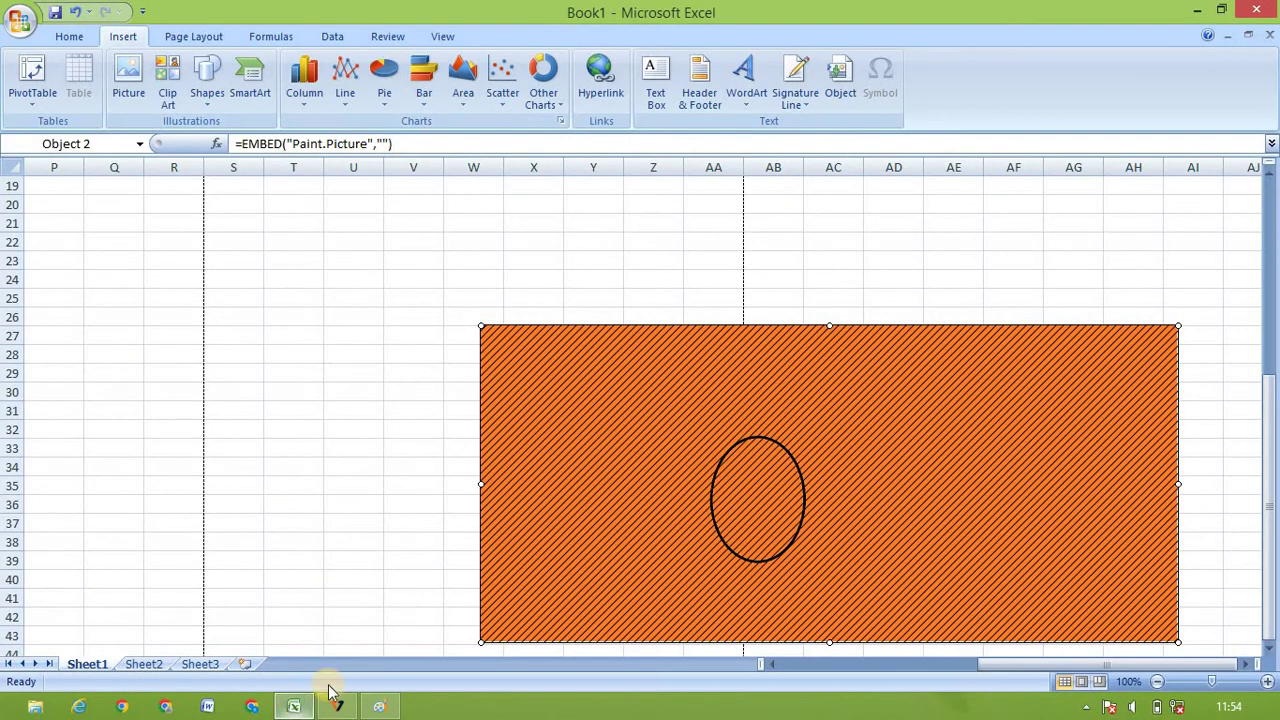
In Paint, fill the oval with yellow and draw a yellow hexagon outline to its upper right
click(379, 707)
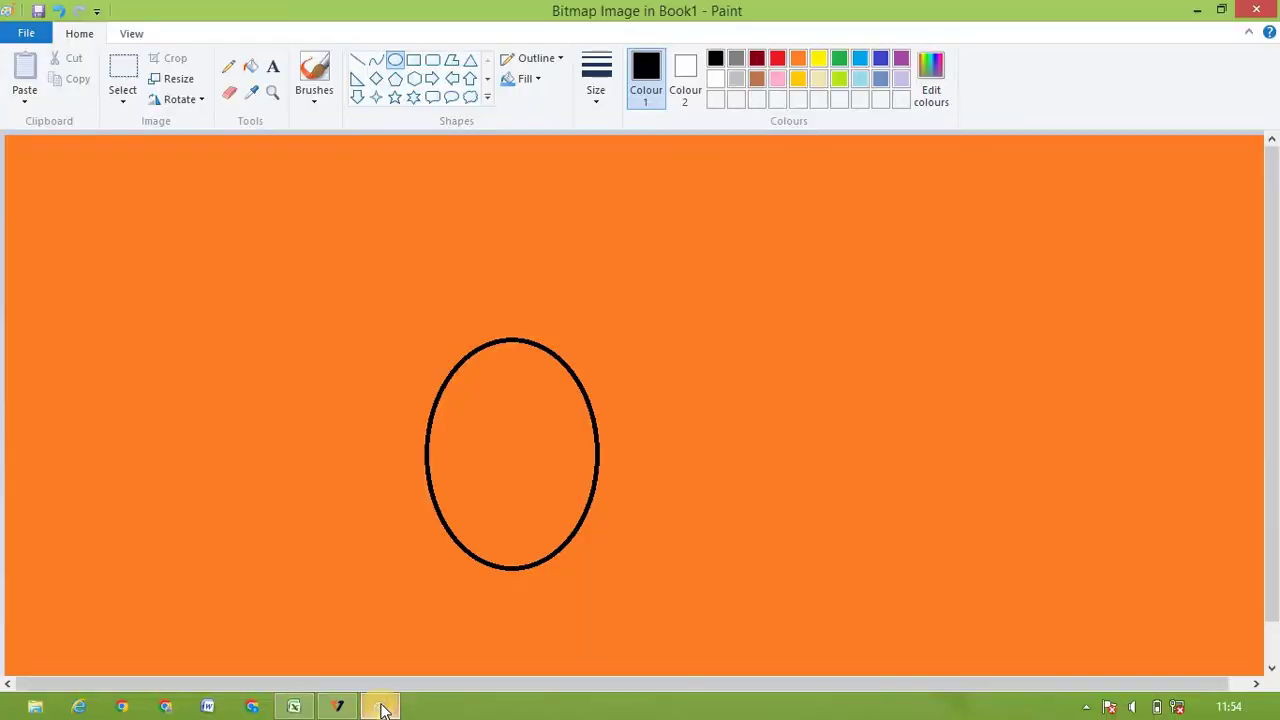
click(819, 59)
click(250, 66)
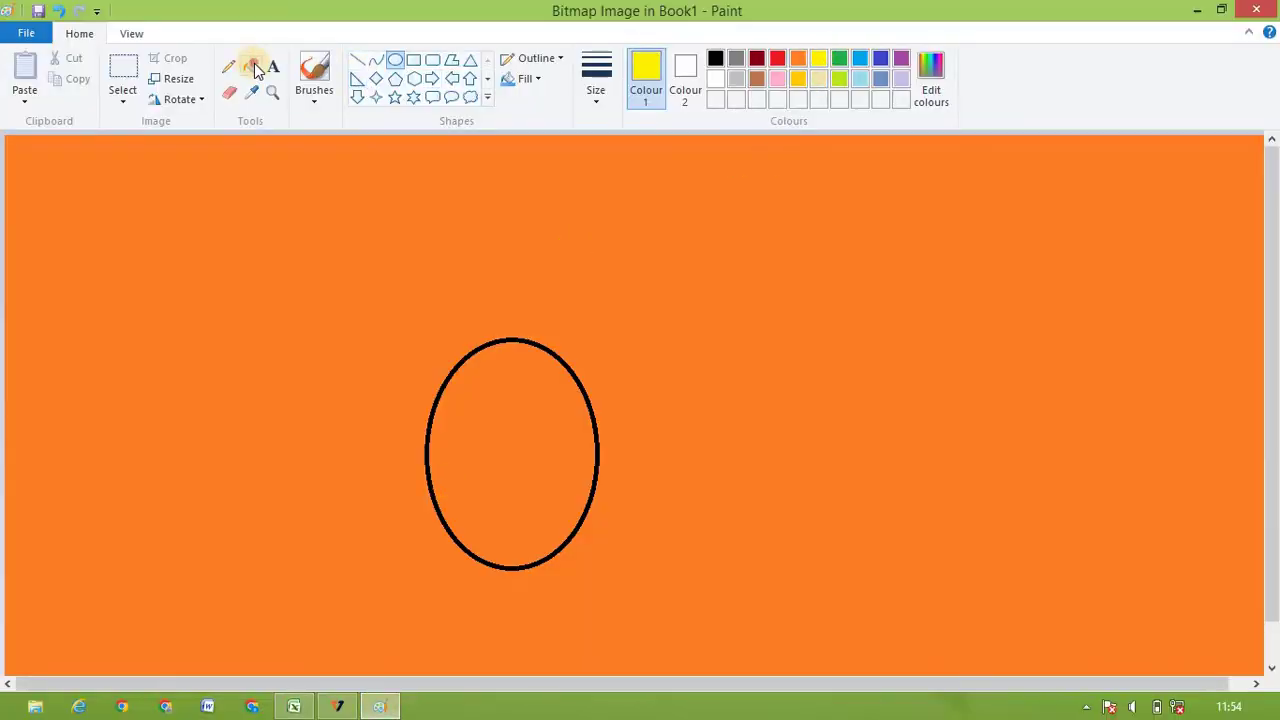
click(469, 387)
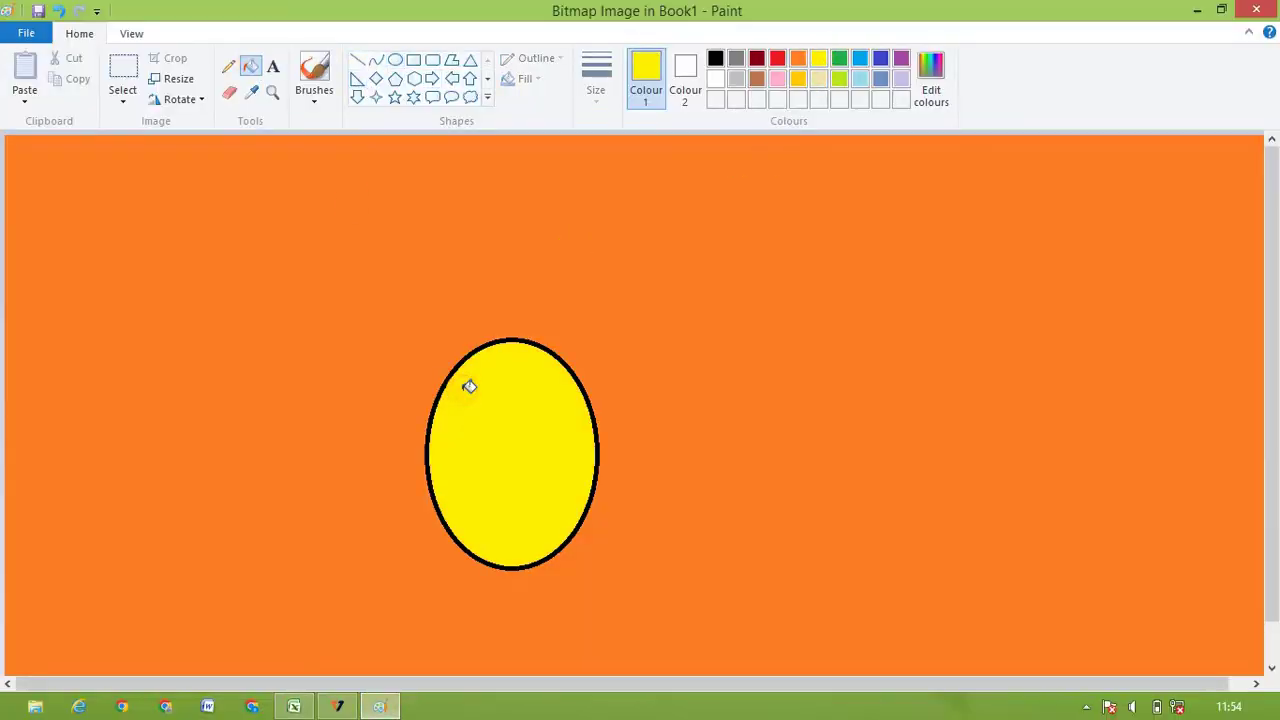
click(415, 80)
drag(722, 232, 944, 443)
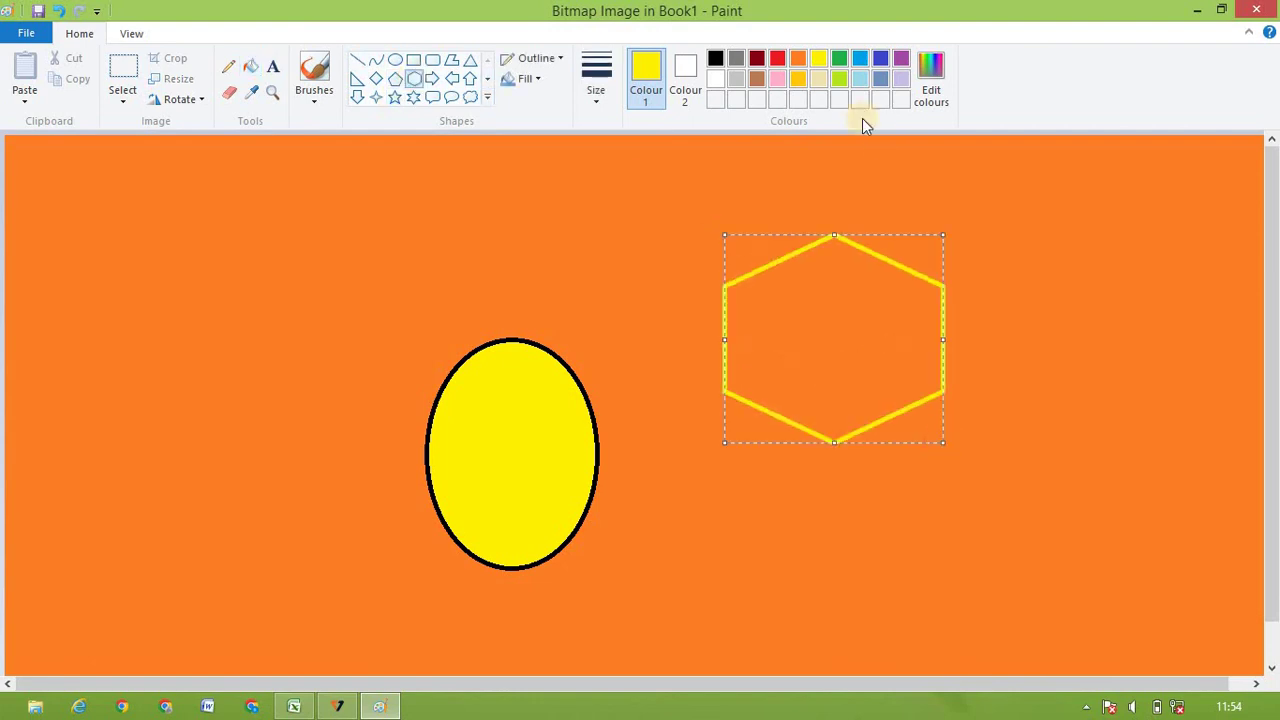
Change the hexagon's outline to turquoise blue, place it on the canvas, and return to Excel with the embedded bitmap deselected
click(860, 59)
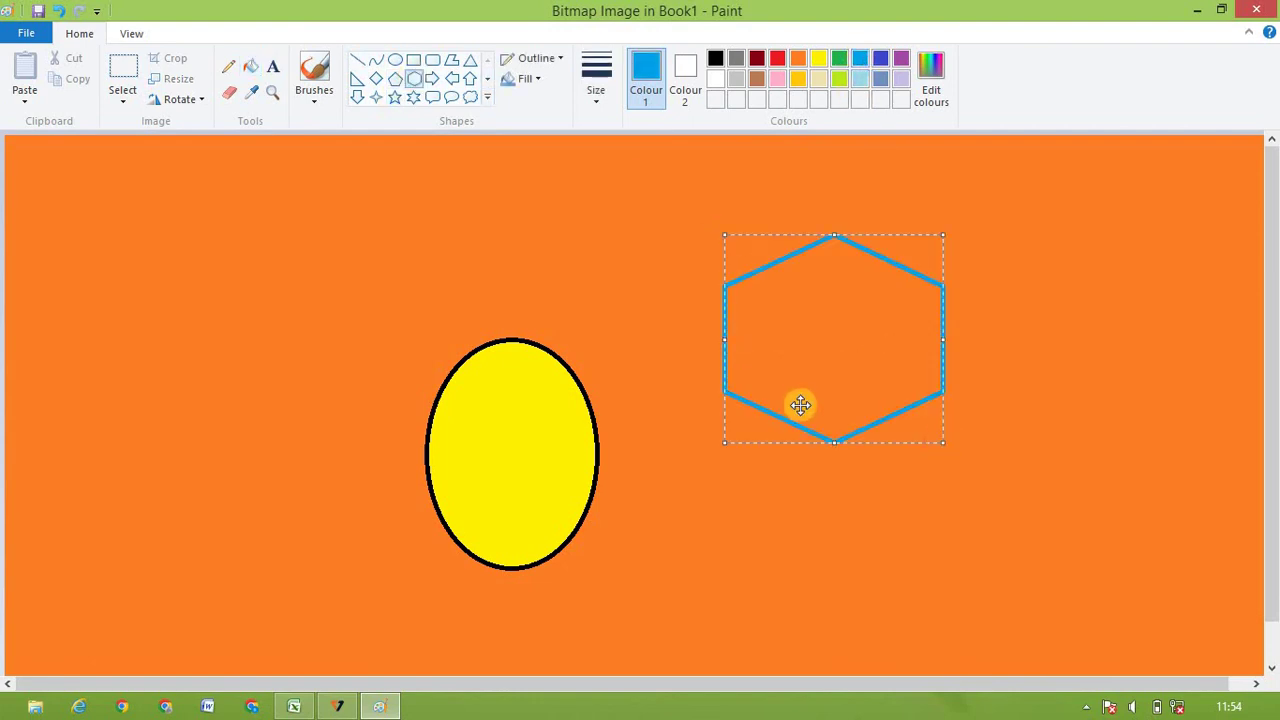
click(798, 532)
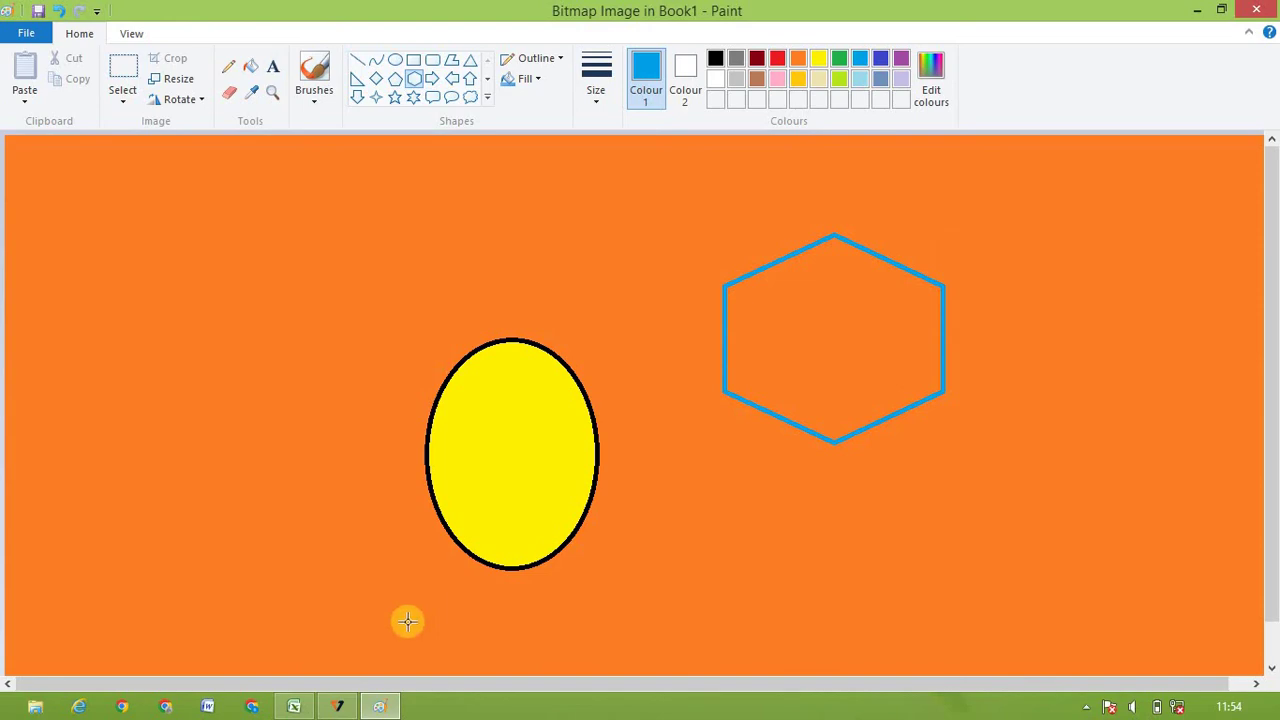
click(295, 707)
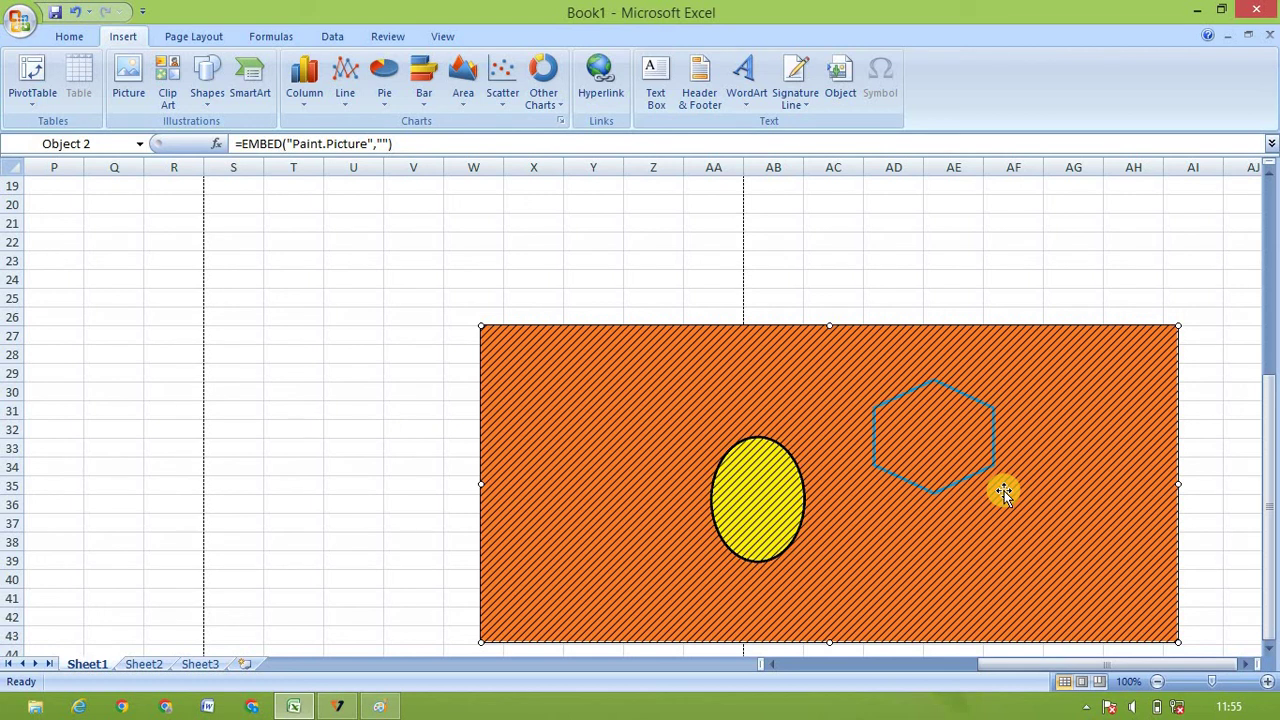
click(849, 245)
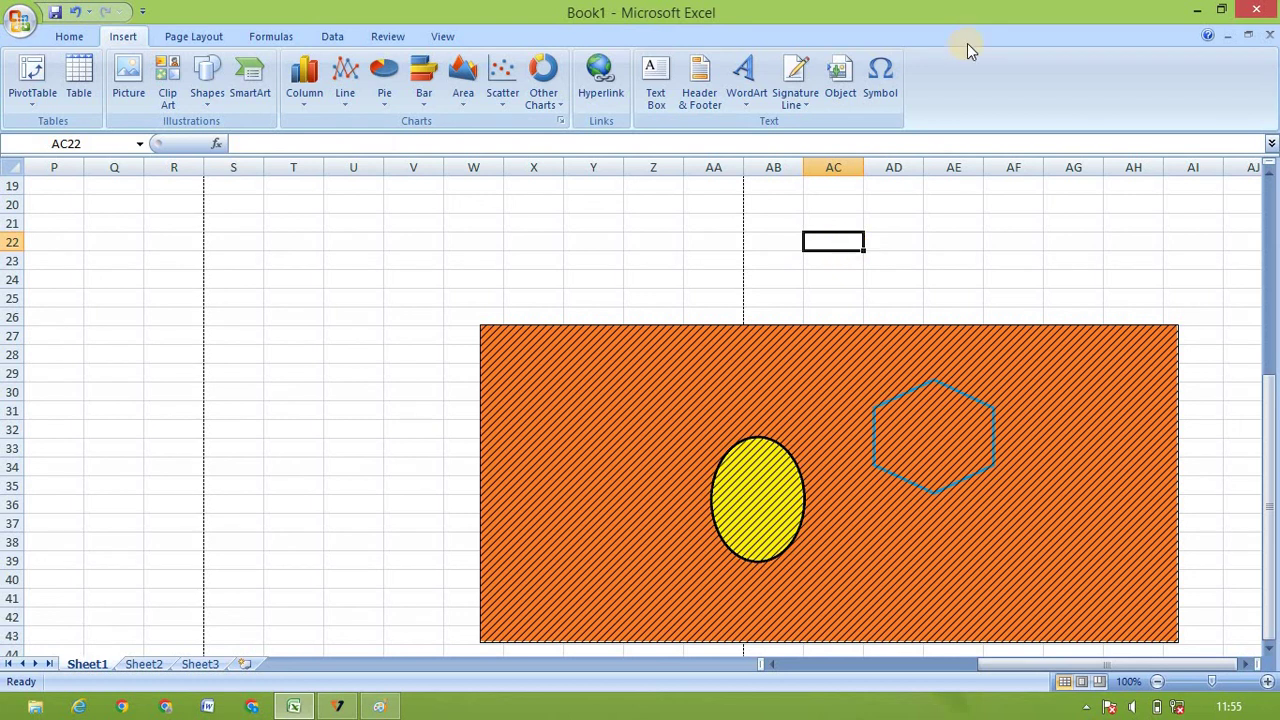
Insert the solid round Wingdings 2 symbol with character code 00C5 into cell T25
click(308, 292)
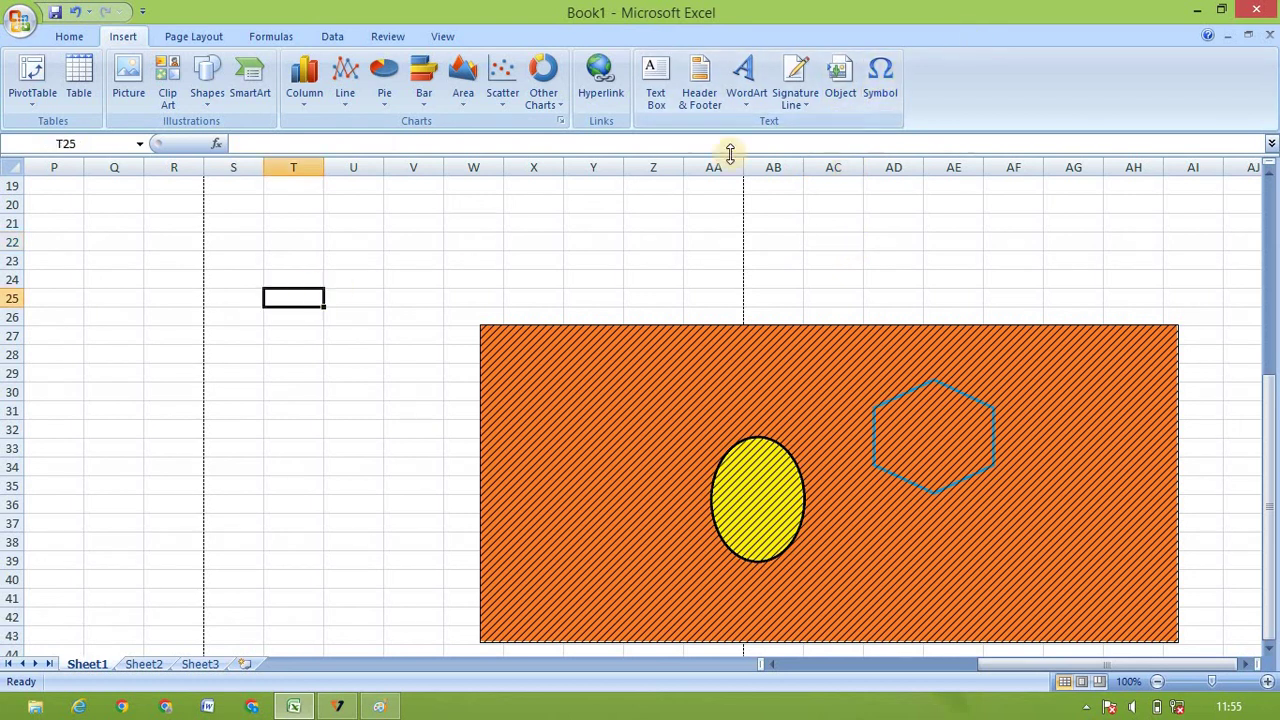
click(876, 88)
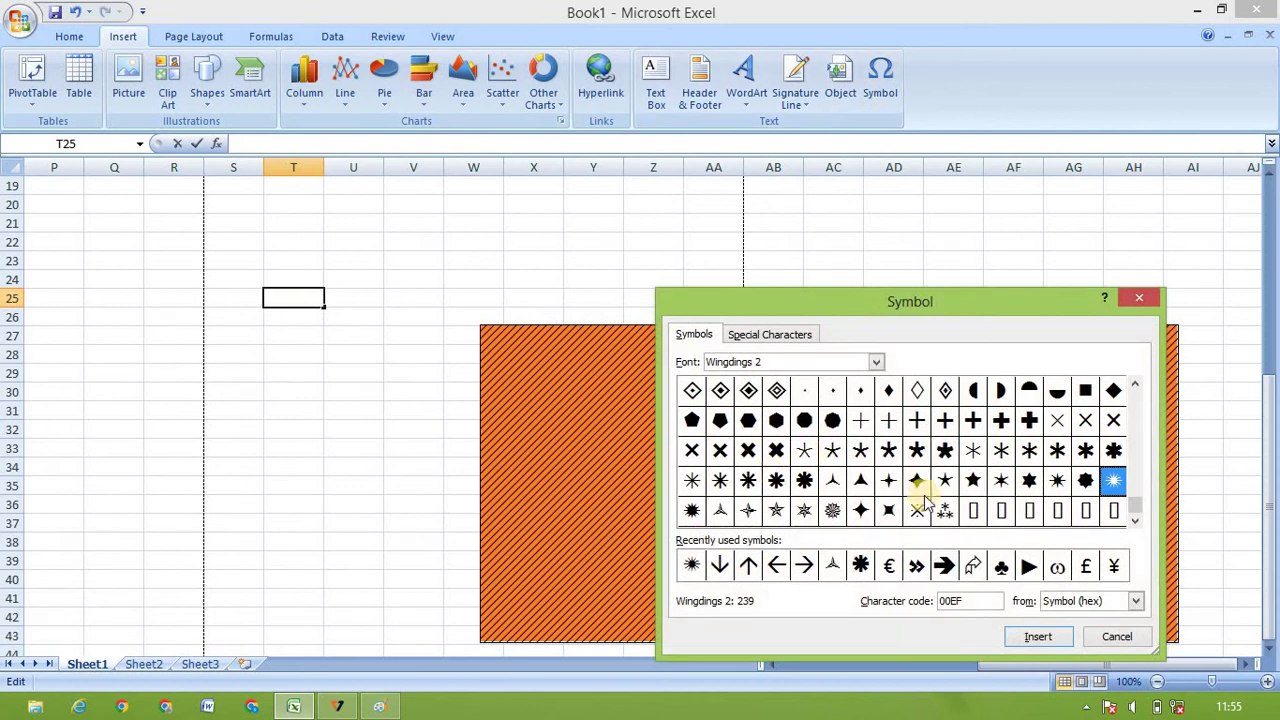
click(832, 420)
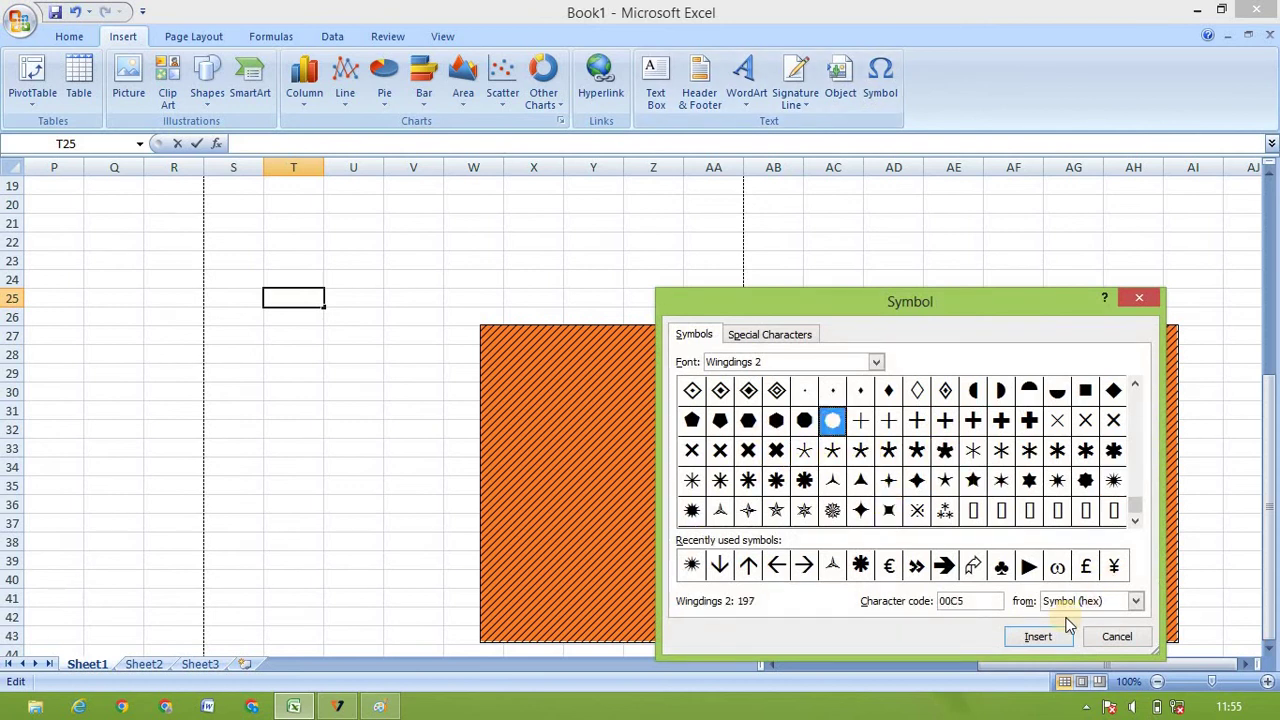
click(1038, 637)
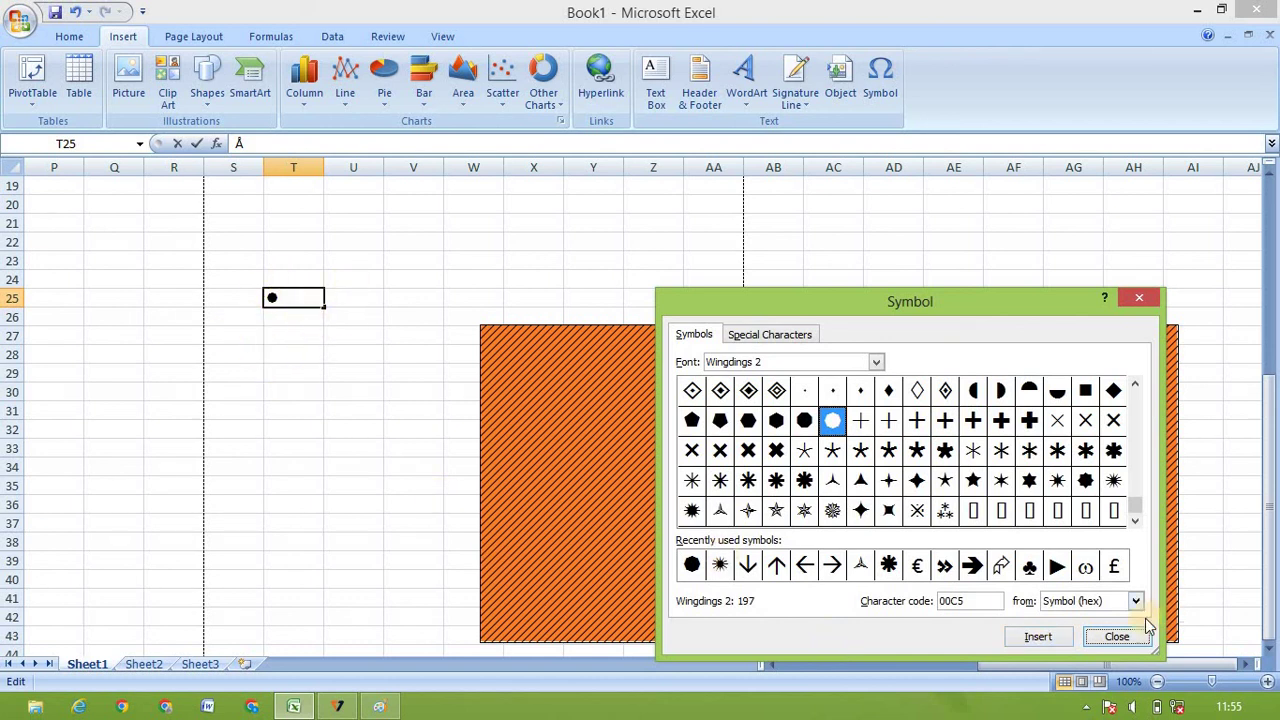
click(1117, 636)
Insert the pencil symbol from Wingdings 2, character code 0024, into cell U30
click(353, 392)
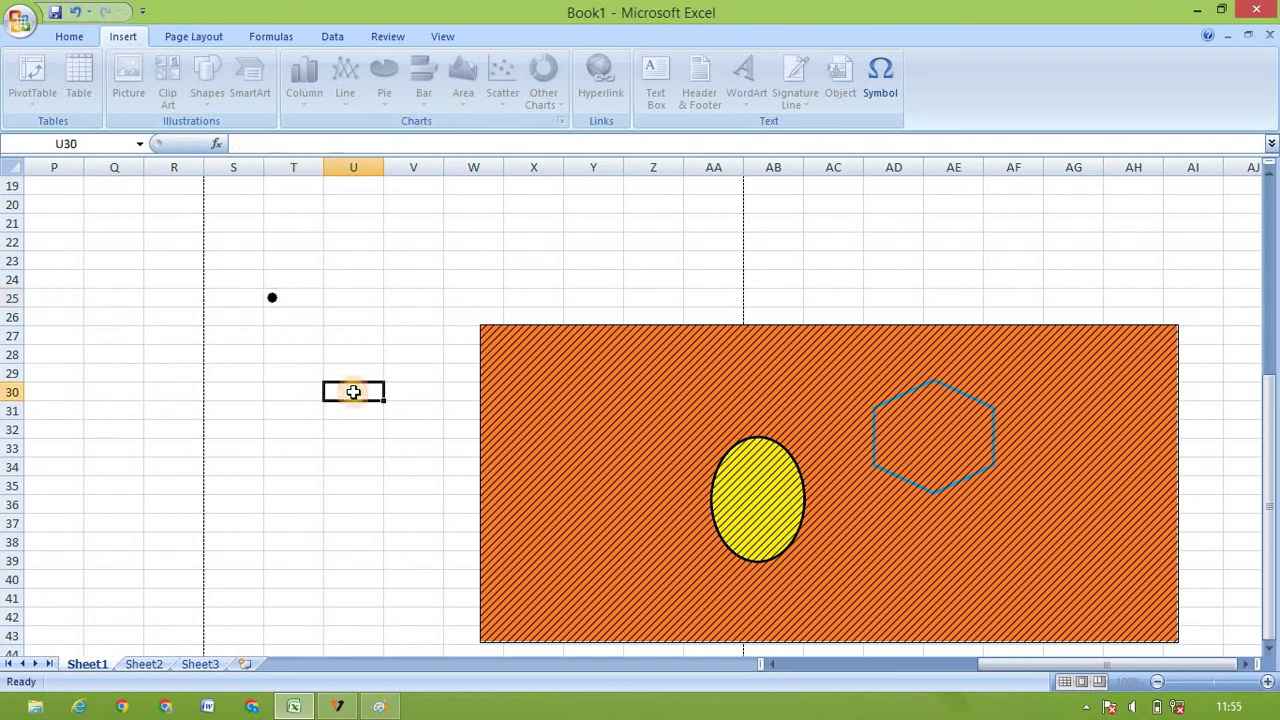
click(884, 85)
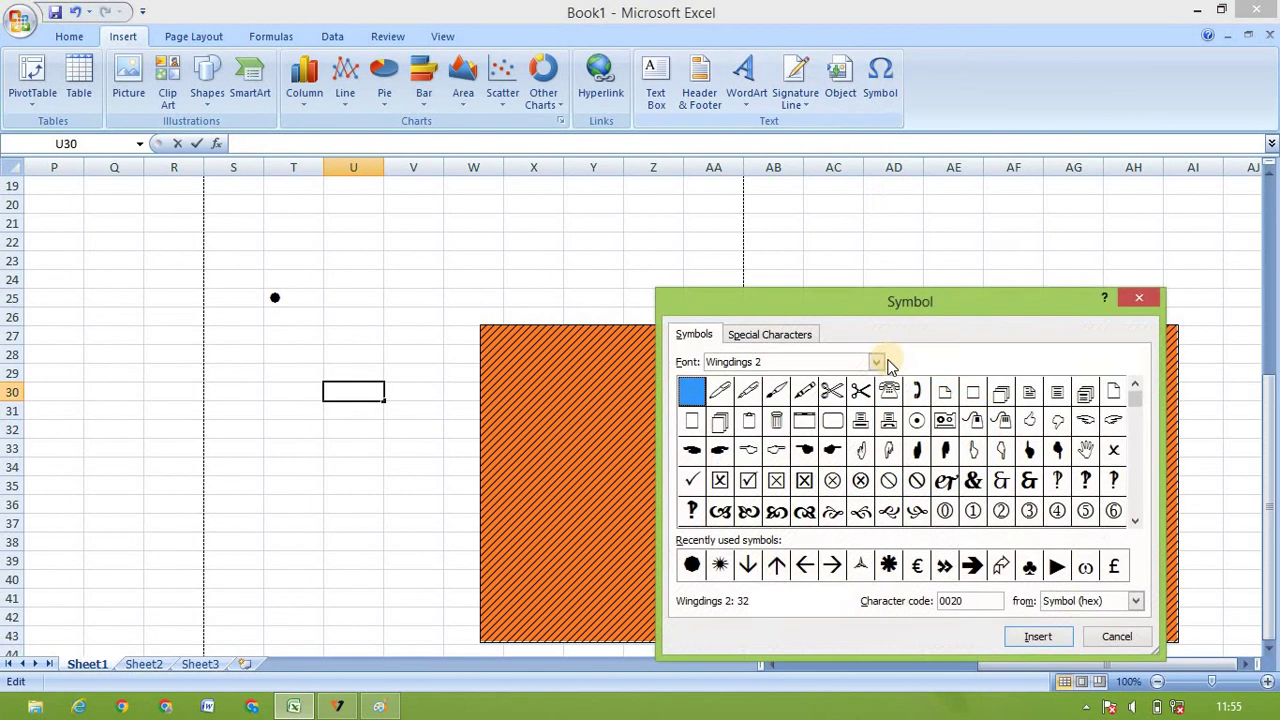
click(801, 401)
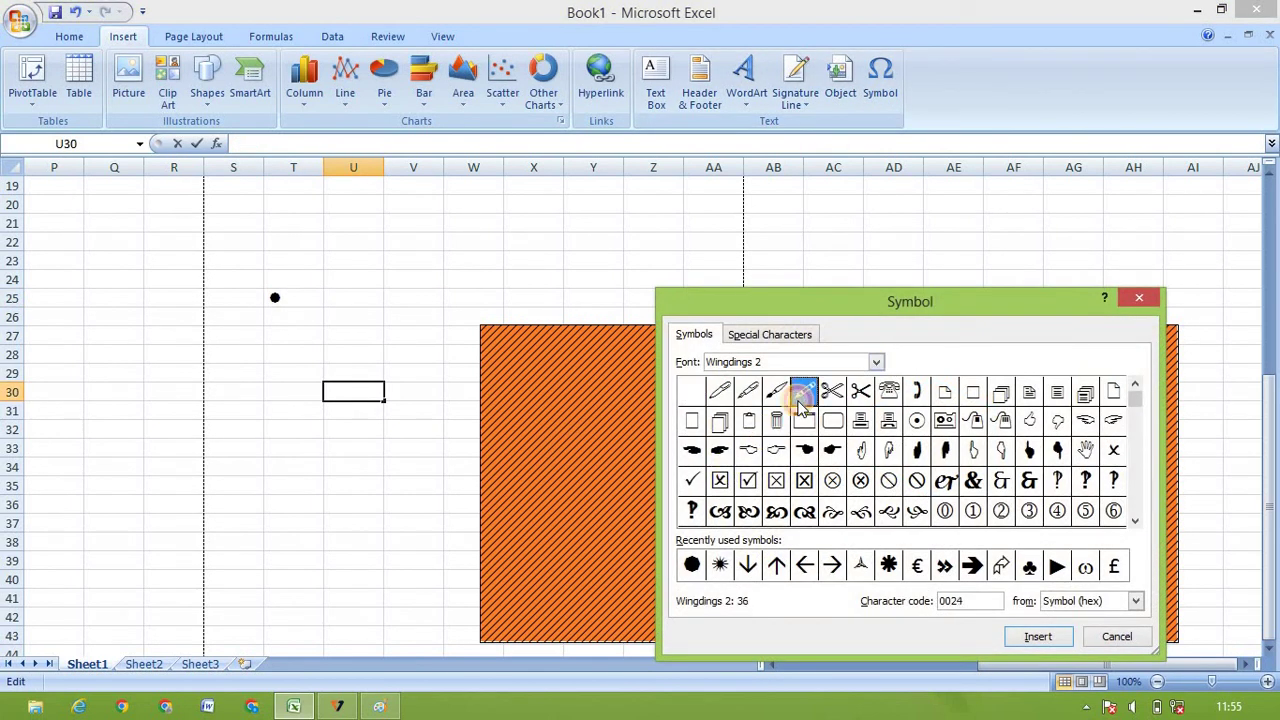
click(1030, 638)
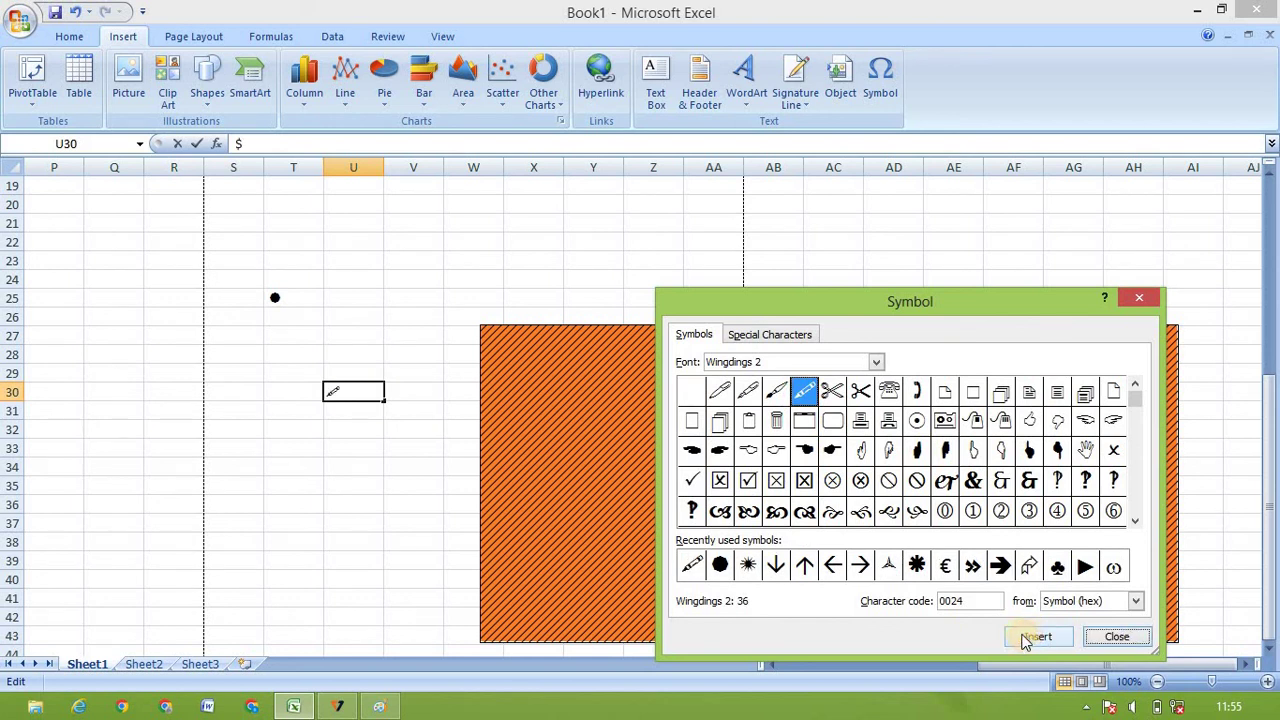
Add an equals sign from the Vrinda symbol font after the pencil in cell U30 and finish editing the cell
click(876, 363)
click(876, 452)
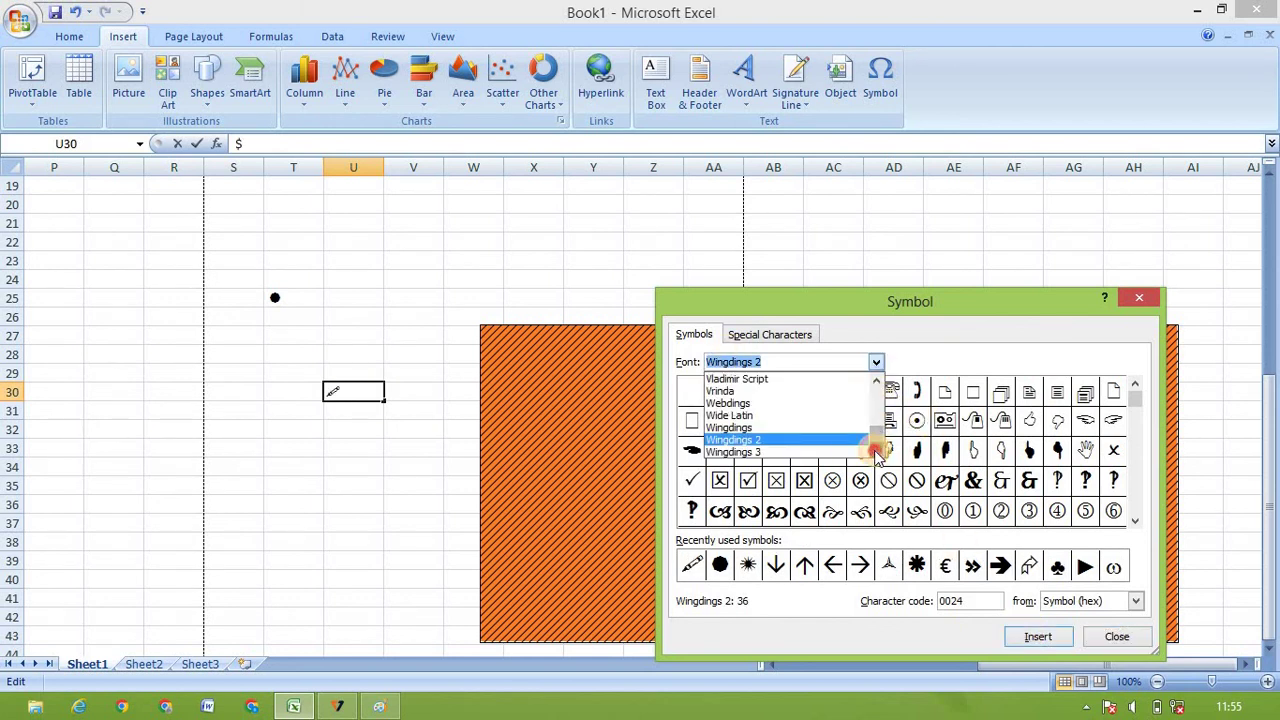
click(843, 449)
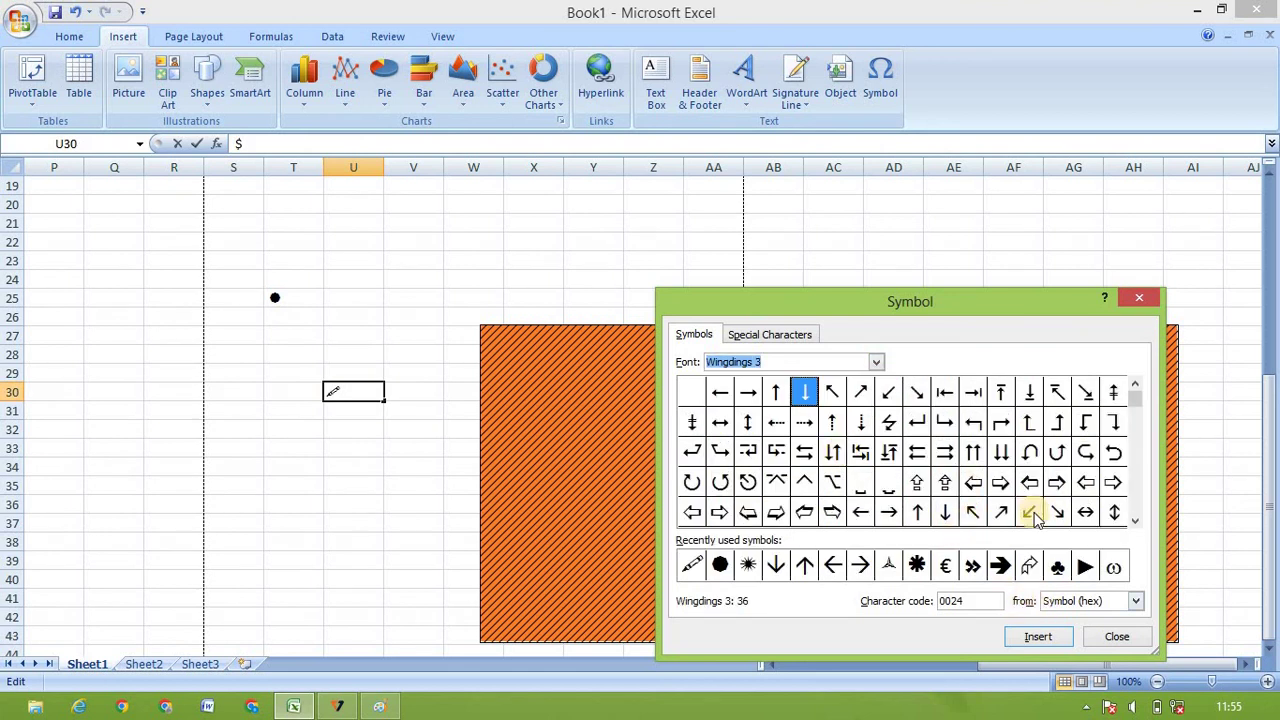
click(877, 363)
click(817, 386)
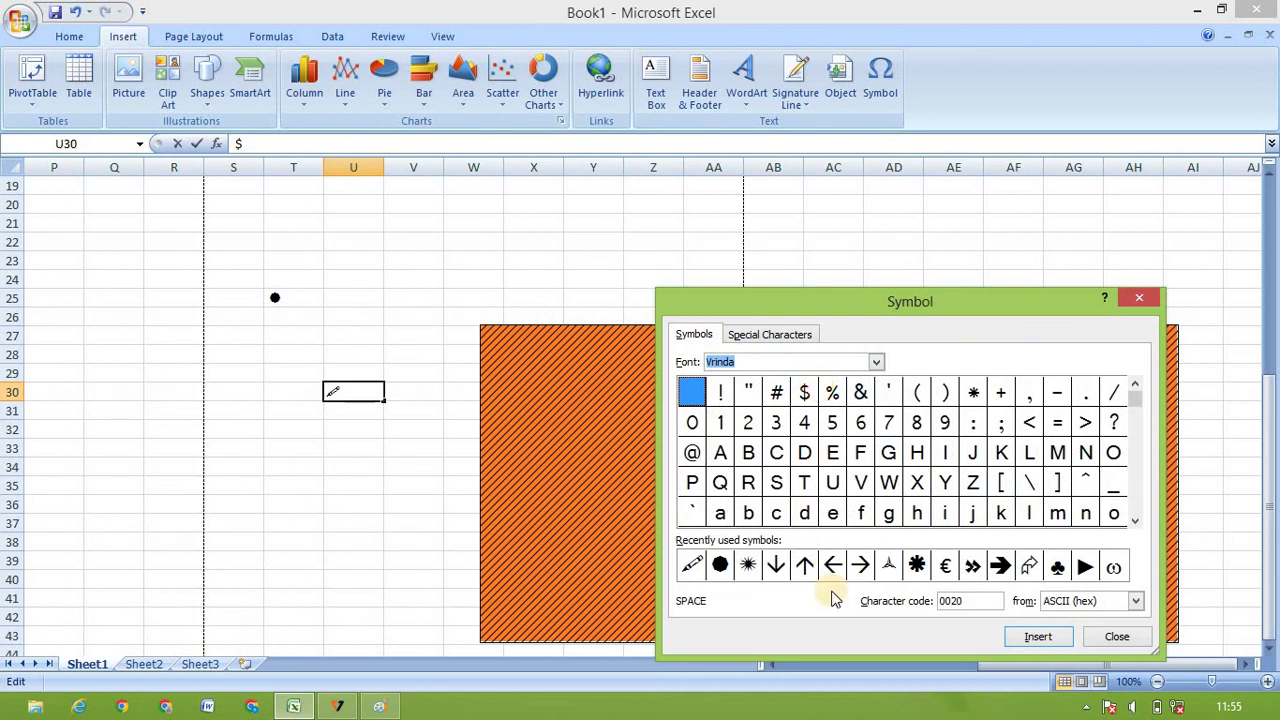
click(866, 511)
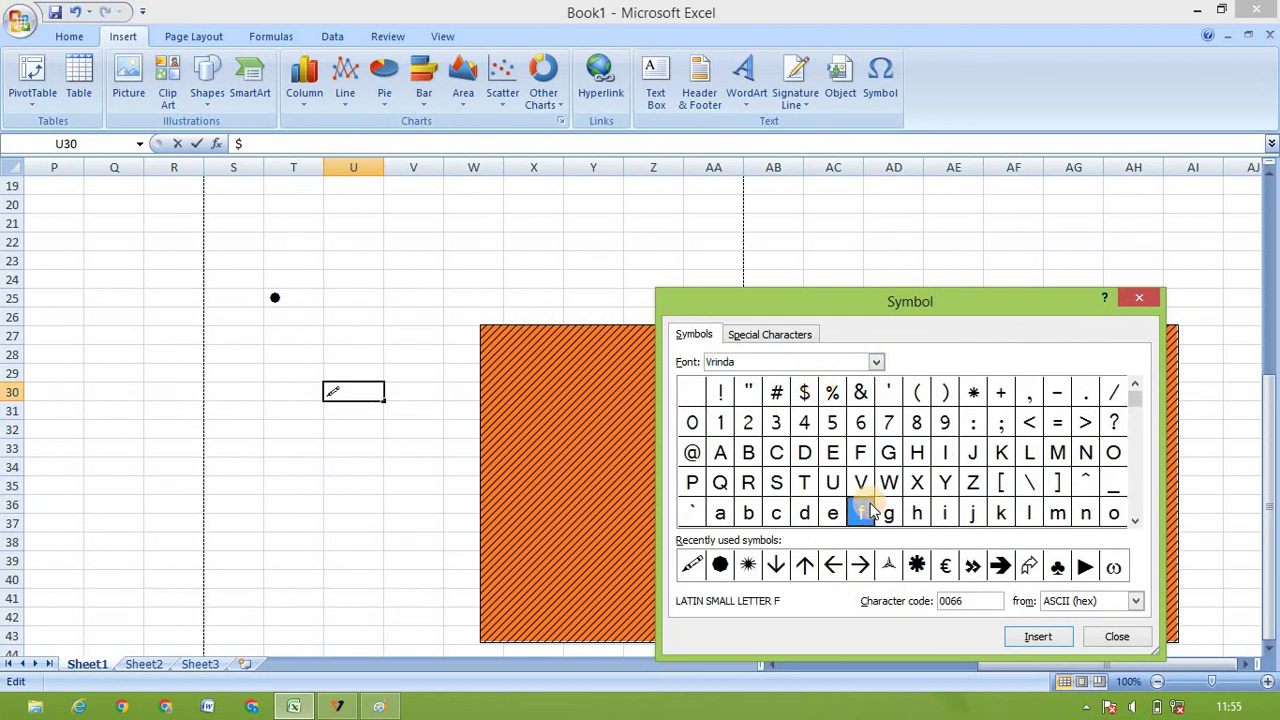
click(1057, 458)
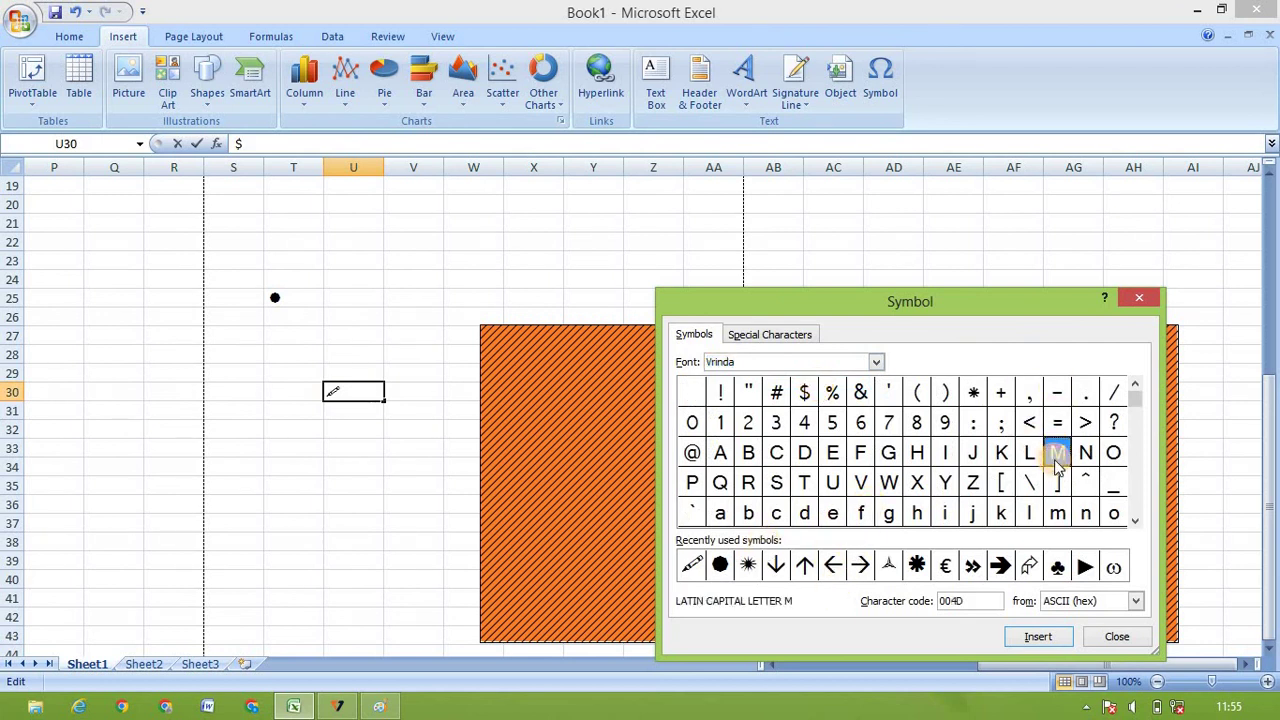
click(1057, 422)
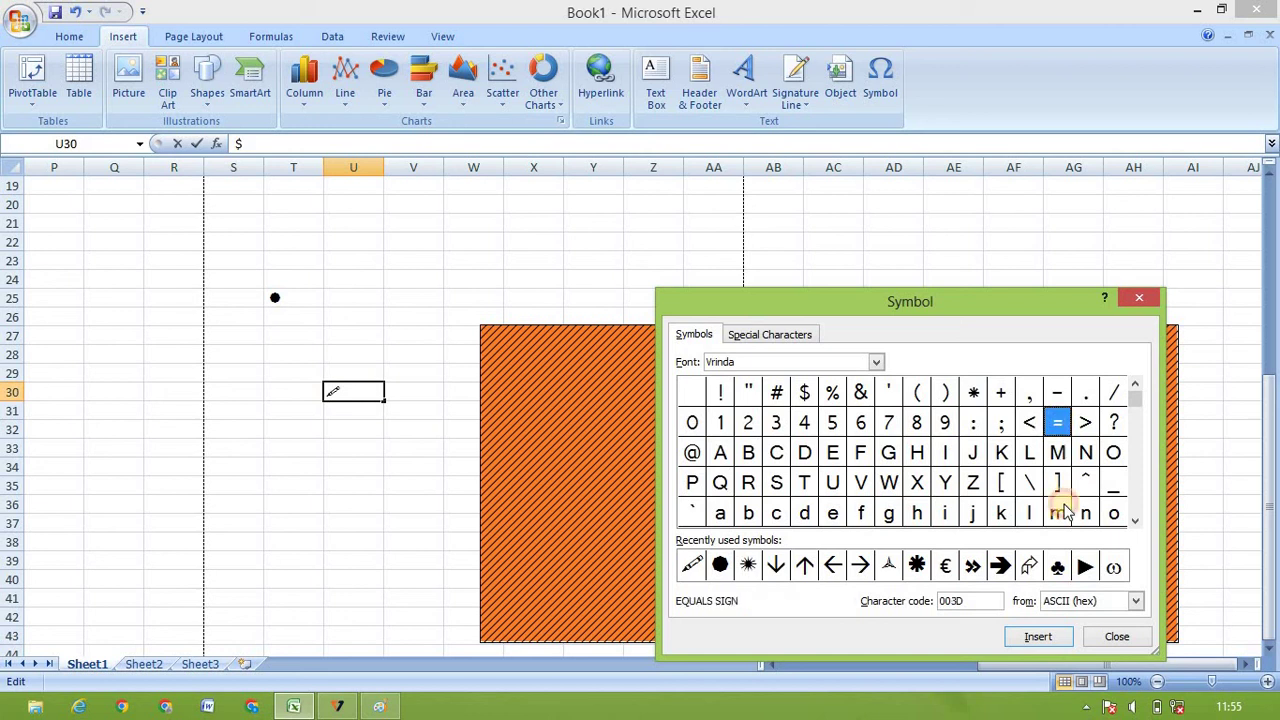
click(1040, 637)
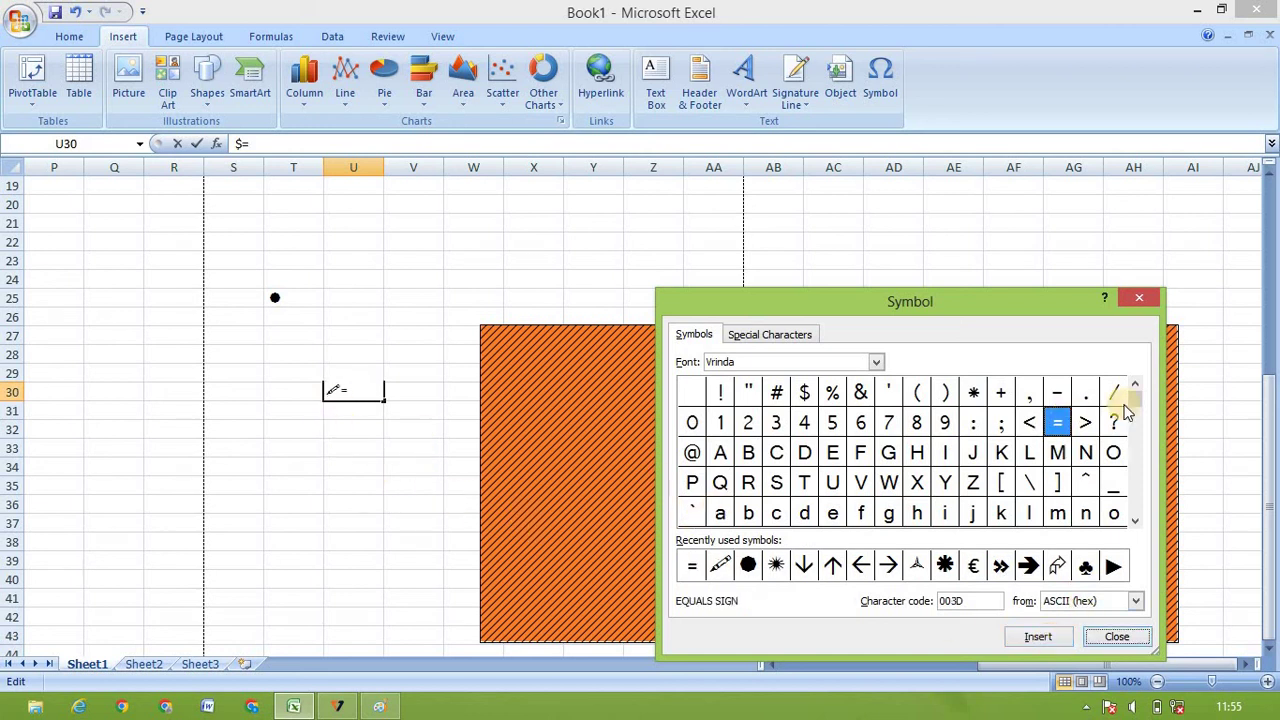
click(1139, 297)
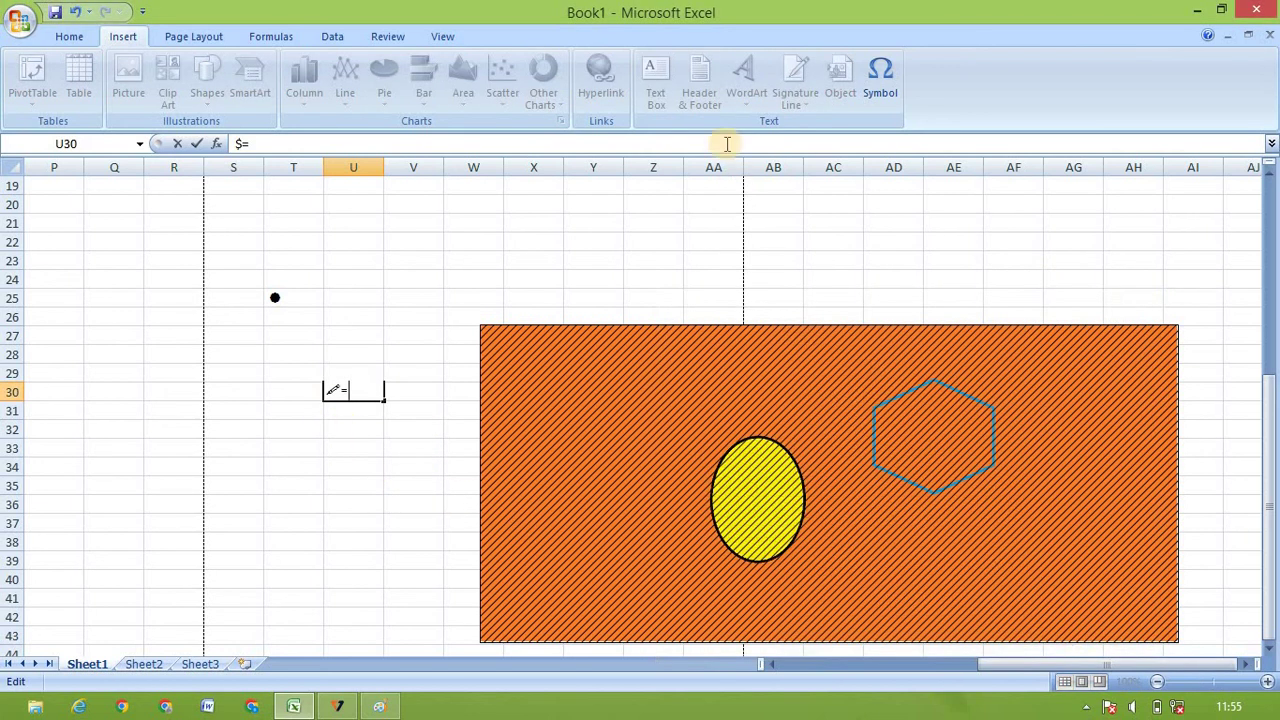
click(771, 258)
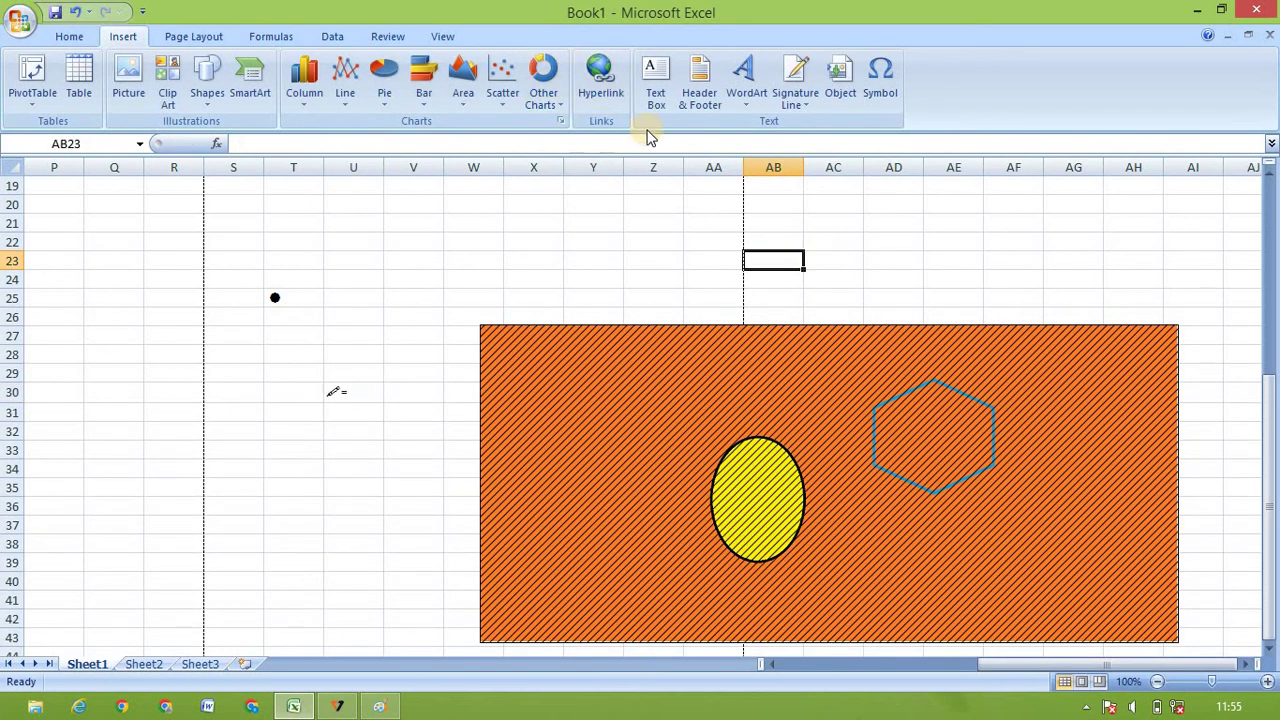
click(157, 39)
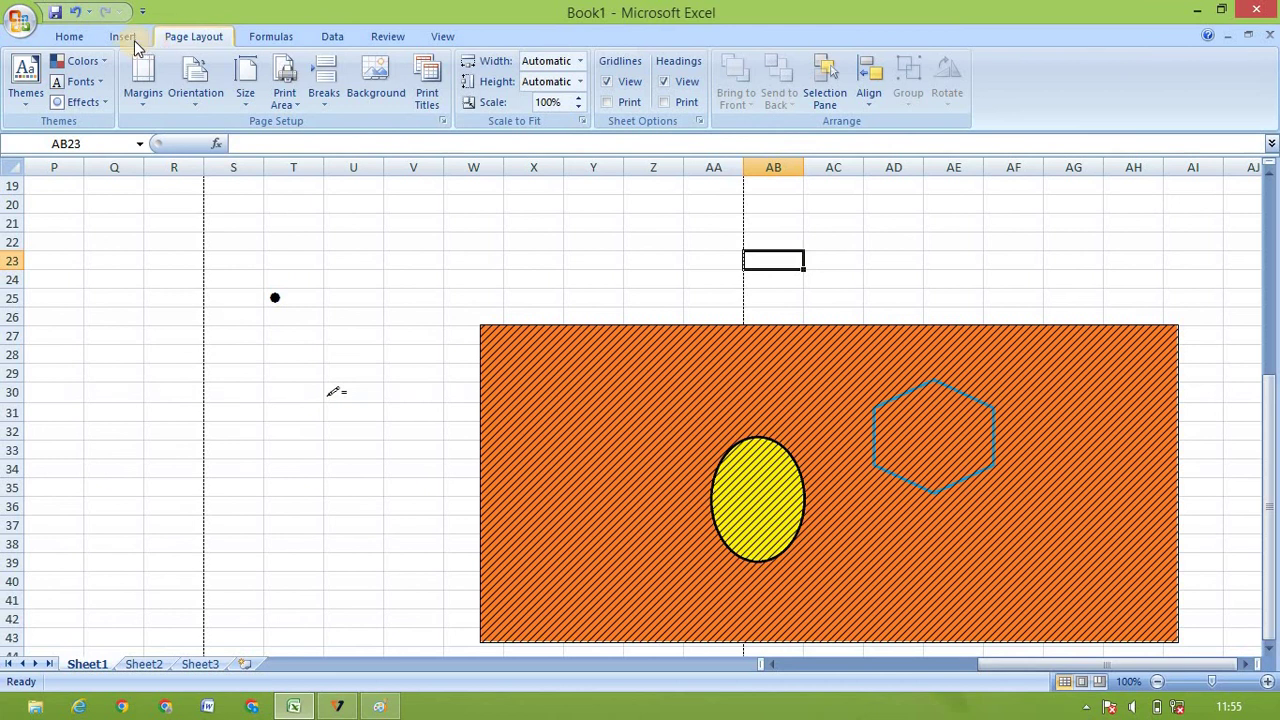
click(134, 40)
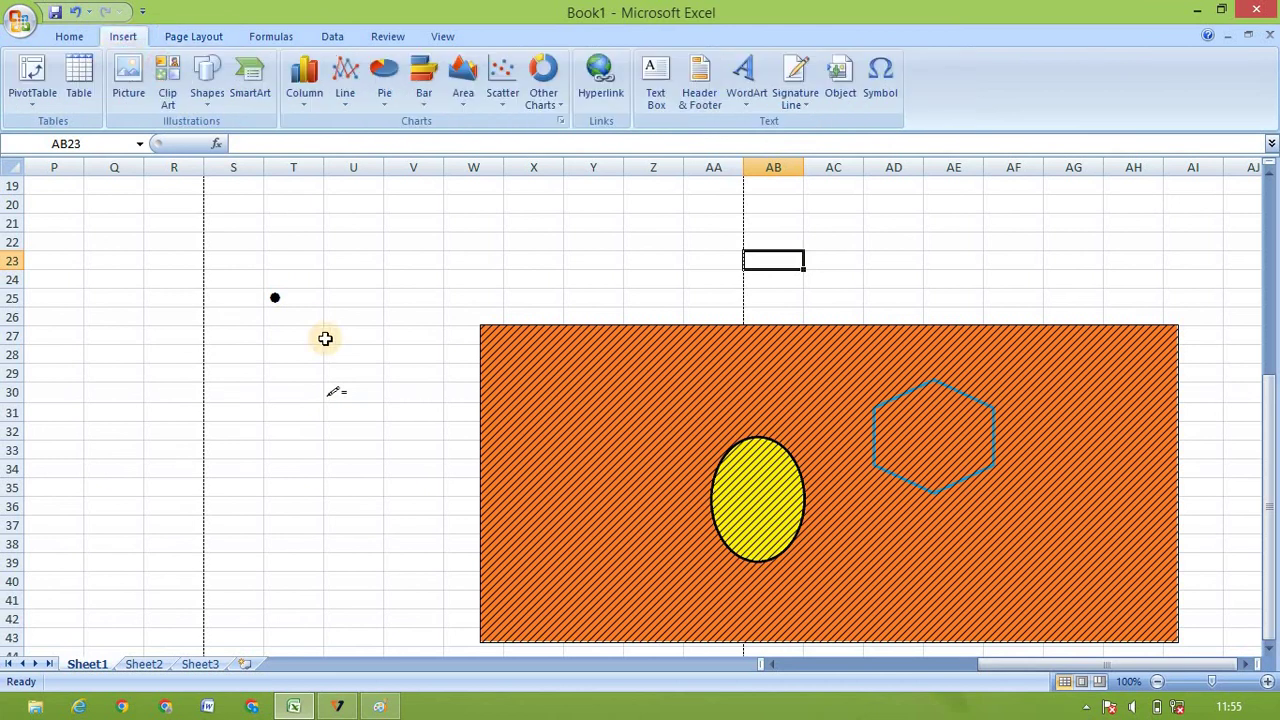